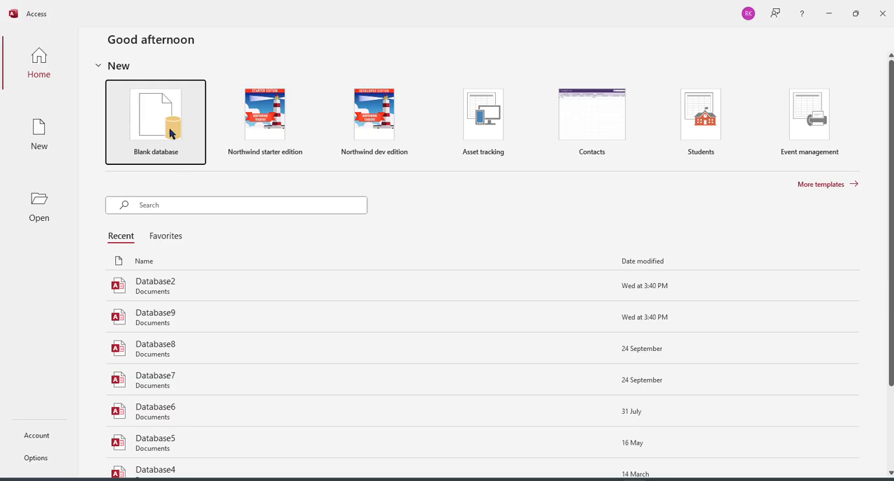
Create a new blank database and close its empty starter table.
click(172, 132)
click(515, 244)
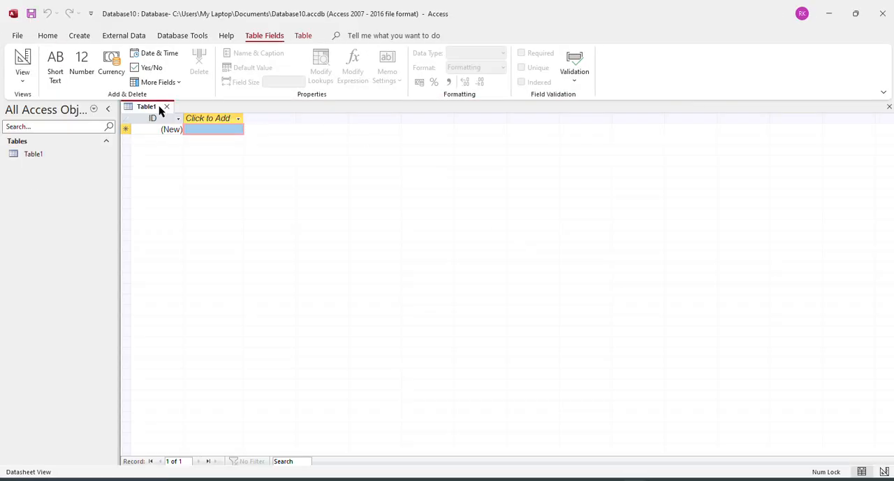
click(166, 107)
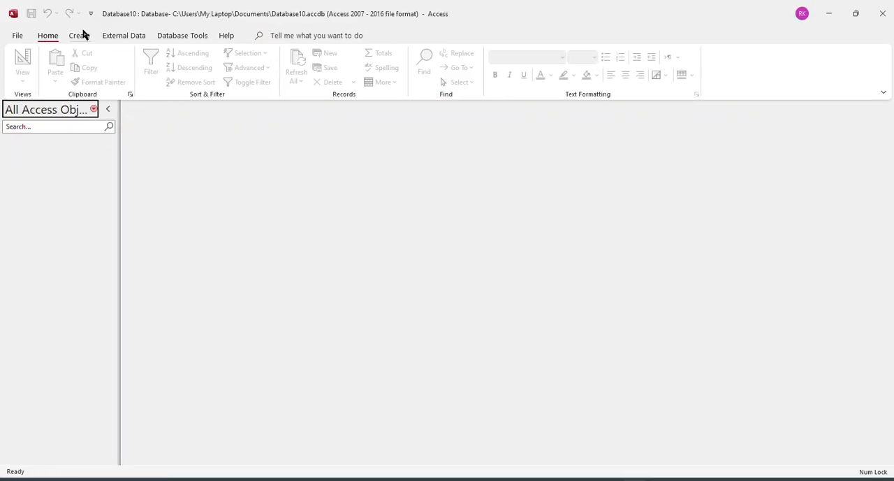
Start importing external data from a text file and check the question paper for the required source file.
click(115, 35)
click(21, 69)
mouse_move(62, 104)
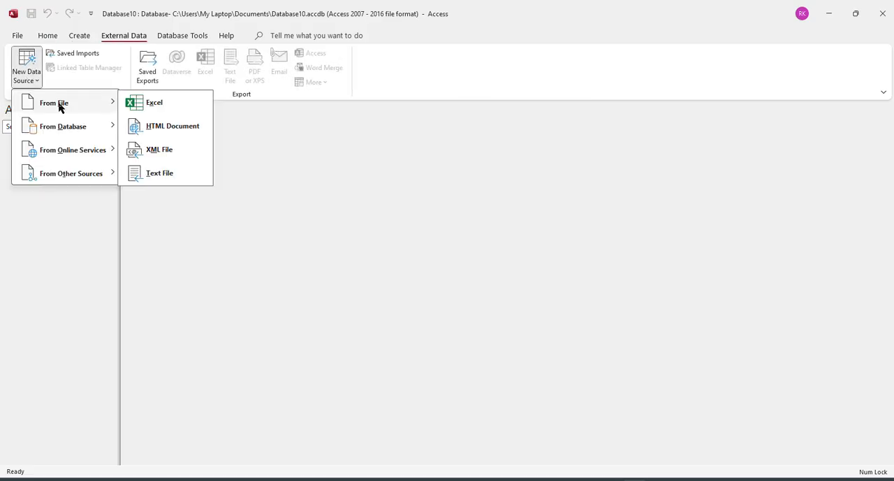
click(163, 173)
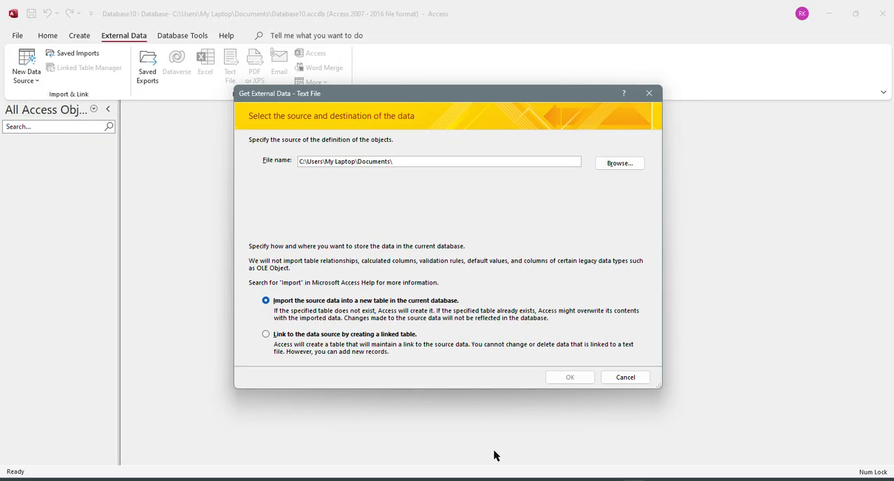
click(391, 479)
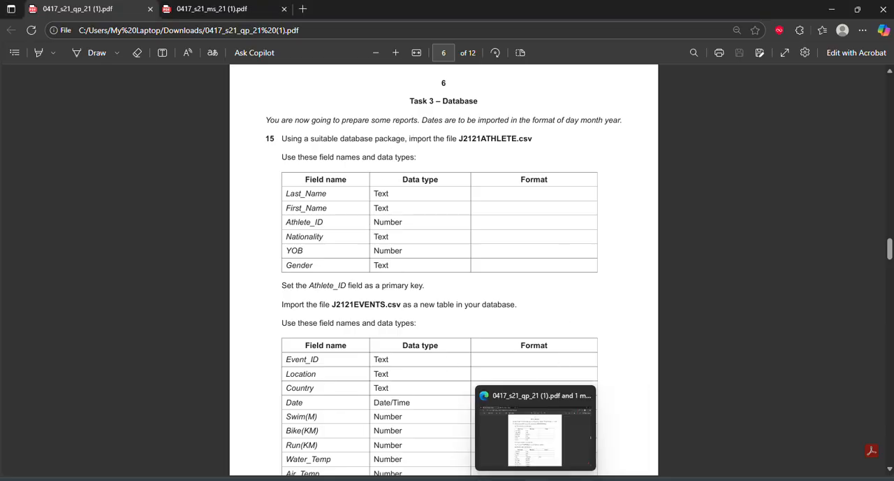
click(535, 479)
Choose J2121ATHLETE from the June 2021 source files folder in Downloads and import it into a new table.
click(616, 166)
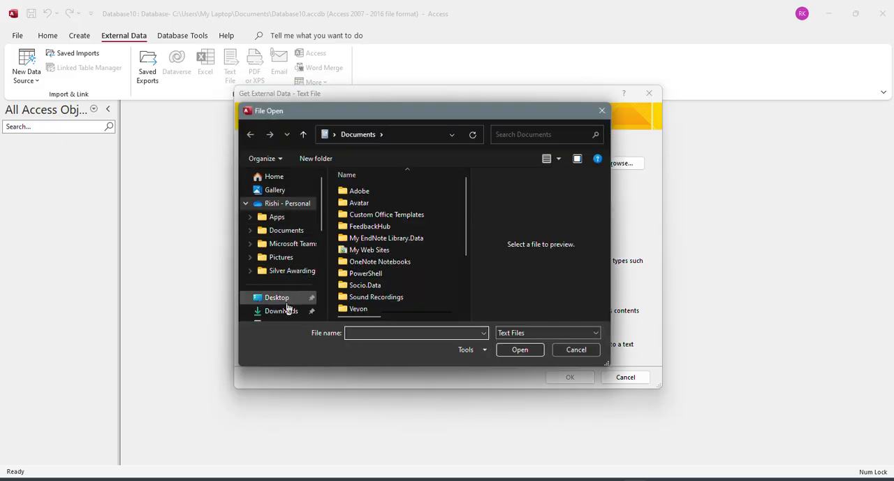
scroll(403, 248, down, 1)
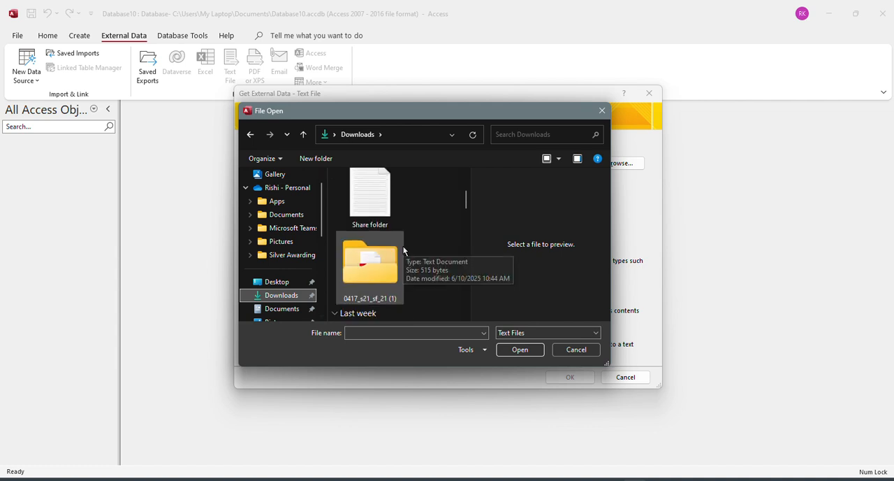
click(371, 274)
double_click(371, 273)
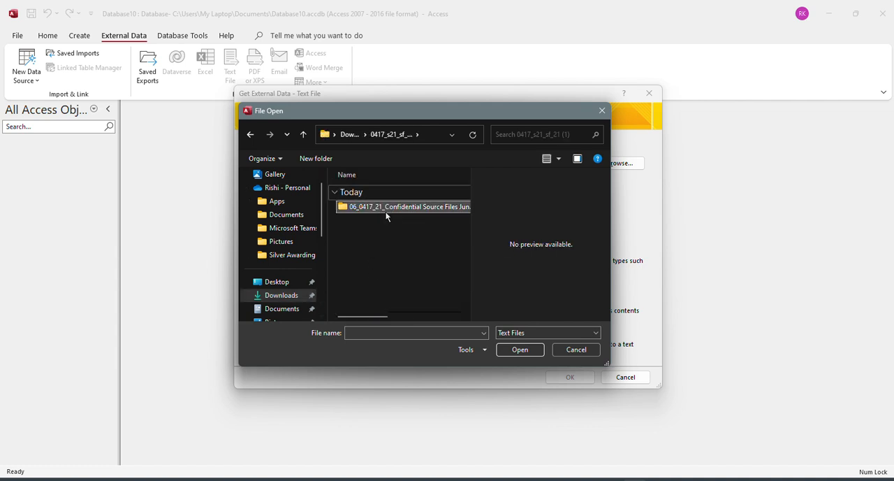
double_click(384, 208)
click(371, 206)
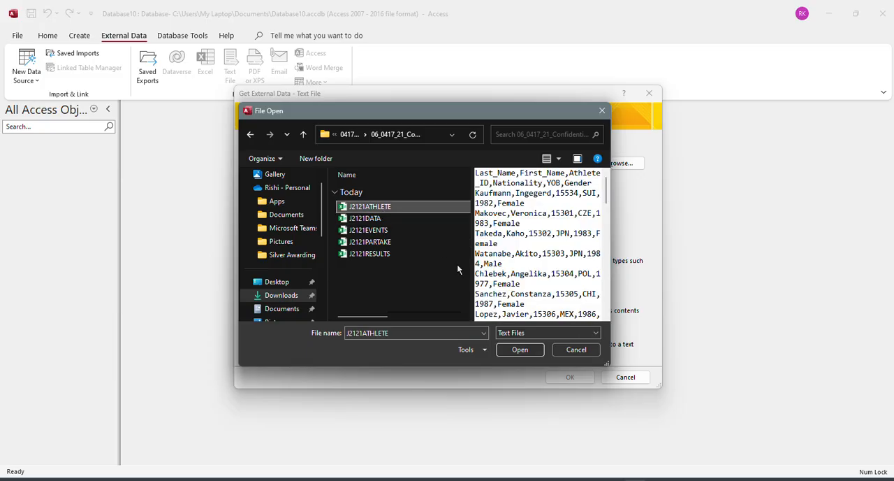
click(520, 349)
click(570, 376)
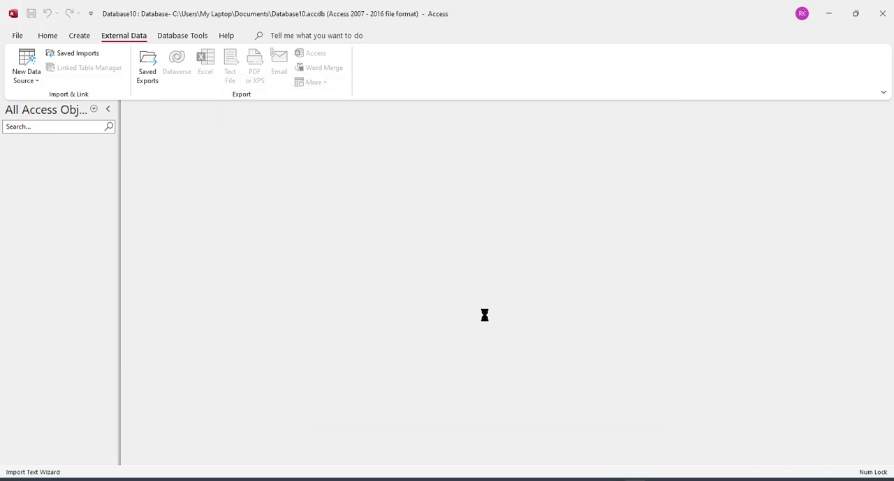
Keep the athlete data comma-delimited, mark the first row as containing field names, and accept the default field options.
click(558, 343)
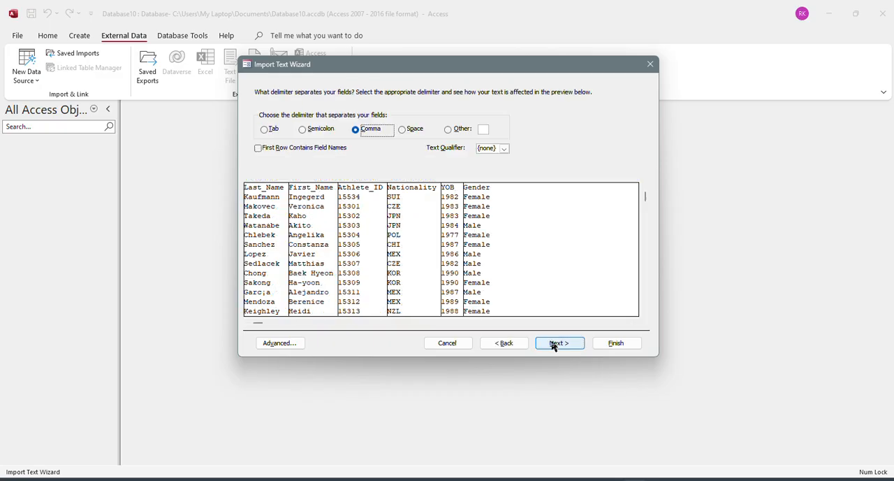
click(296, 149)
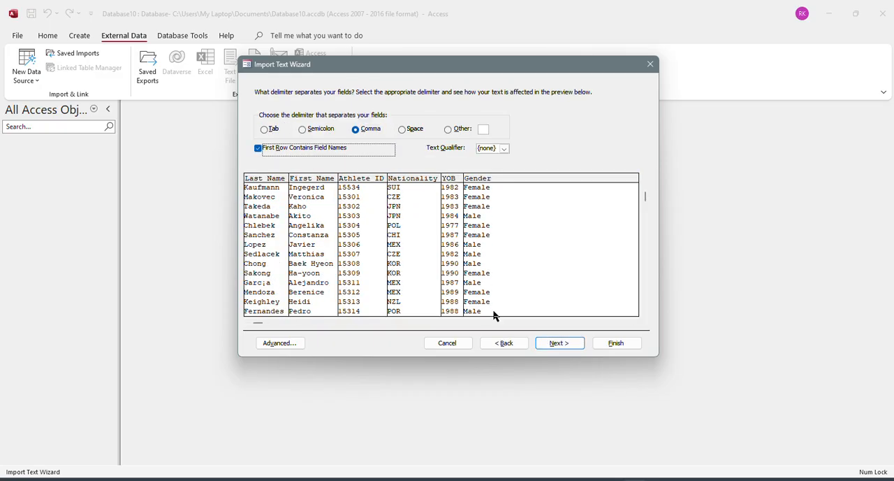
click(559, 342)
click(553, 343)
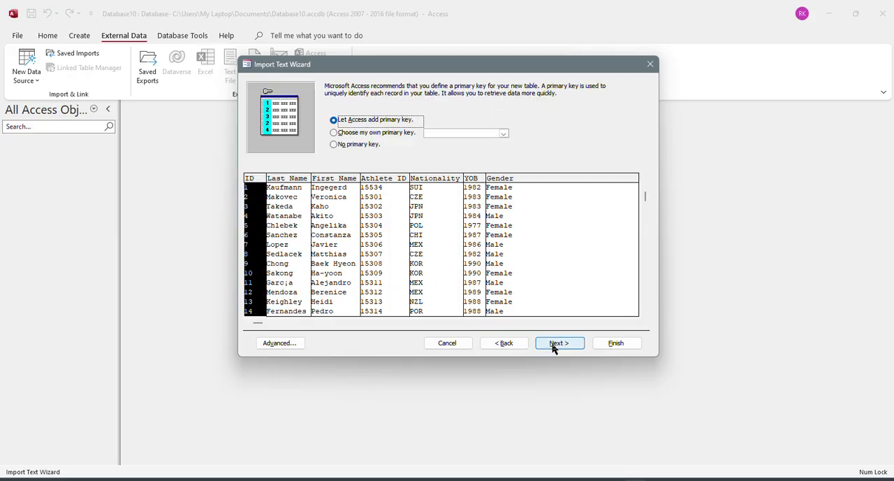
Check the required key in the question paper and choose Athlete_ID as the new table's own primary key.
click(412, 137)
click(536, 480)
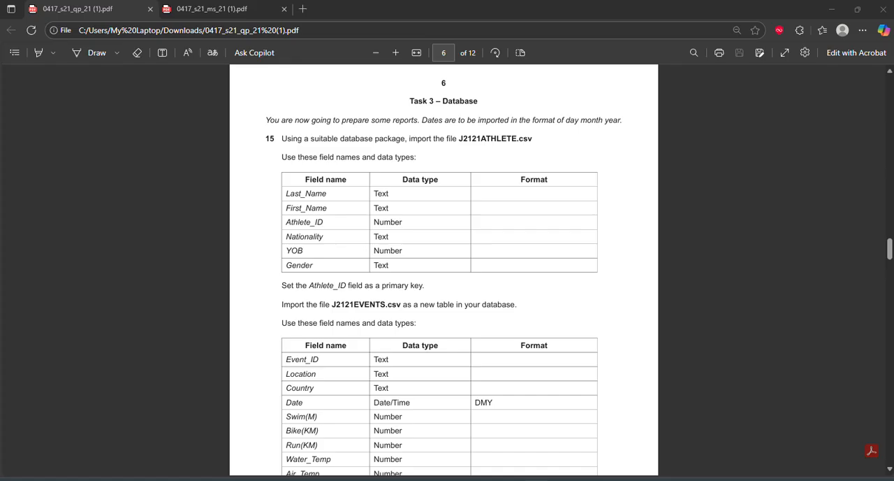
click(624, 480)
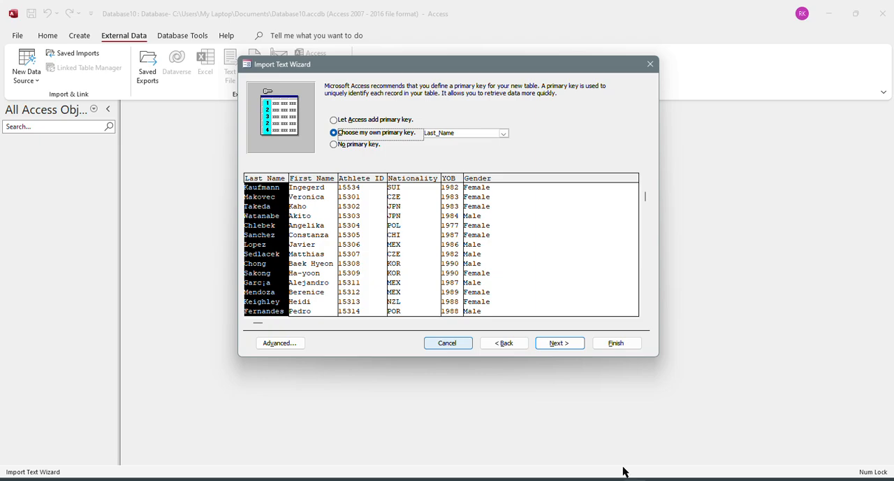
click(370, 180)
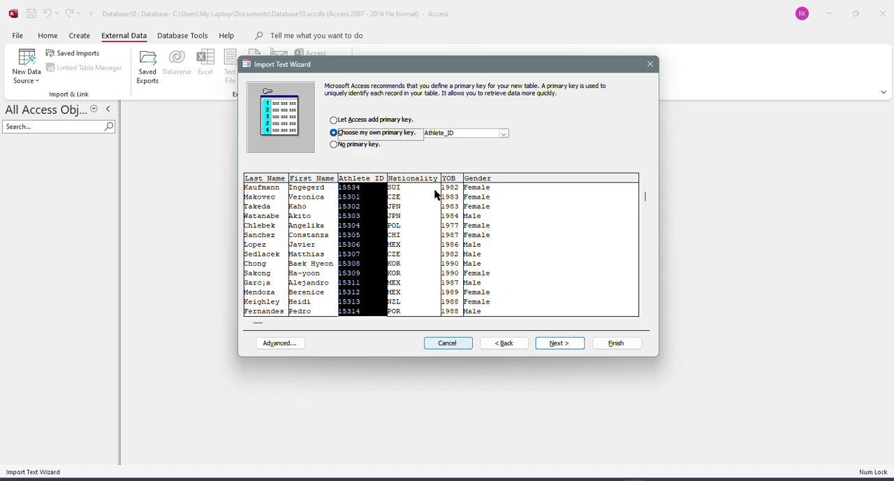
Review the J2121ATHLETE import specification's date order and field data types against the question paper's requirements.
click(290, 343)
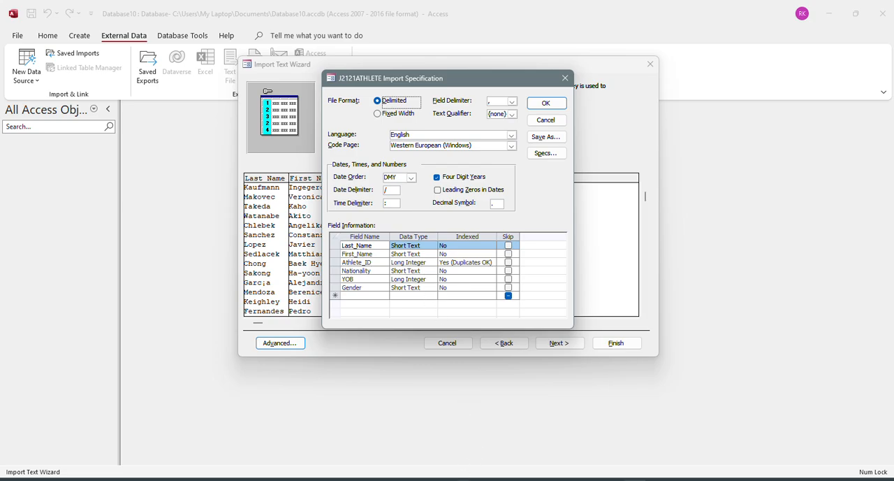
click(513, 462)
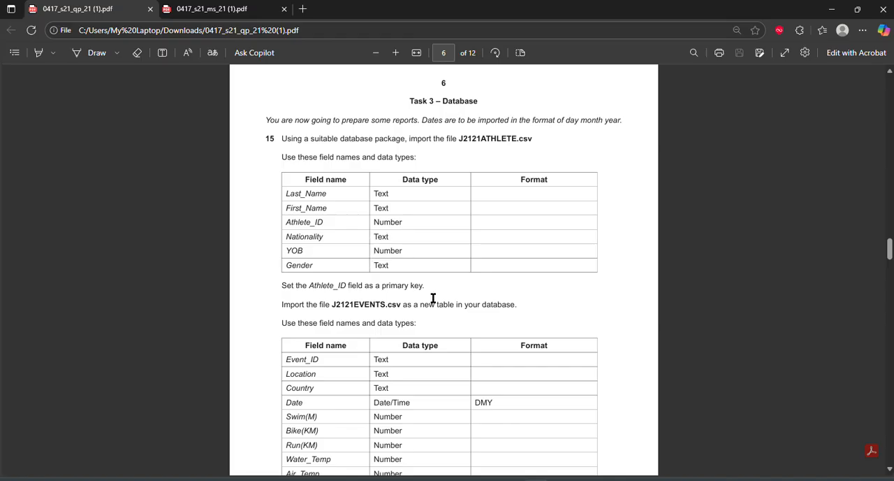
click(617, 479)
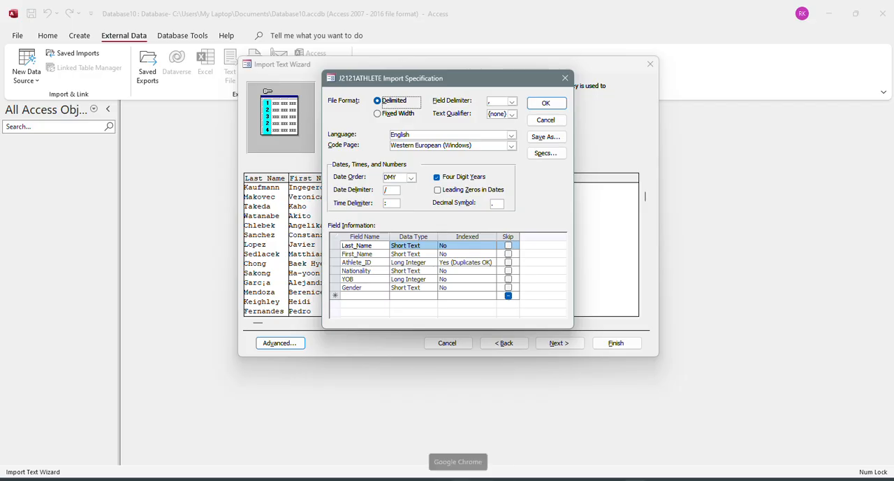
mouse_move(585, 479)
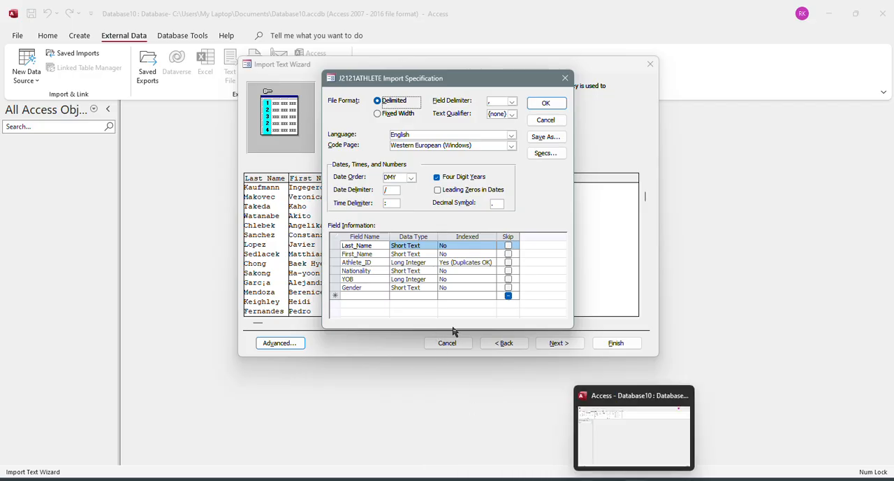
click(515, 466)
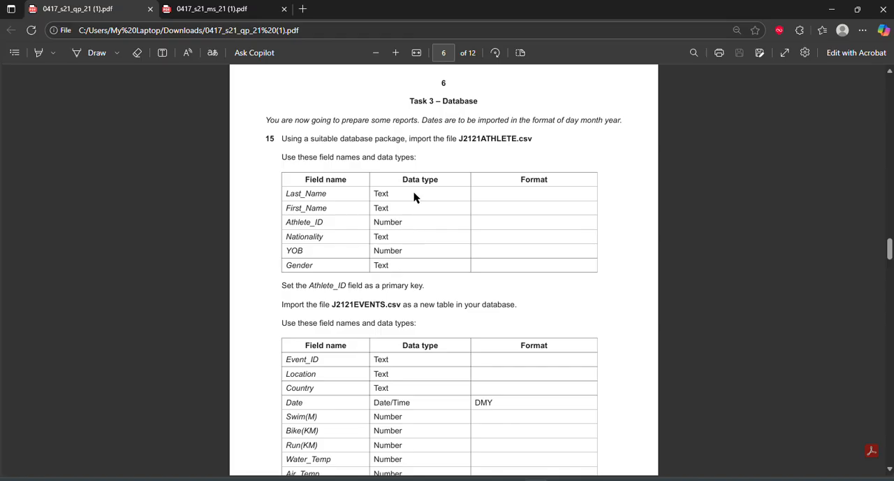
key(alt+Tab)
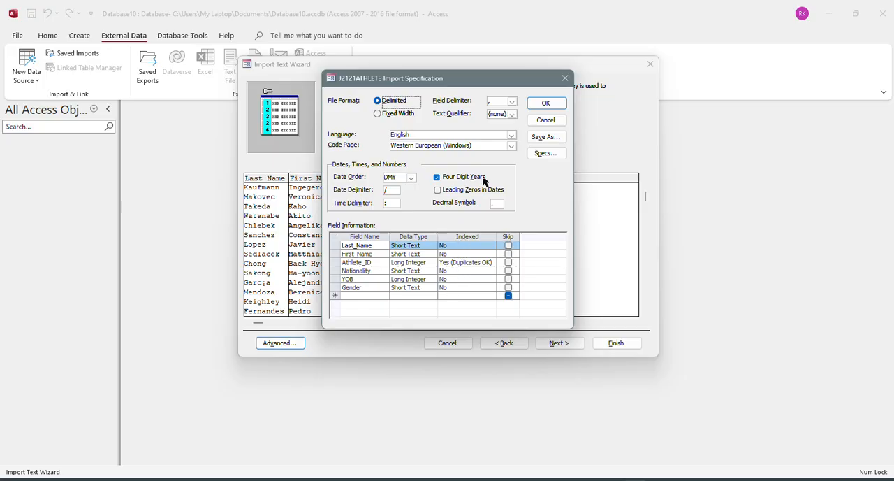
click(549, 102)
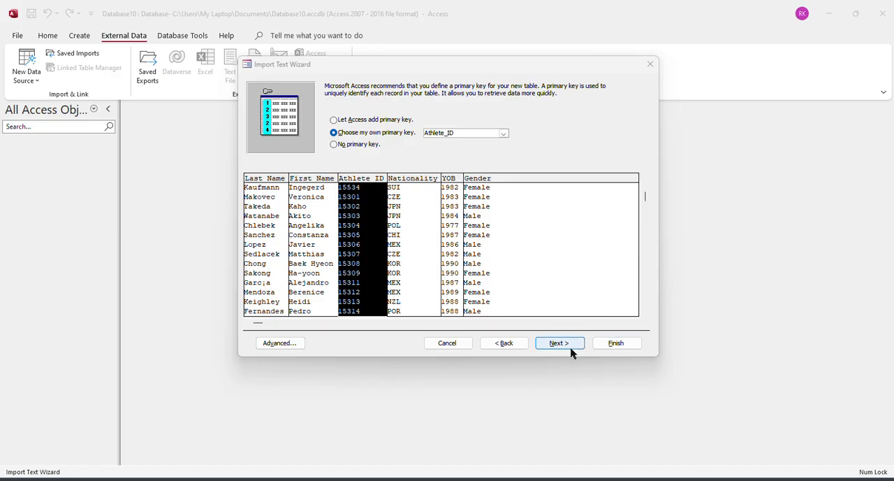
click(279, 342)
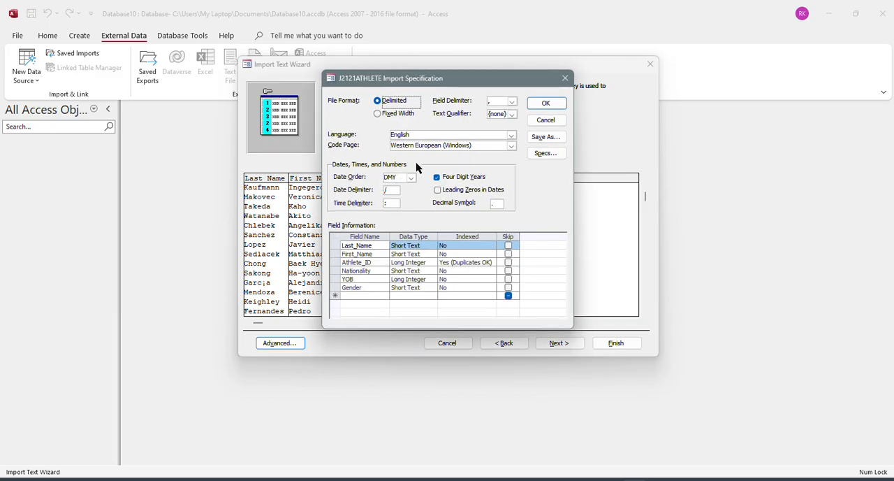
click(540, 103)
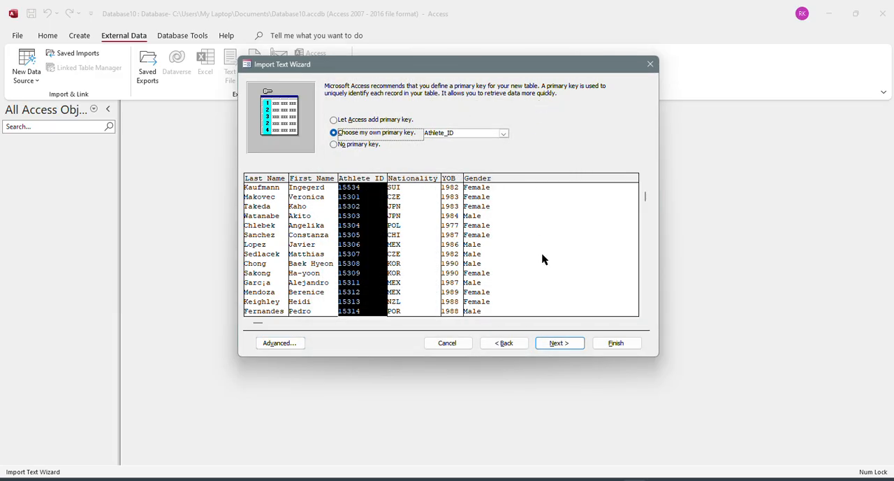
Finish importing the J2121ATHLETE table without saving the import steps.
click(563, 347)
click(609, 341)
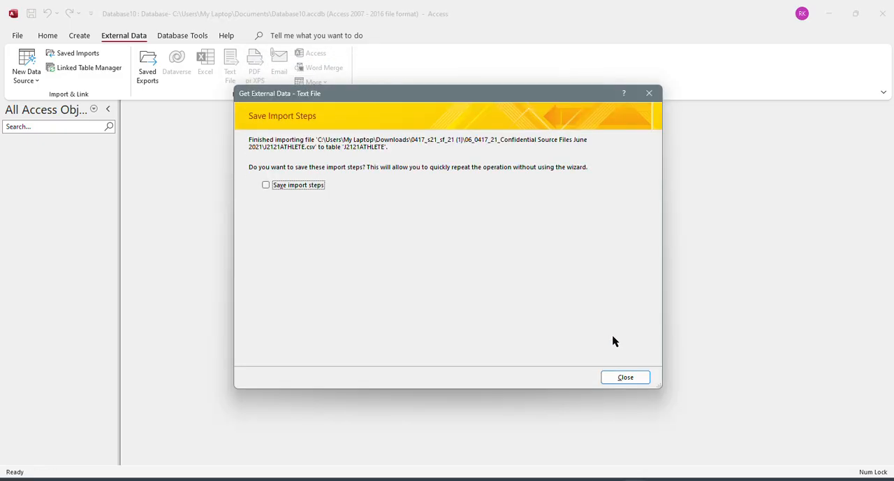
click(626, 377)
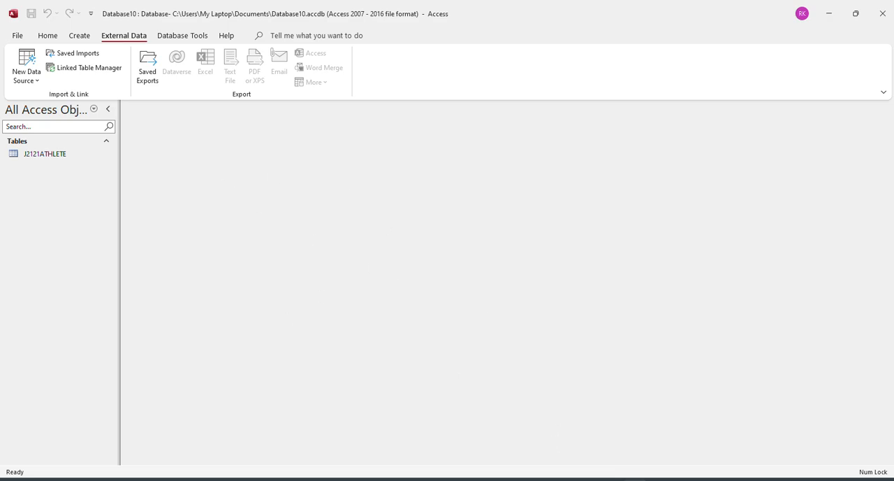
Check the J2121EVENTS.csv requirements in the question paper and start another text file import in Access.
key(alt+Tab)
scroll(447, 349, down, 3)
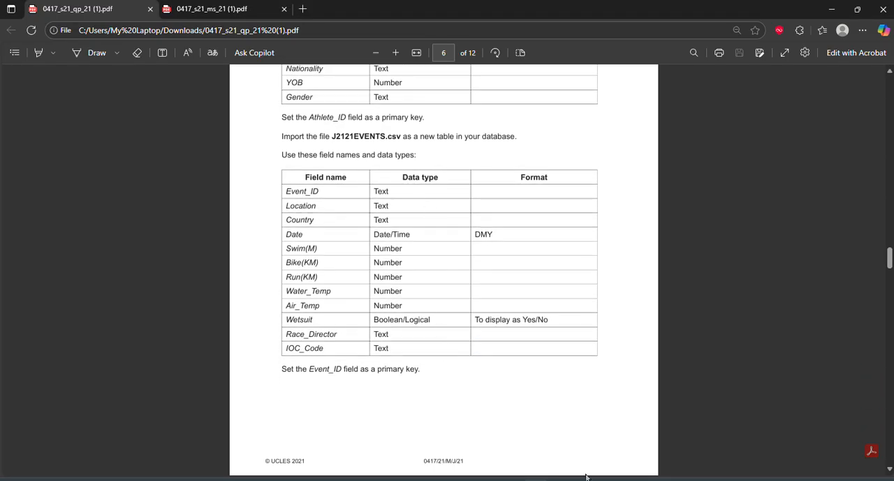
click(586, 478)
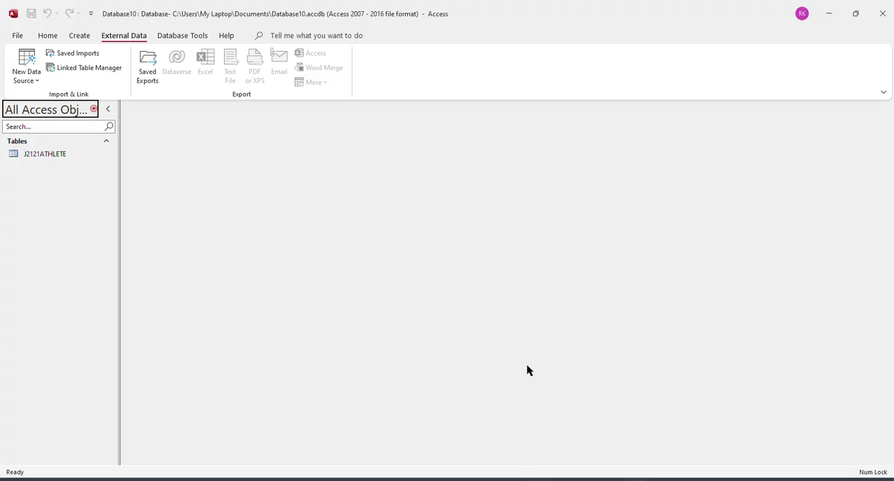
click(25, 67)
mouse_move(84, 102)
click(167, 173)
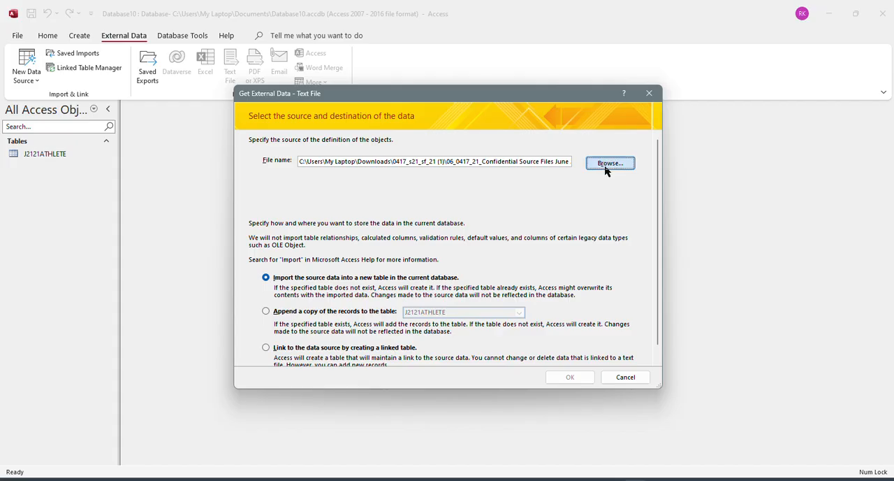
Choose J2121EVENTS from the source files folder and import it into a new table in the current database.
click(607, 165)
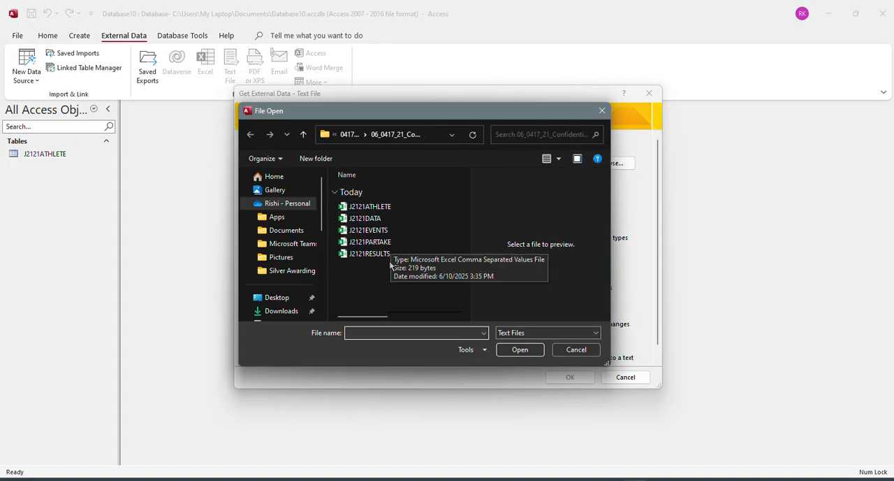
click(377, 219)
click(383, 231)
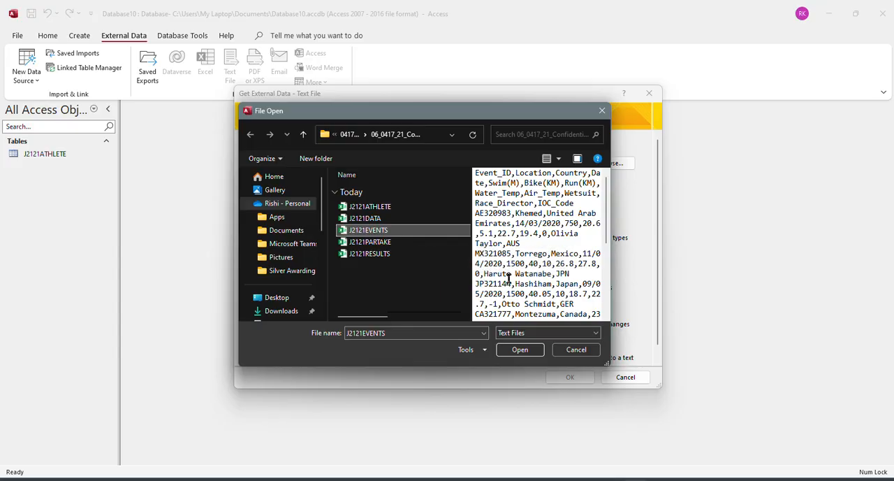
key(alt+Tab)
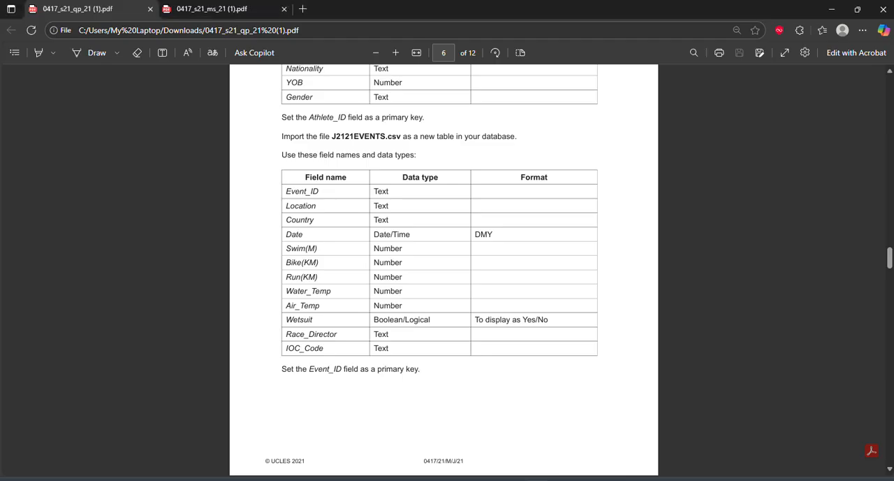
key(alt+Tab)
click(519, 349)
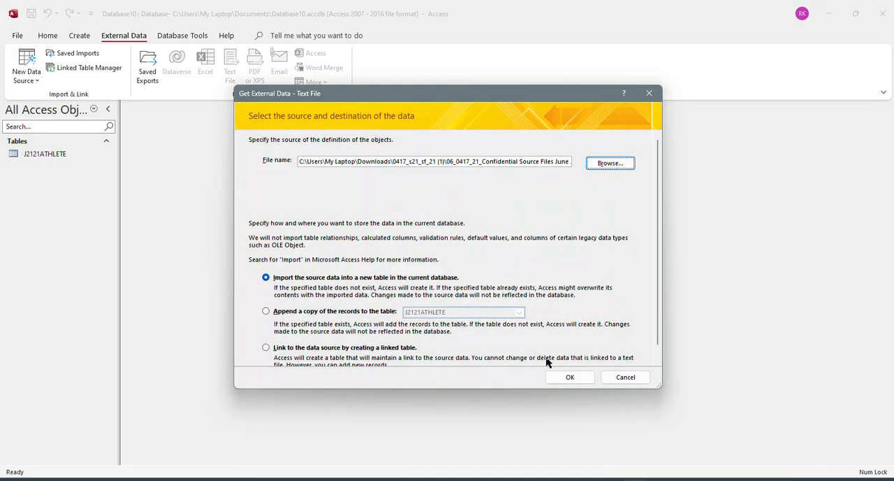
click(552, 373)
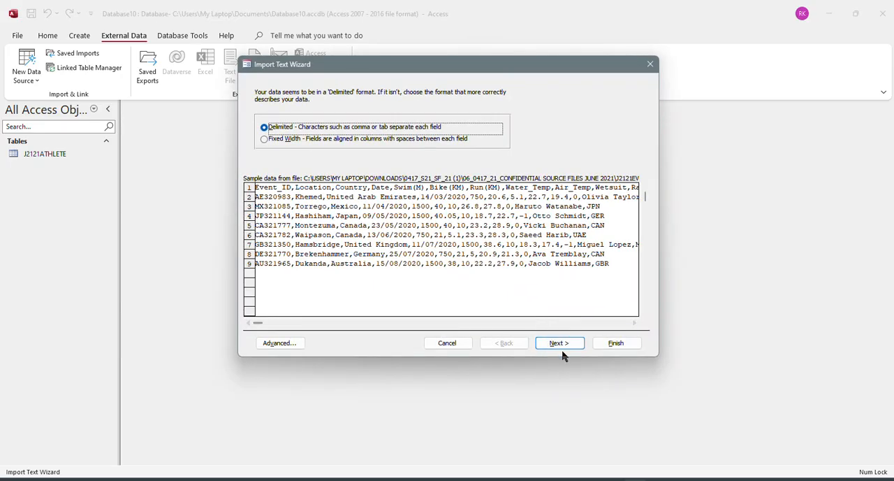
Keep J2121EVENTS comma-delimited, treat its first row as field names, and accept the default field options.
click(561, 349)
click(329, 147)
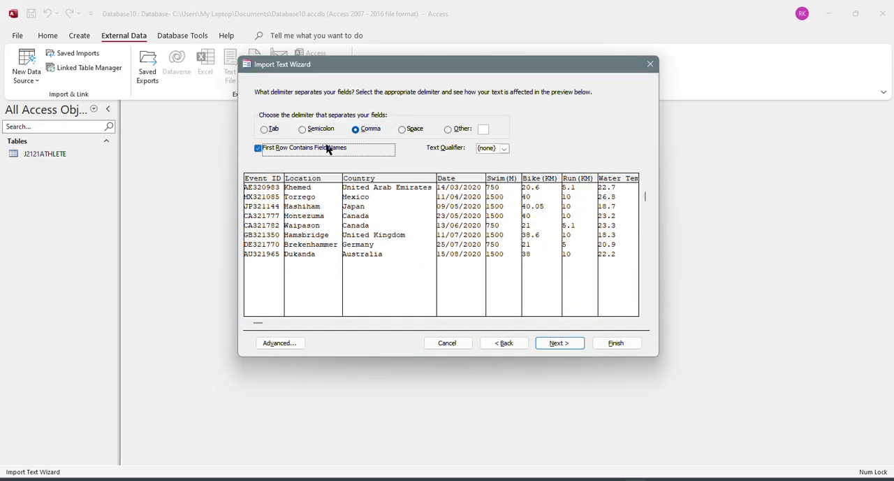
click(549, 345)
click(561, 343)
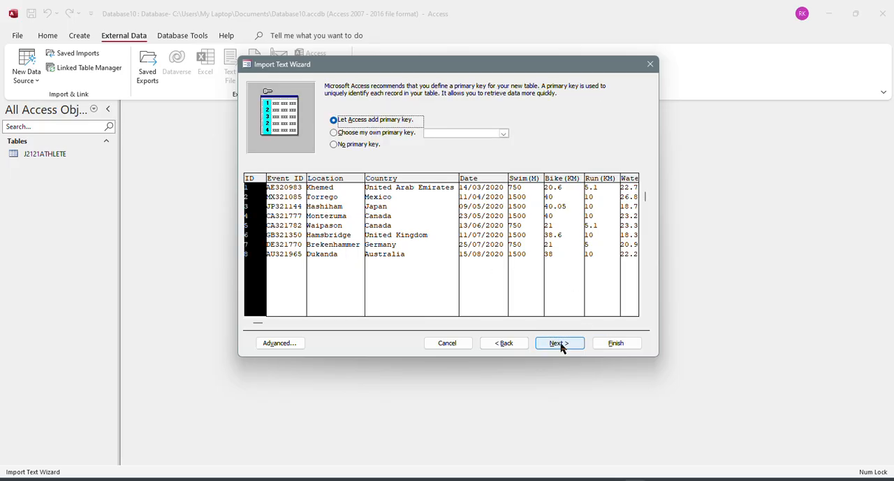
Check the question paper's primary key requirement and choose Event_ID as the primary key of the events table.
key(alt+Tab)
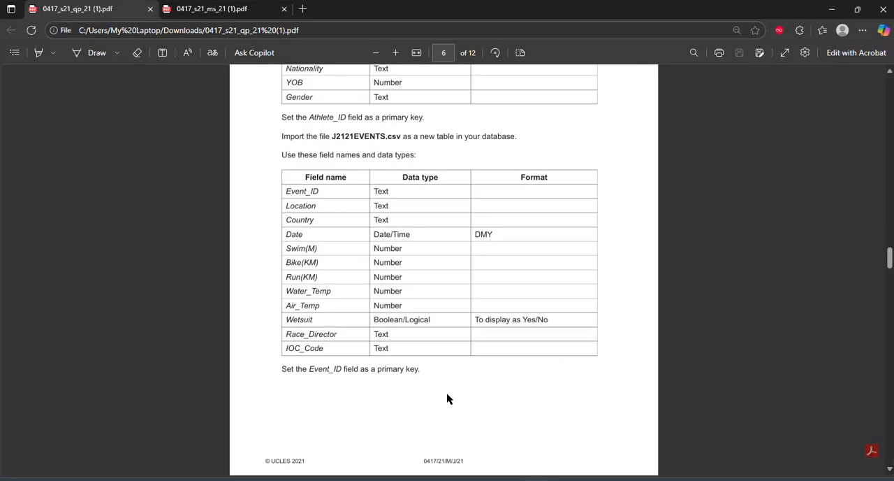
key(alt+Tab)
click(379, 134)
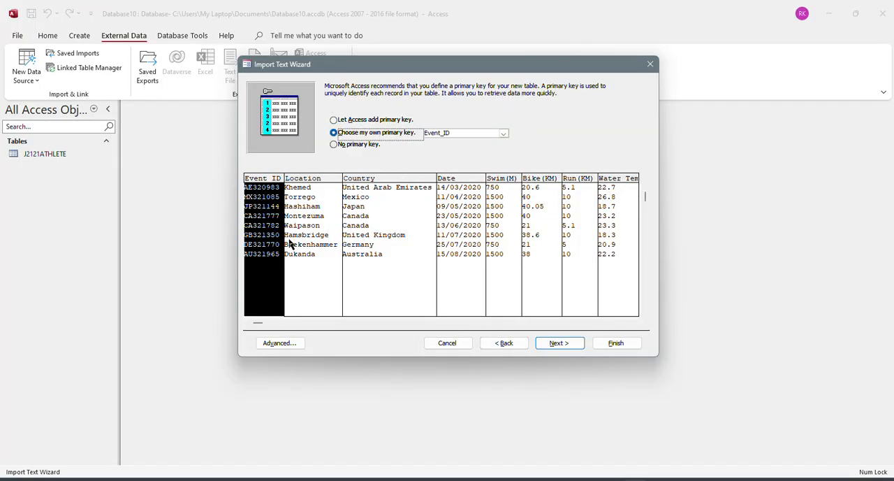
Check the Wetsuit field's required data type in the question paper and set it to Yes/No in the J2121EVENTS import specification.
click(286, 343)
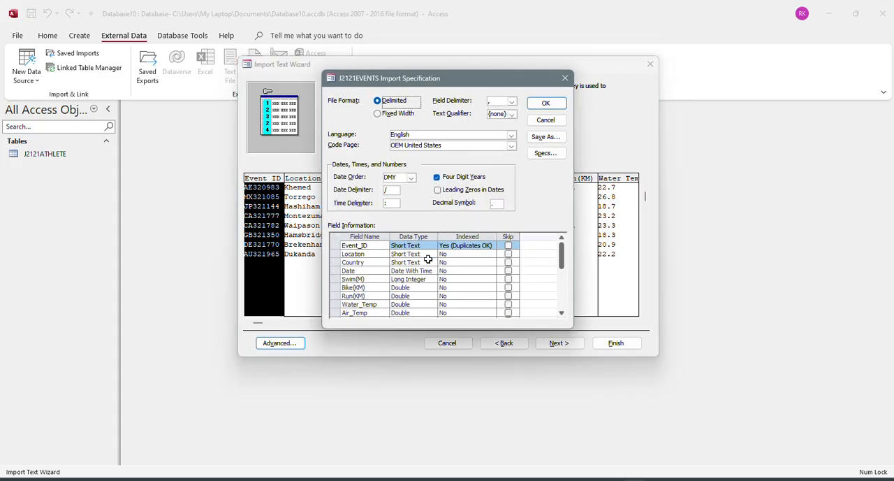
key(alt+Tab)
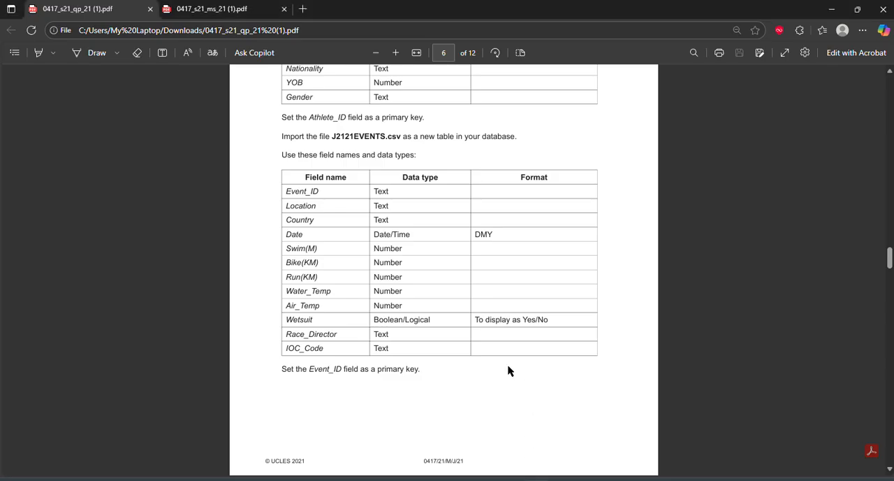
drag(376, 319, 447, 319)
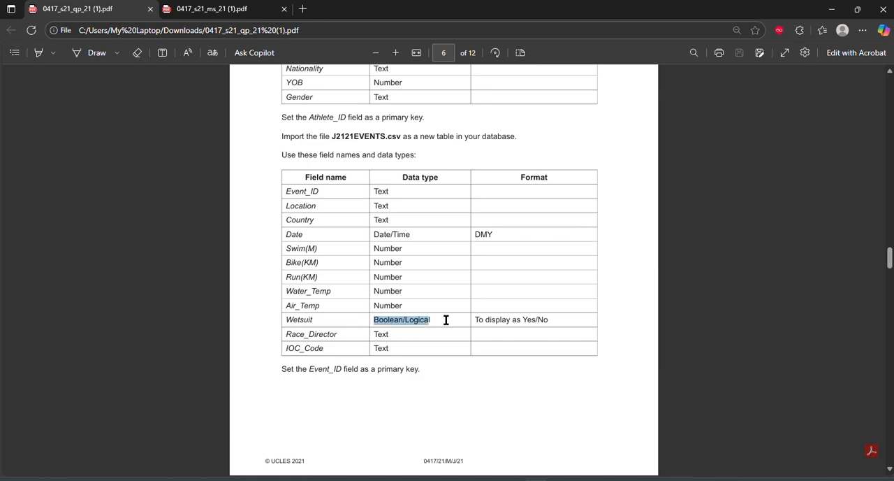
key(alt+Tab)
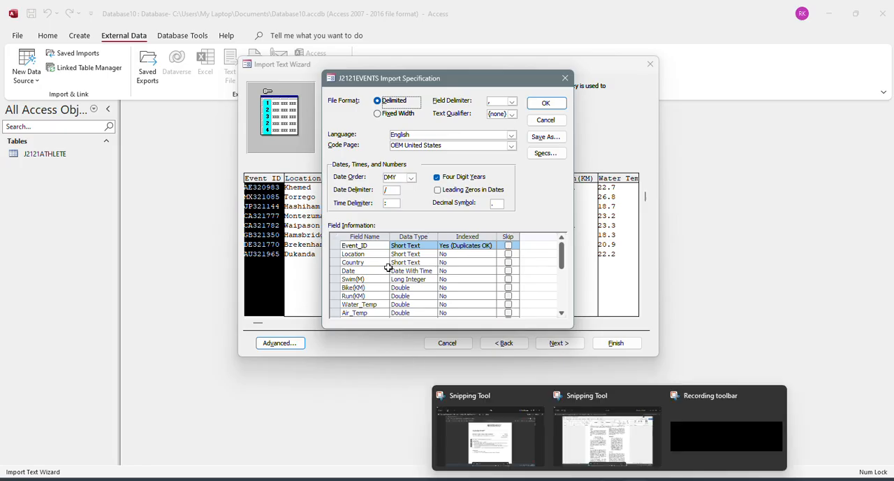
scroll(391, 266, down, 3)
click(420, 271)
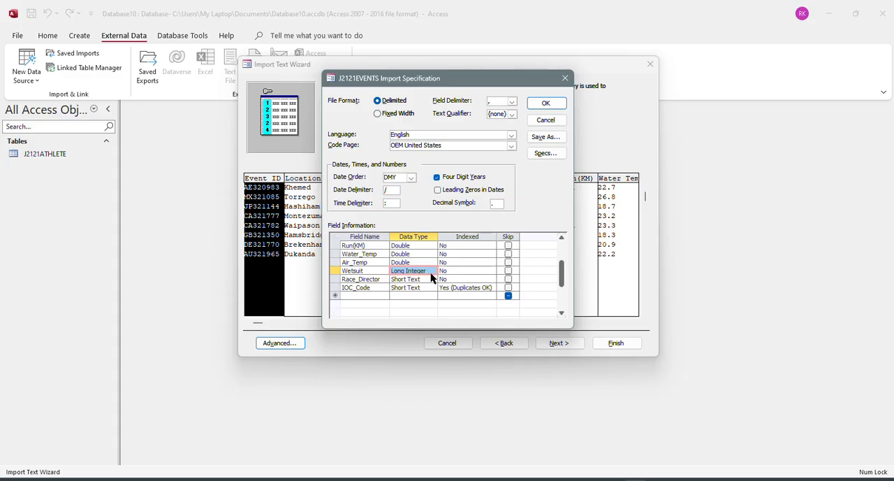
double_click(428, 273)
click(433, 271)
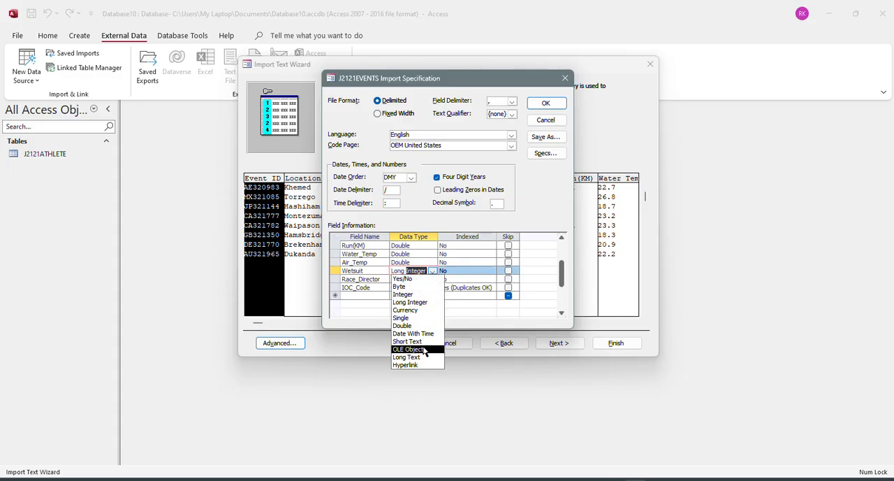
click(418, 279)
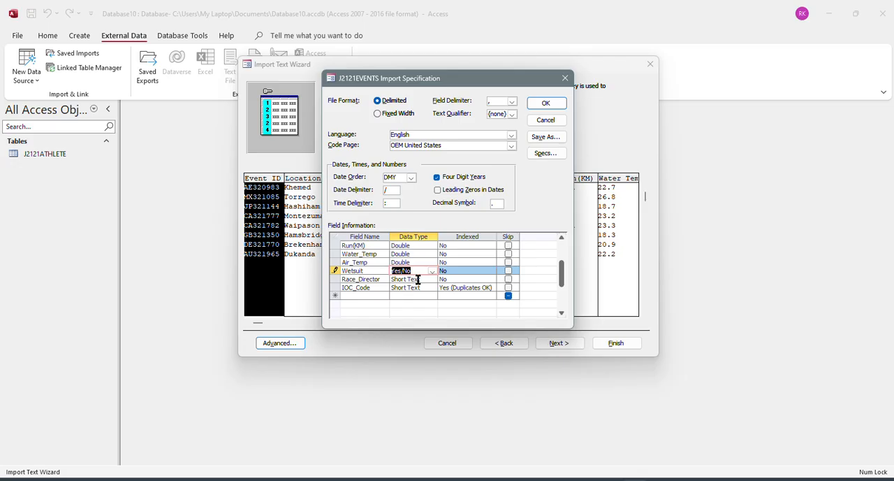
Compare the J2121EVENTS date order and field data types with the question paper and accept the import specification.
mouse_move(535, 479)
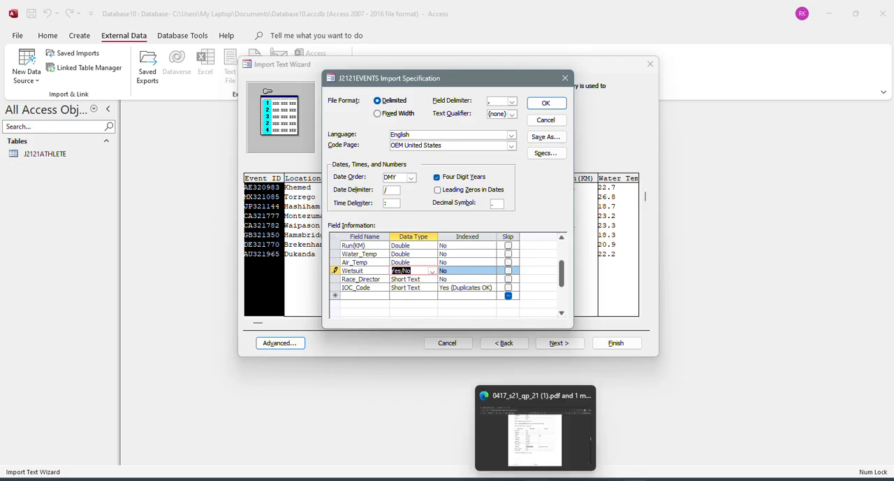
click(531, 437)
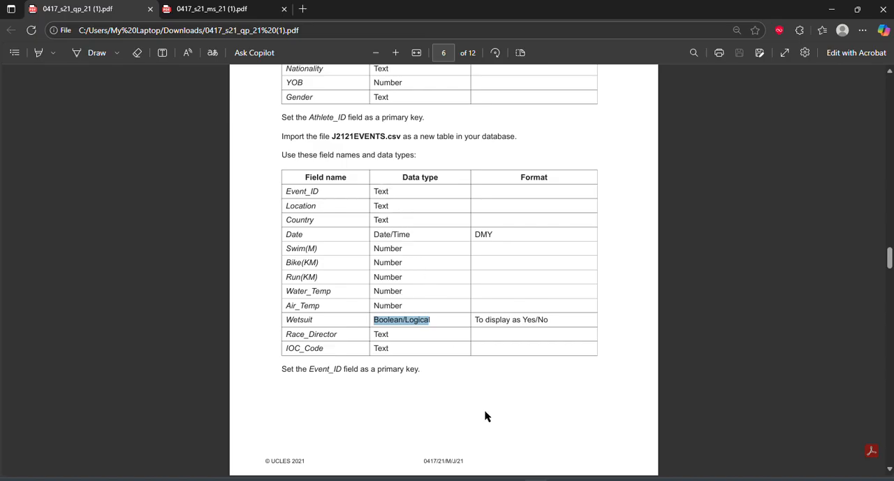
click(591, 479)
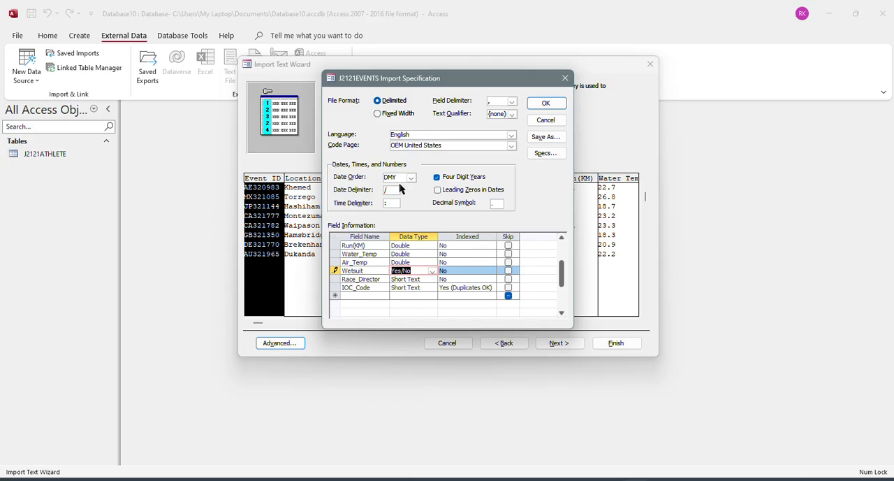
scroll(432, 274, up, 2)
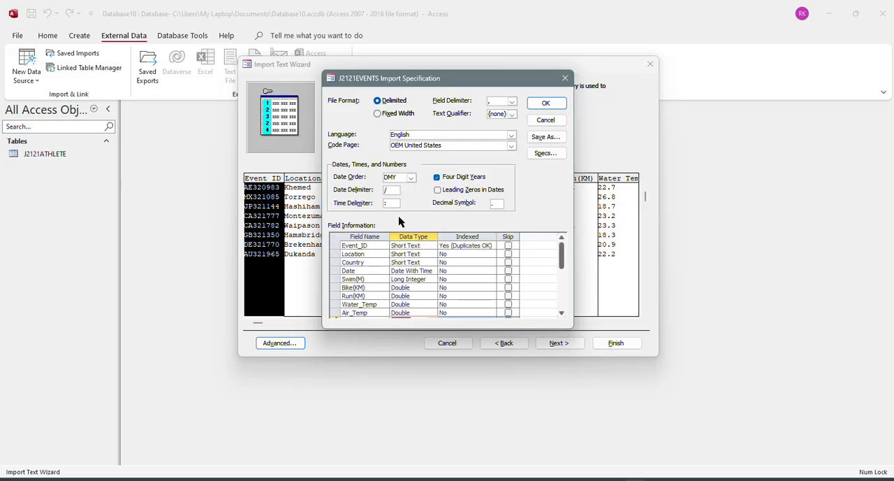
scroll(448, 259, down, 3)
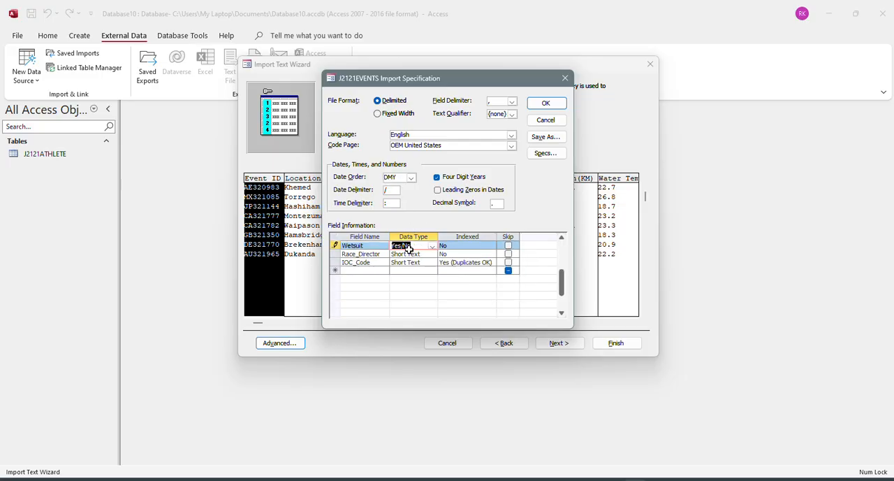
click(545, 104)
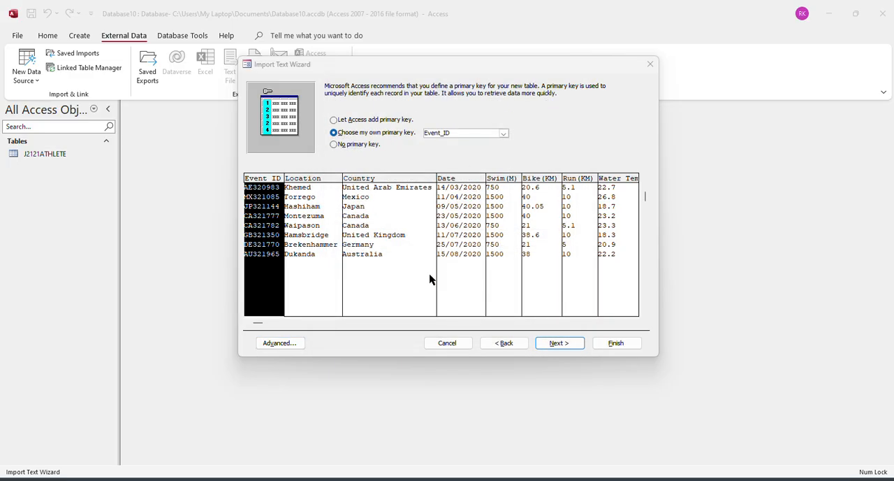
Finish importing the data into the J2121EVENTS table without saving the import steps.
click(558, 343)
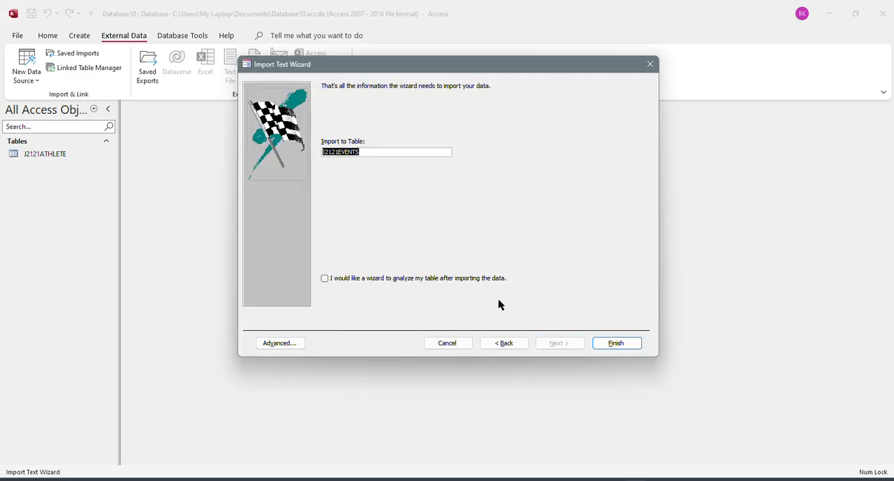
click(611, 343)
mouse_move(535, 477)
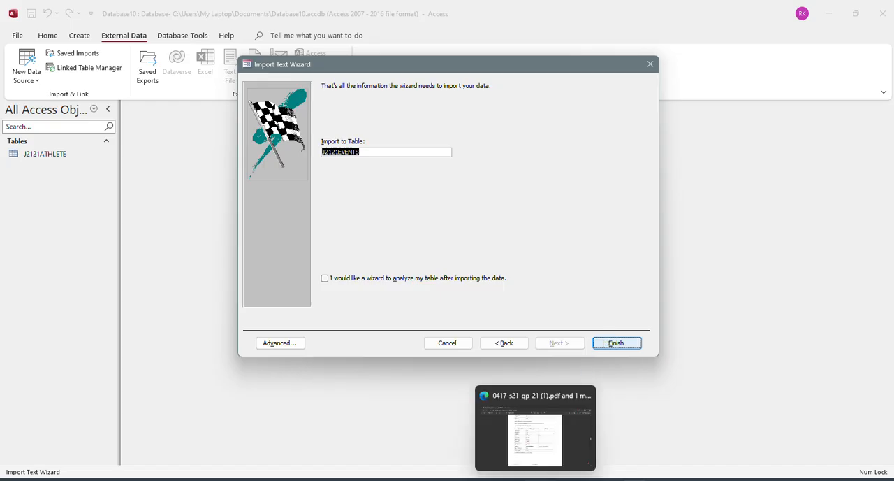
click(605, 344)
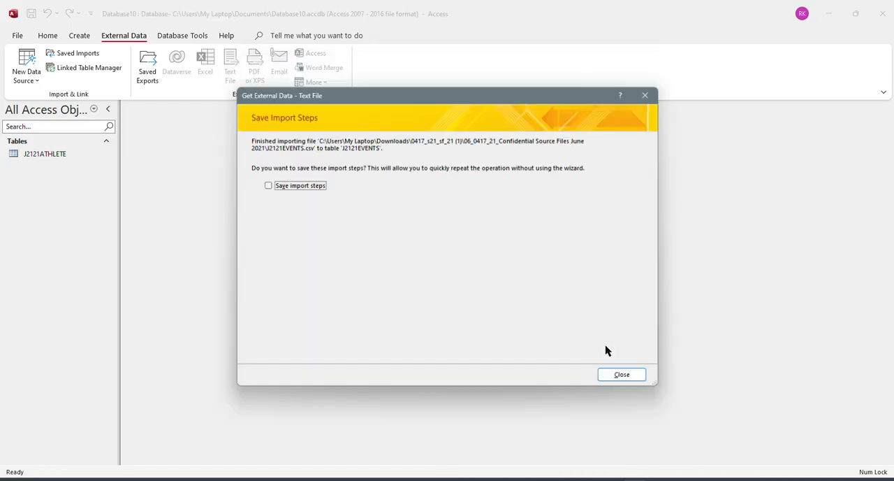
click(616, 380)
Read the question paper's J2121RESULTS.csv field names, data types and primary key instruction, then return to Access.
click(522, 435)
scroll(461, 328, down, 3)
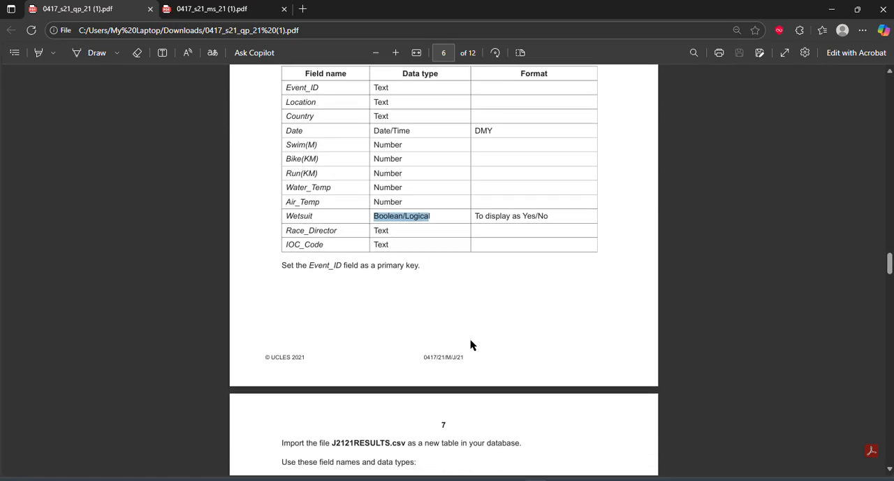
scroll(470, 342, down, 5)
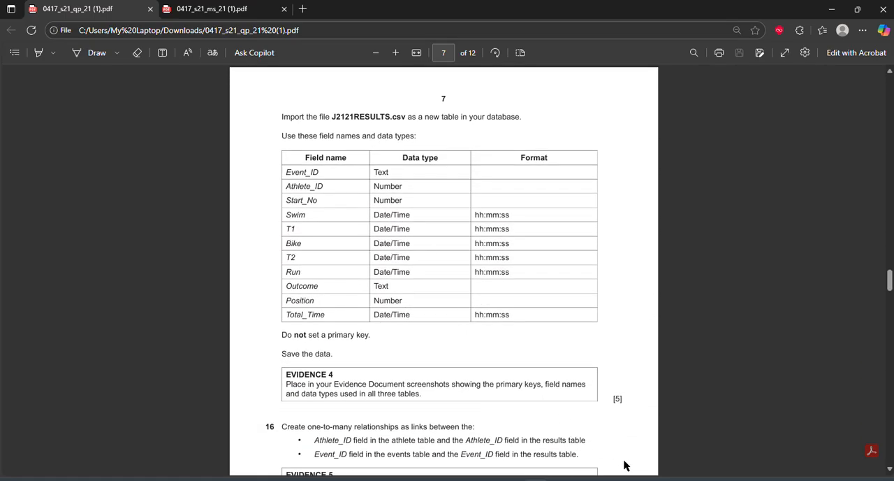
click(627, 479)
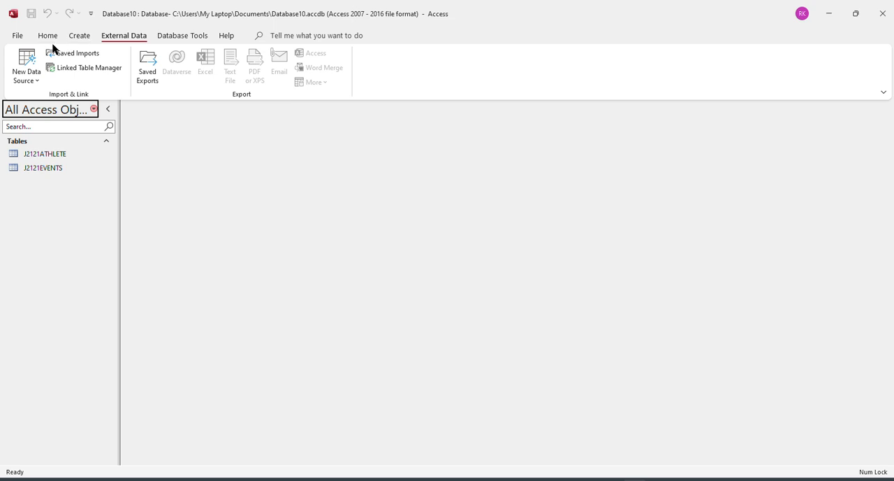
Start a text file import of J2121RESULTS from the source files folder into a new table in the current database.
click(28, 76)
mouse_move(79, 105)
click(190, 174)
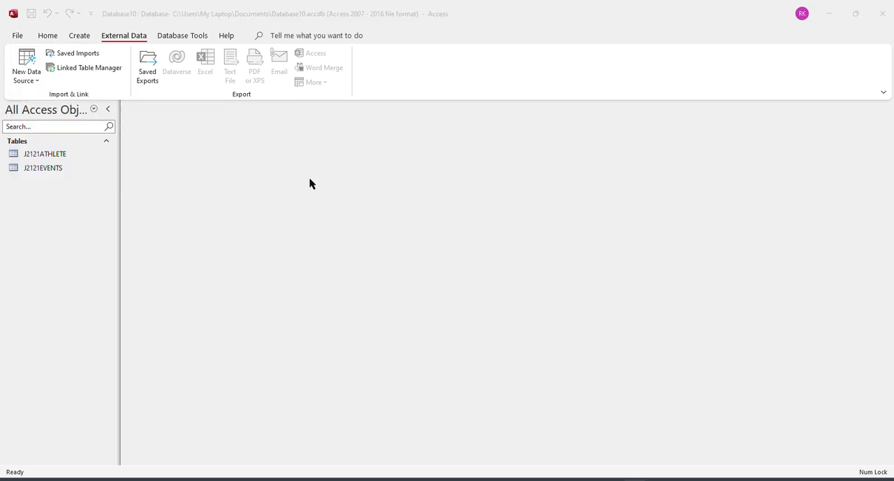
click(623, 167)
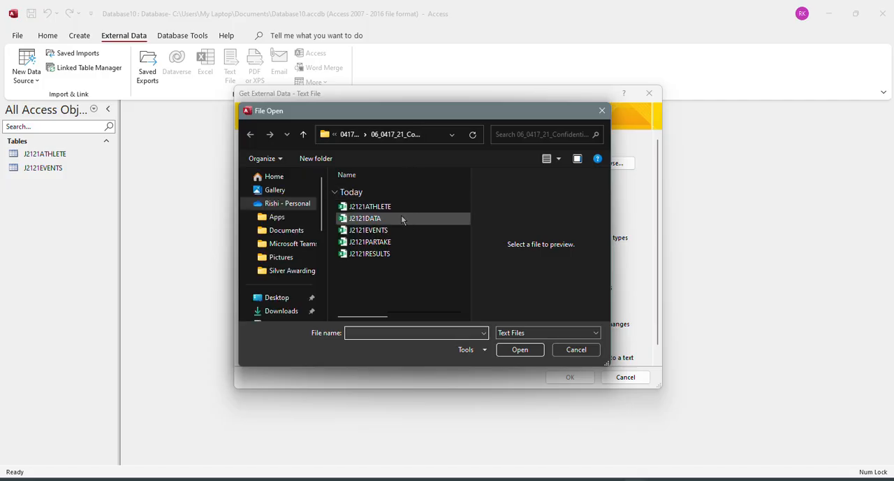
click(369, 253)
click(520, 349)
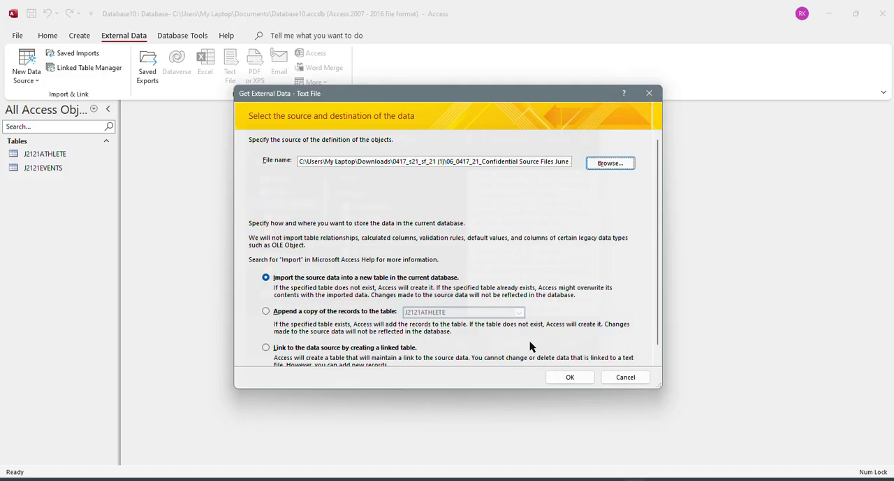
click(570, 377)
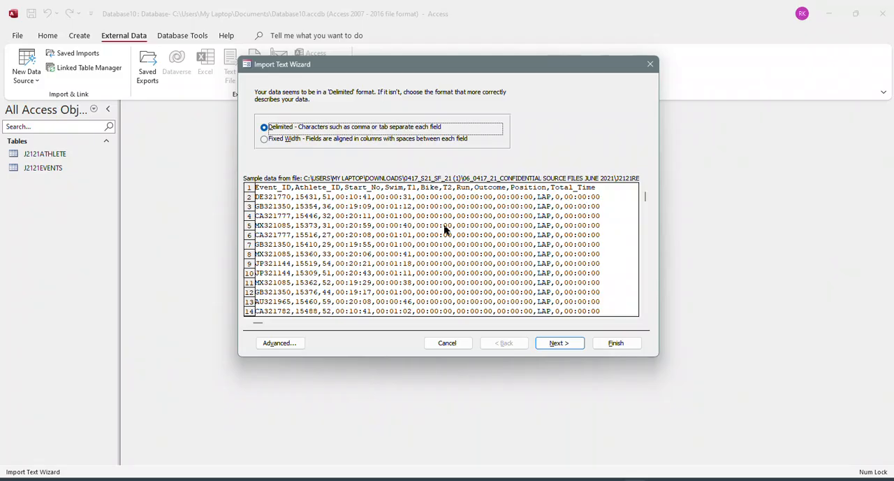
Keep J2121RESULTS comma-delimited, treat its first row as field names, and accept the default field options.
click(560, 343)
click(332, 149)
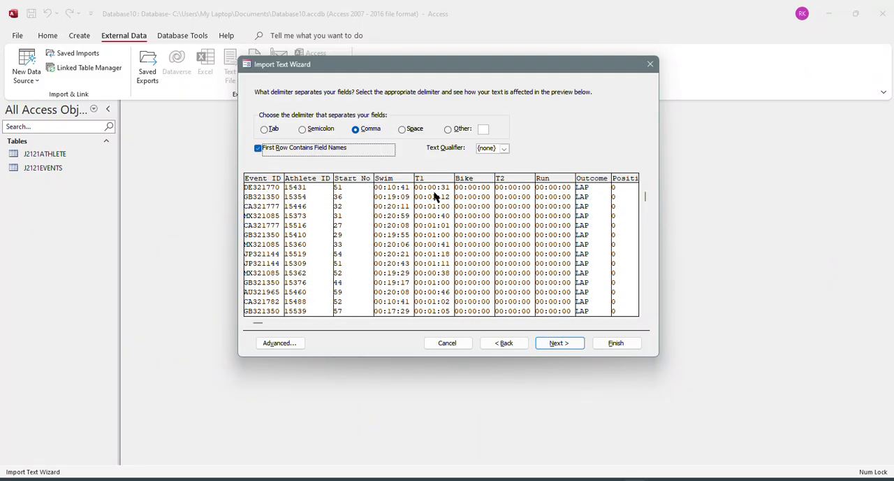
click(571, 345)
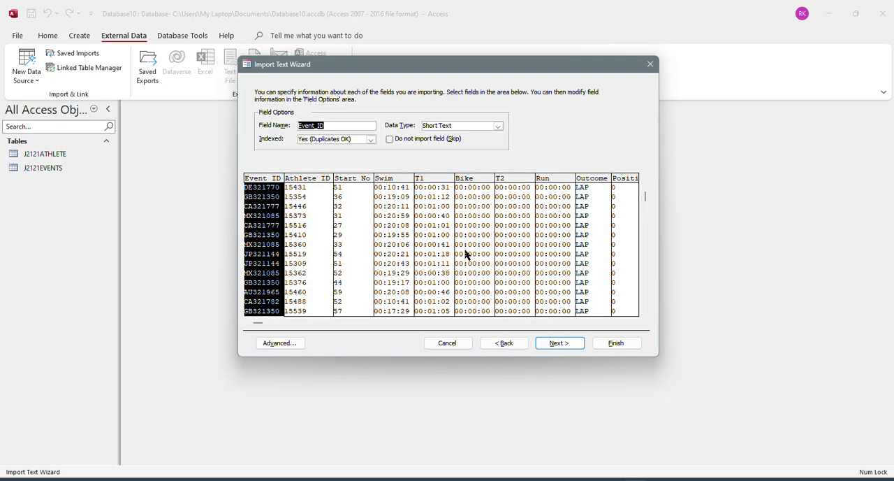
click(557, 343)
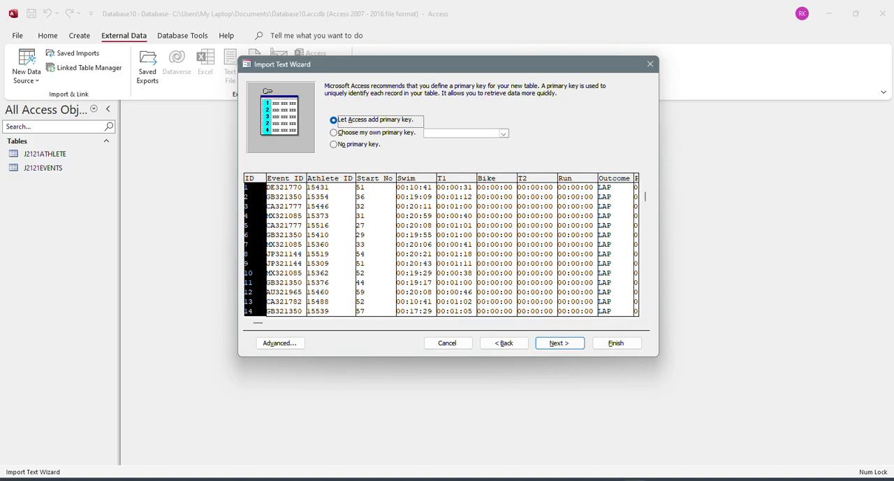
Check the question paper's primary key instruction and set the results table to have no primary key.
key(alt+Tab)
key(alt+Tab)
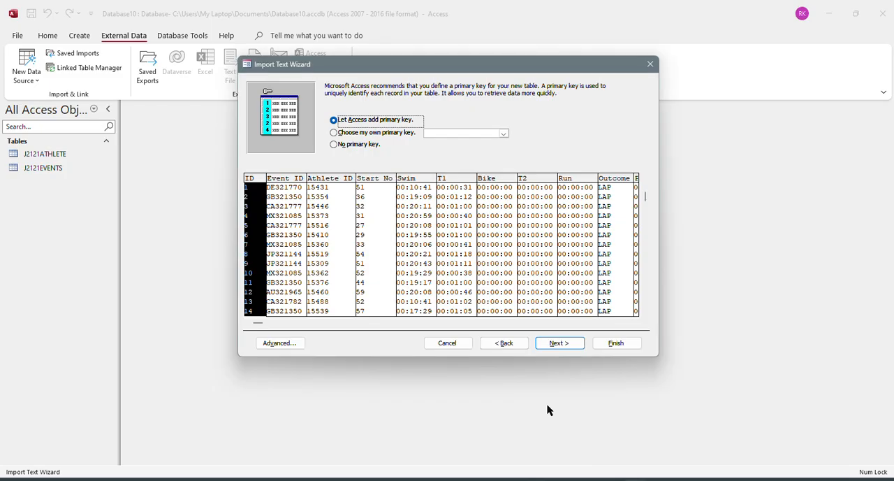
click(365, 145)
Check the J2121RESULTS import specification's field data types against the question paper's field table and accept the specification.
click(293, 341)
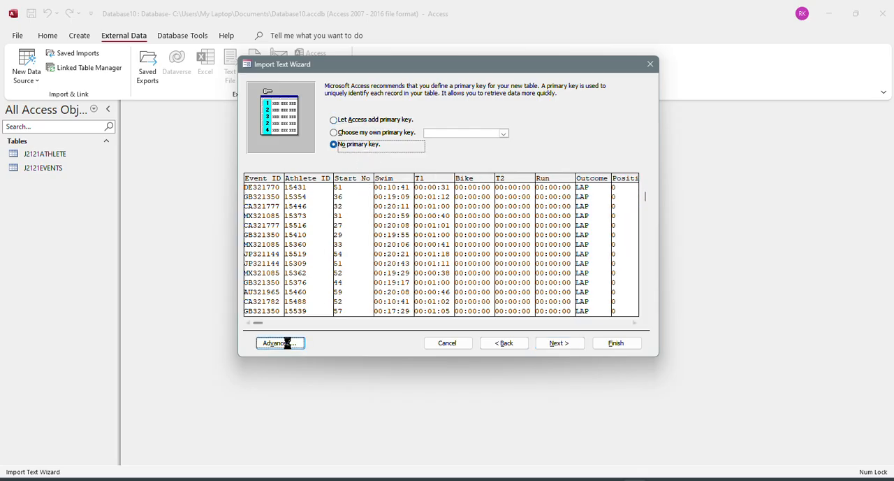
key(alt+Tab)
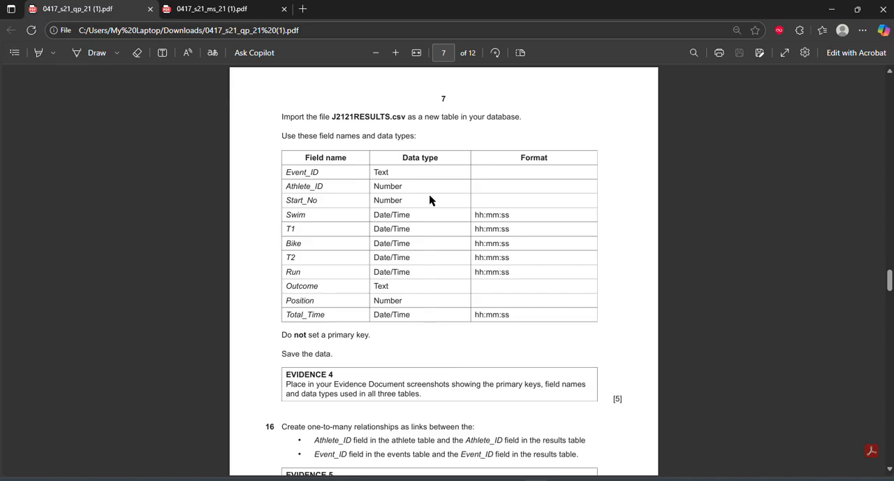
drag(485, 216, 519, 277)
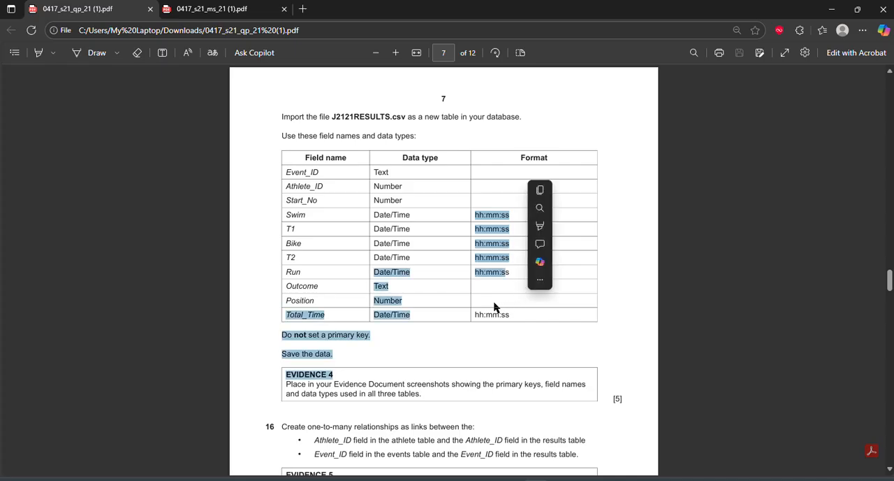
click(433, 217)
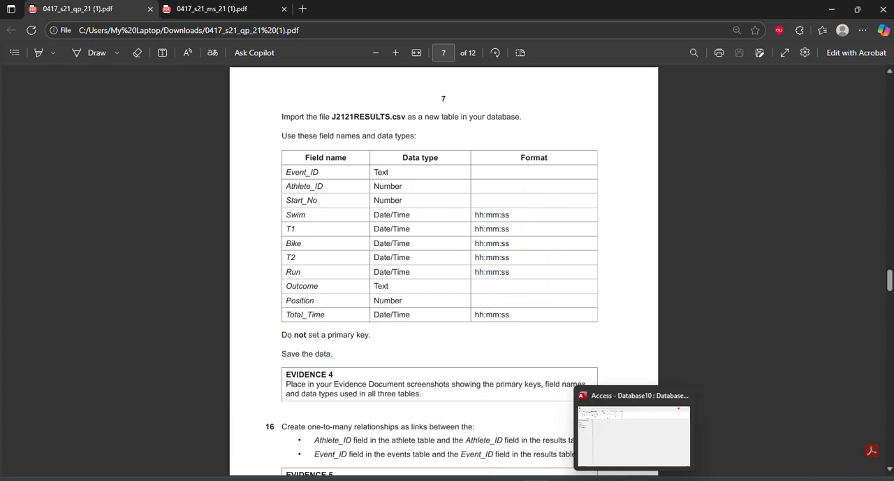
click(607, 479)
scroll(420, 272, down, 3)
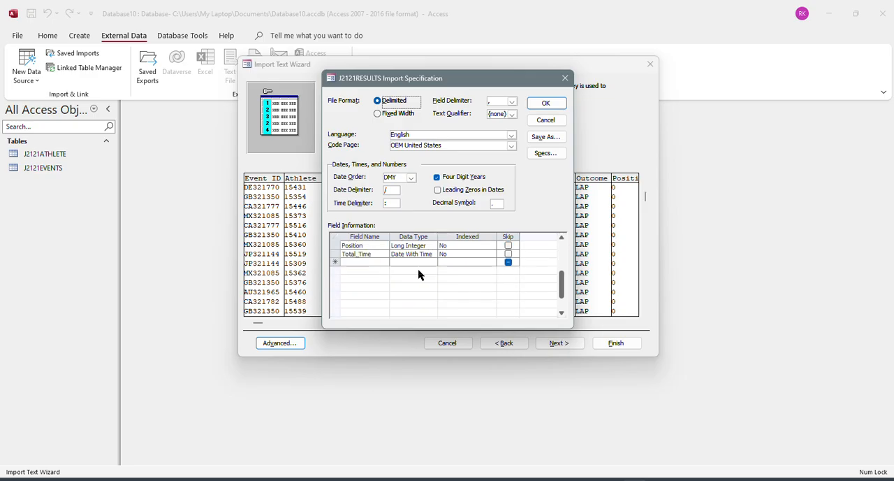
scroll(419, 271, up, 2)
click(545, 104)
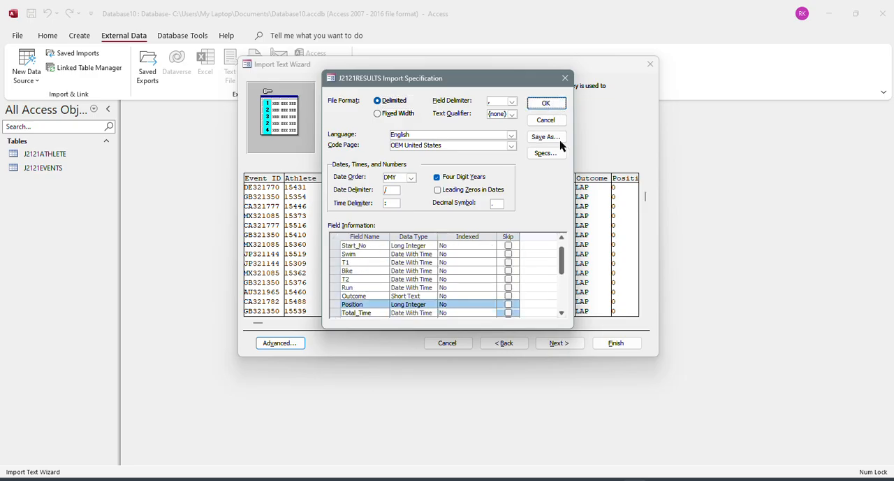
Finish importing J2121RESULTS as a new table without saving the import steps.
click(559, 343)
click(609, 343)
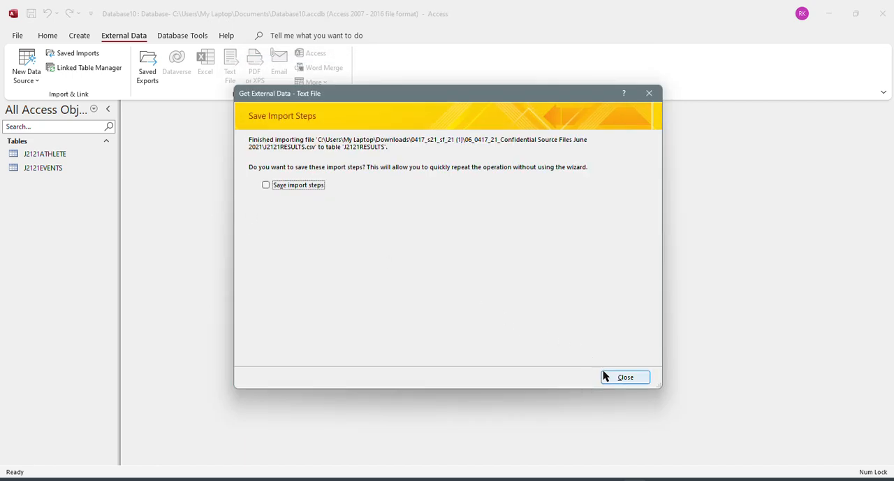
click(604, 371)
Compare the J2121ATHLETE table's design with the question paper's field names, data types and primary key, then close the table.
click(44, 154)
right_click(44, 154)
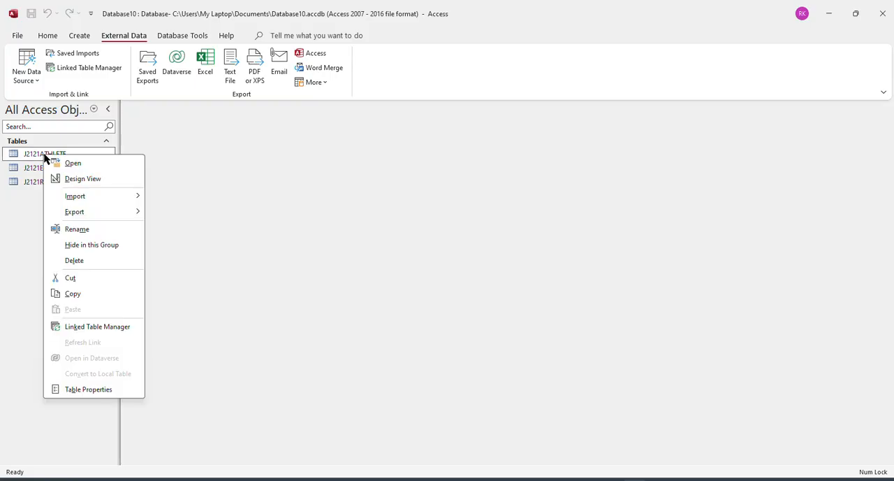
click(94, 177)
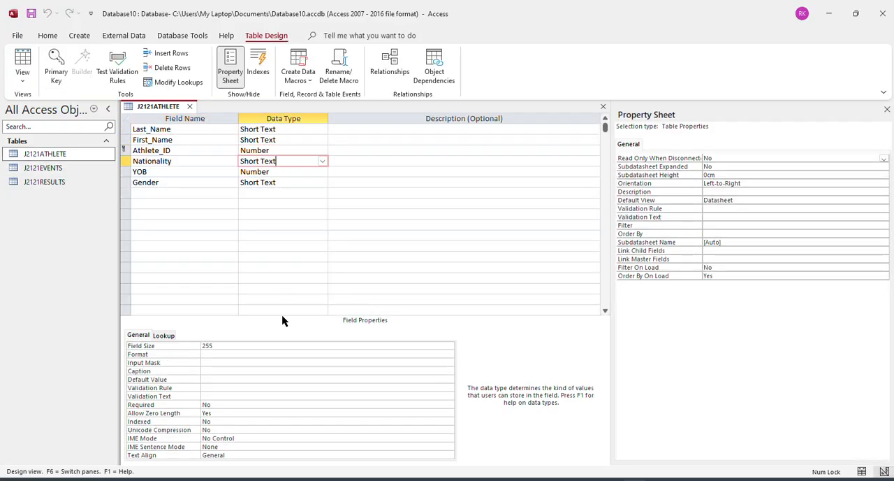
click(537, 479)
scroll(482, 250, up, 3)
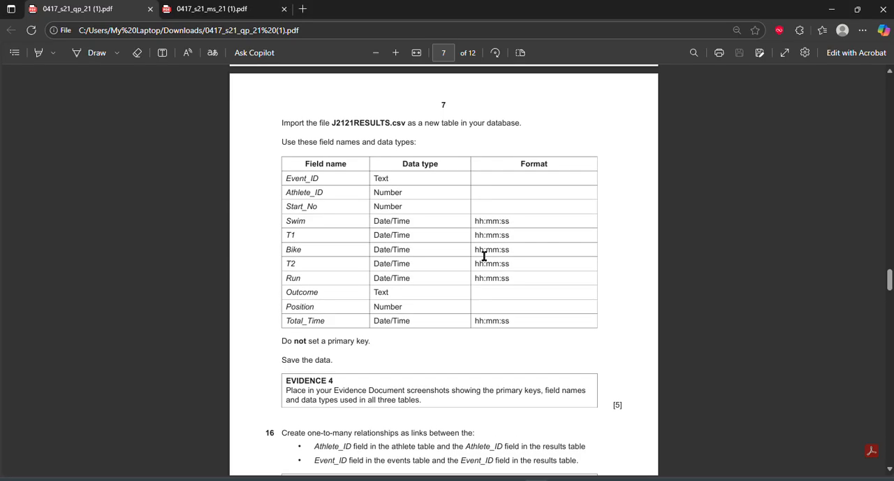
scroll(481, 251, up, 6)
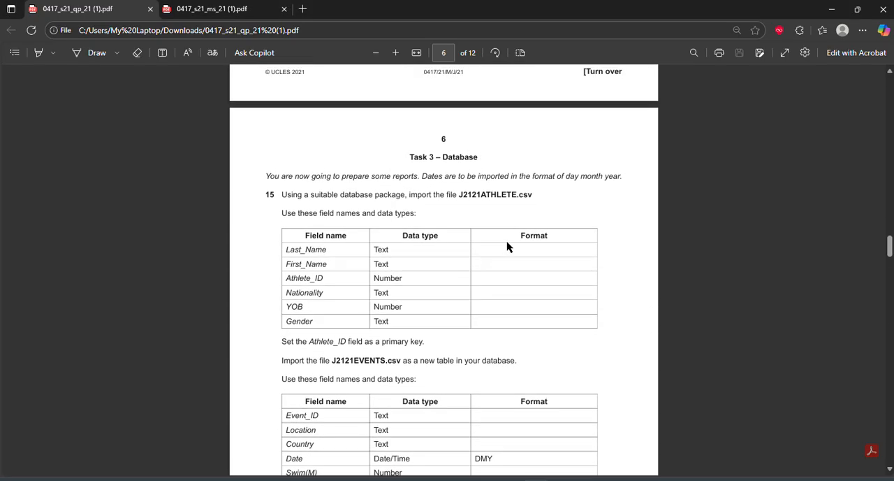
click(545, 479)
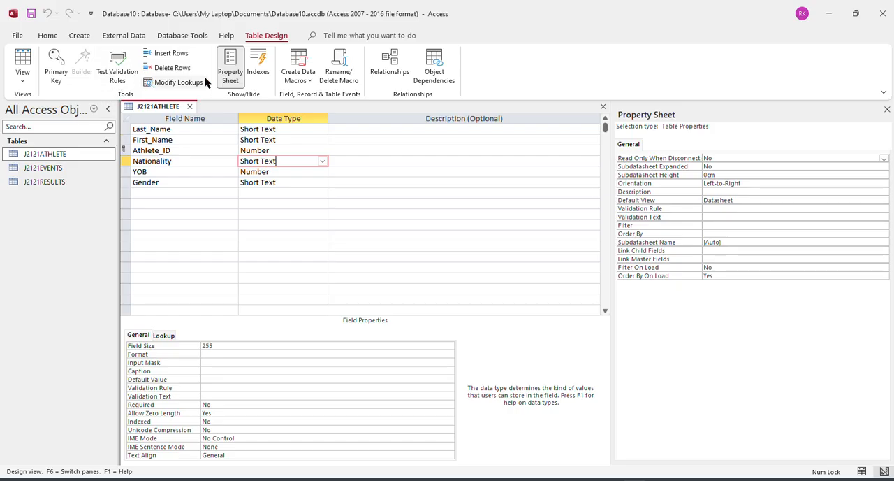
click(189, 106)
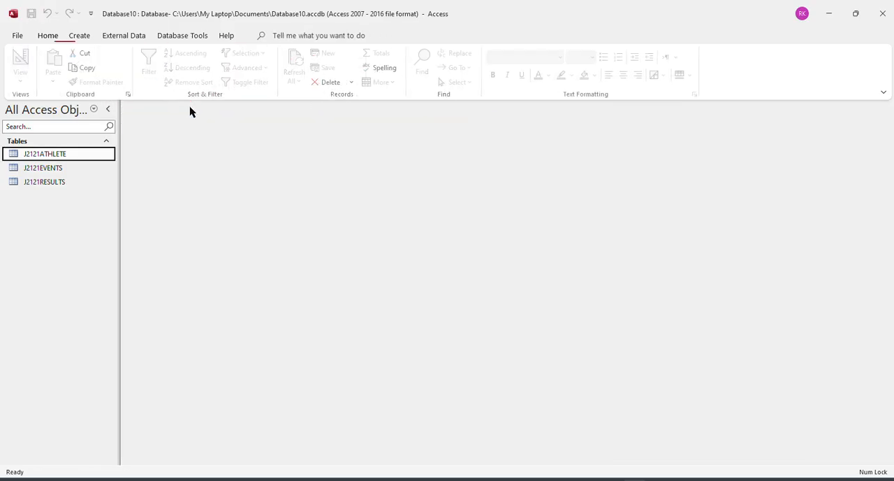
In the J2121EVENTS table design, set the Wetsuit field's display control to Text Box, then save and close the table.
right_click(72, 171)
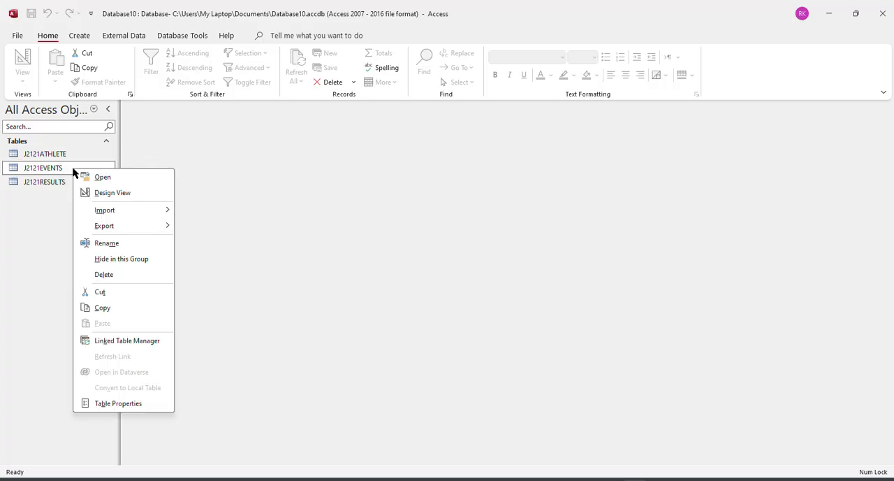
click(109, 193)
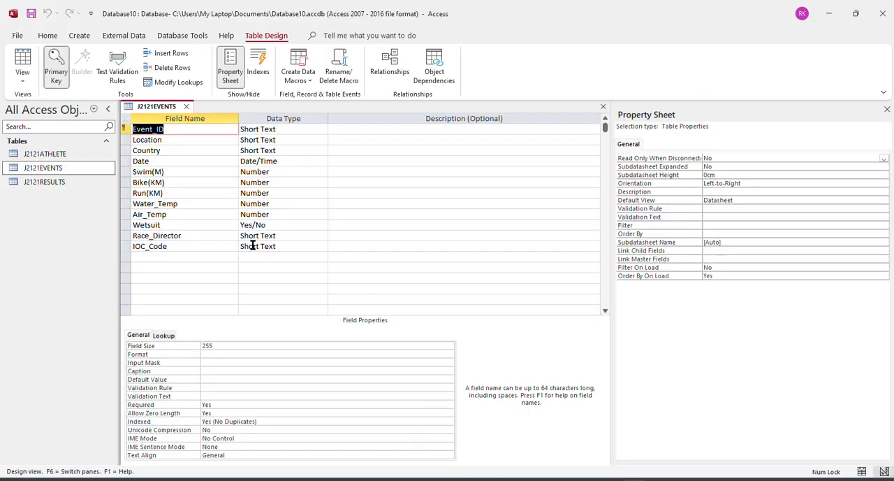
click(271, 226)
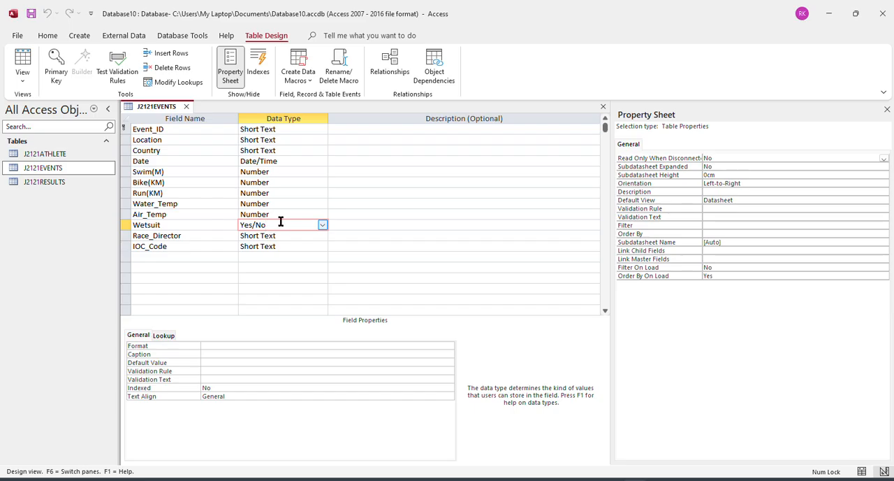
click(164, 337)
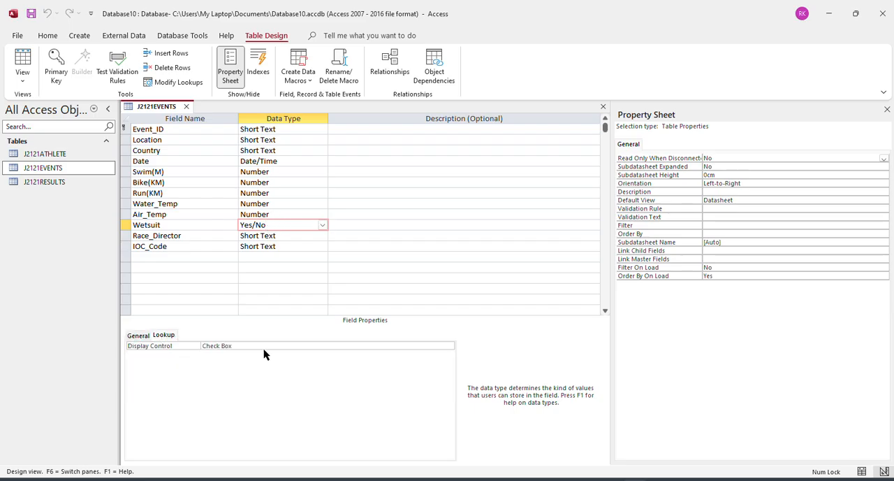
click(440, 345)
click(449, 346)
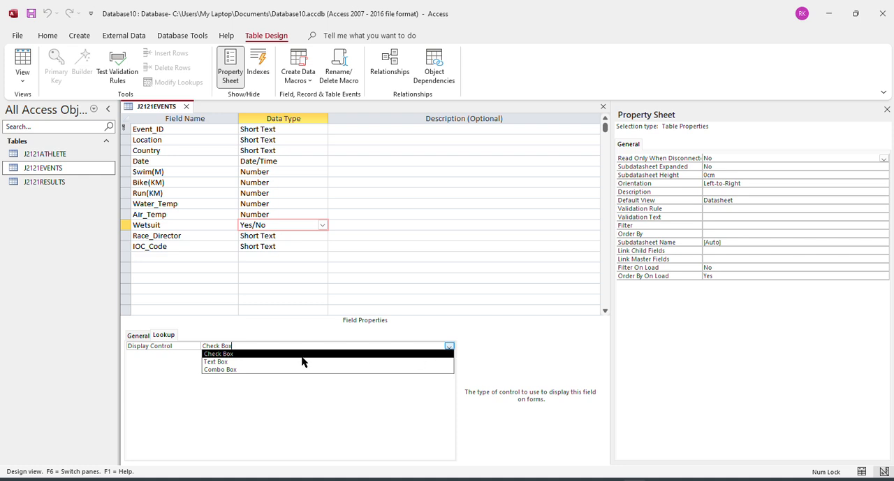
click(297, 362)
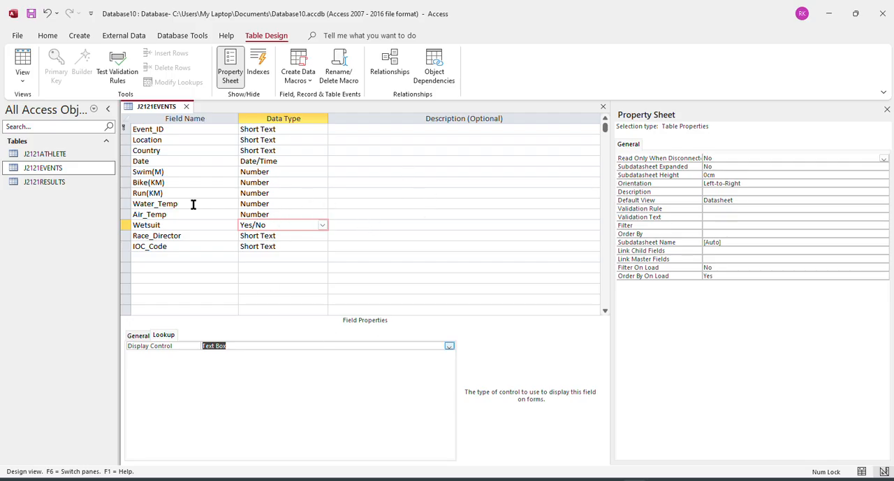
right_click(156, 107)
click(173, 116)
click(186, 107)
Open the J2121RESULTS table in Design View and set the Swim field's format to hh:mm:ss.
click(54, 183)
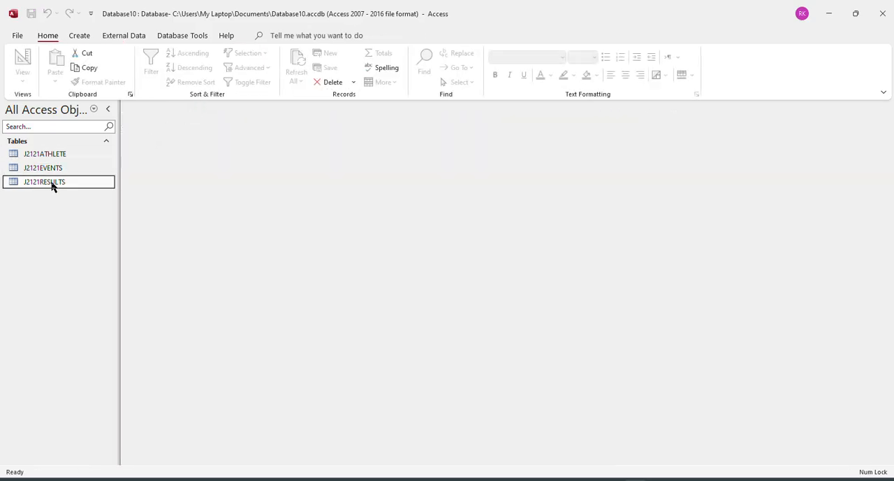
right_click(54, 183)
click(84, 208)
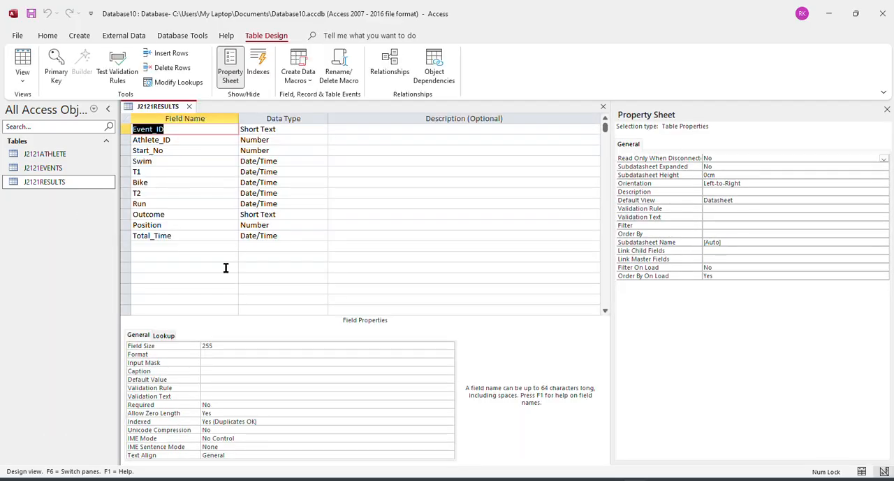
click(289, 161)
click(210, 342)
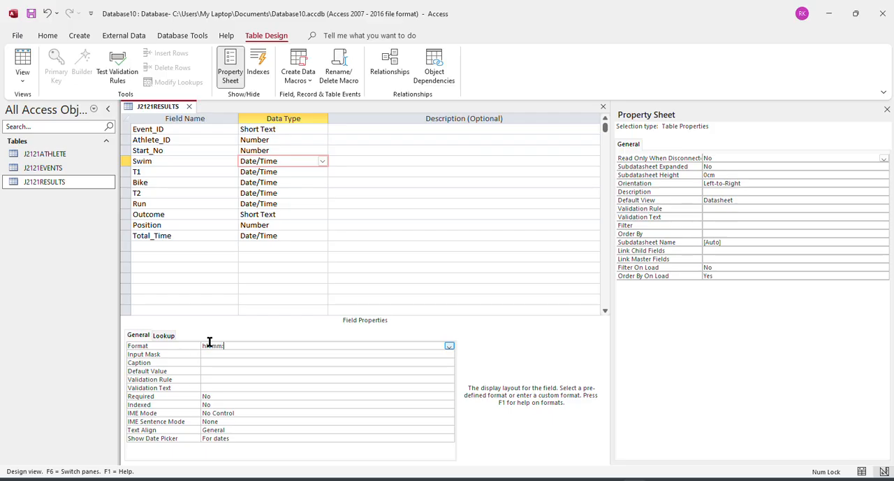
click(297, 172)
click(284, 162)
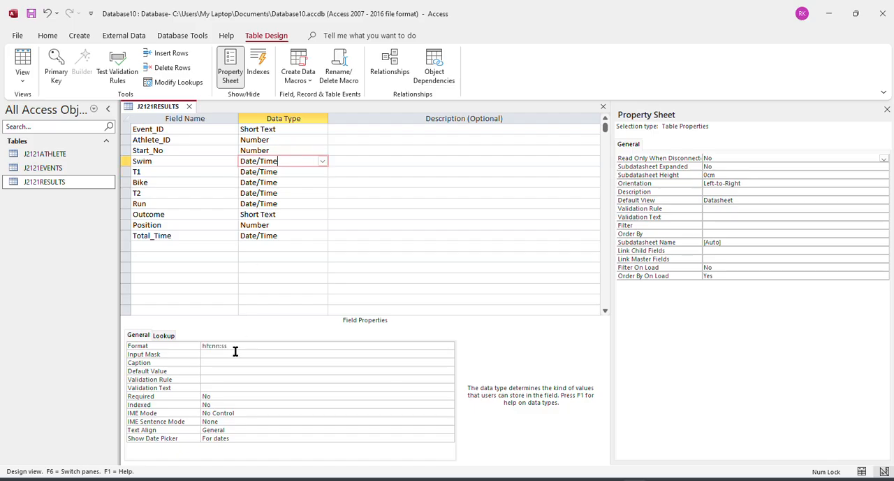
Set the format of the T1 and Bike fields to hh:mm:ss.
click(292, 174)
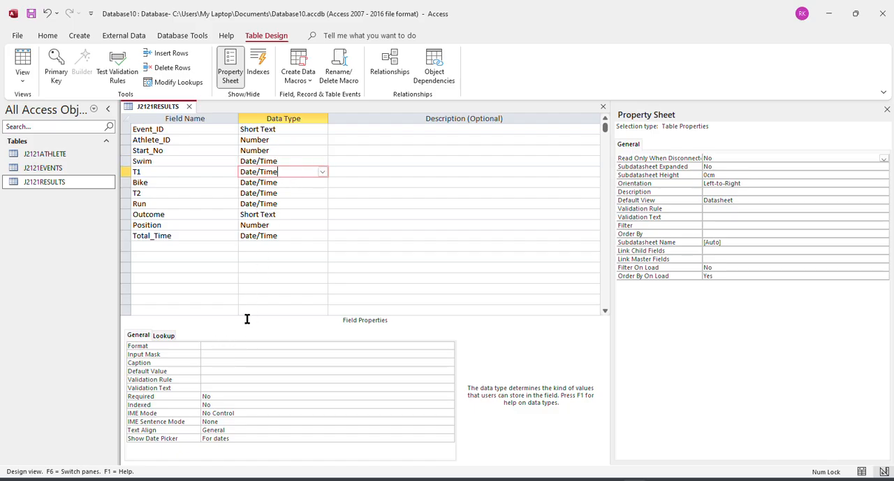
click(231, 347)
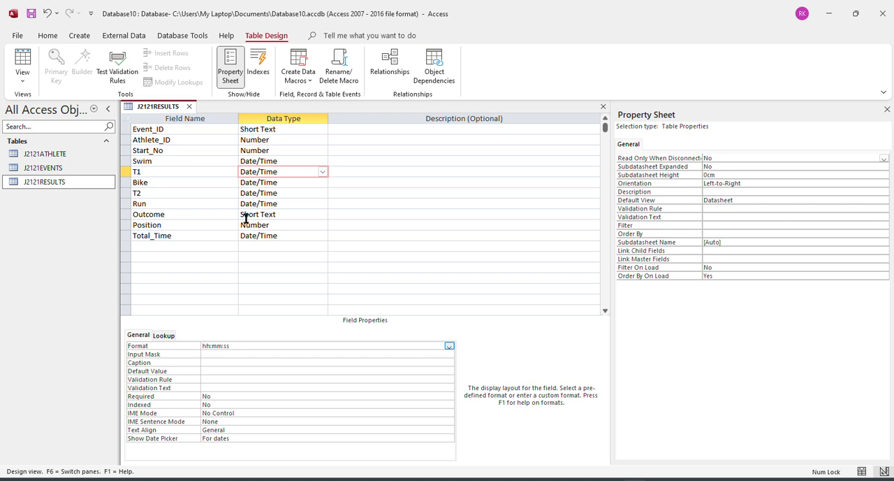
click(291, 188)
click(208, 352)
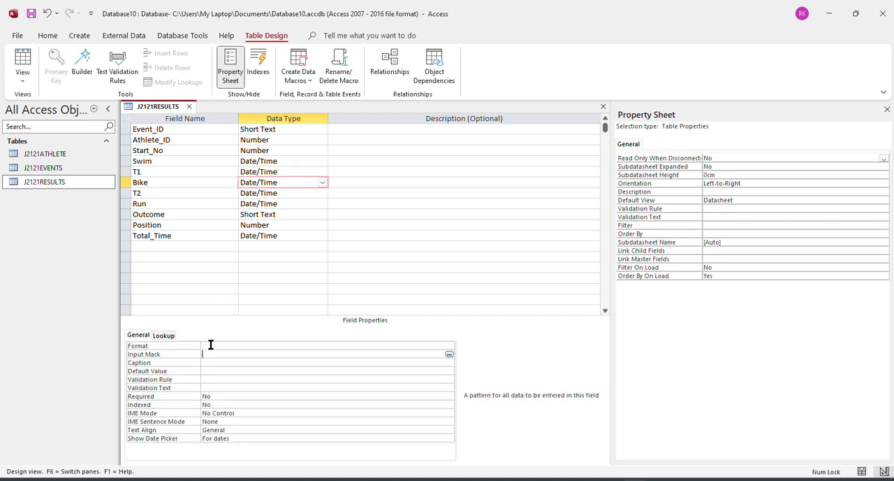
click(213, 346)
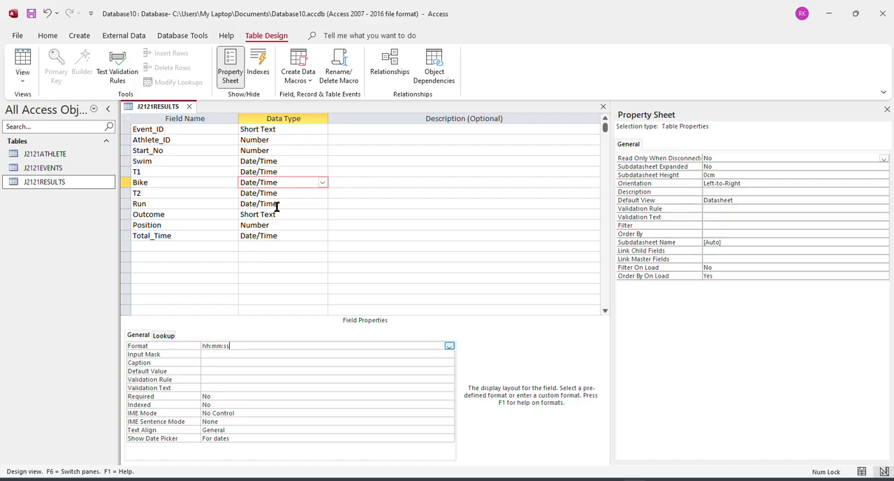
Copy the Bike field's hh:mm:ss format to the T2, Run and Total_Time fields and save the J2121RESULTS table.
drag(243, 343, 184, 343)
key(ctrl+c)
click(301, 192)
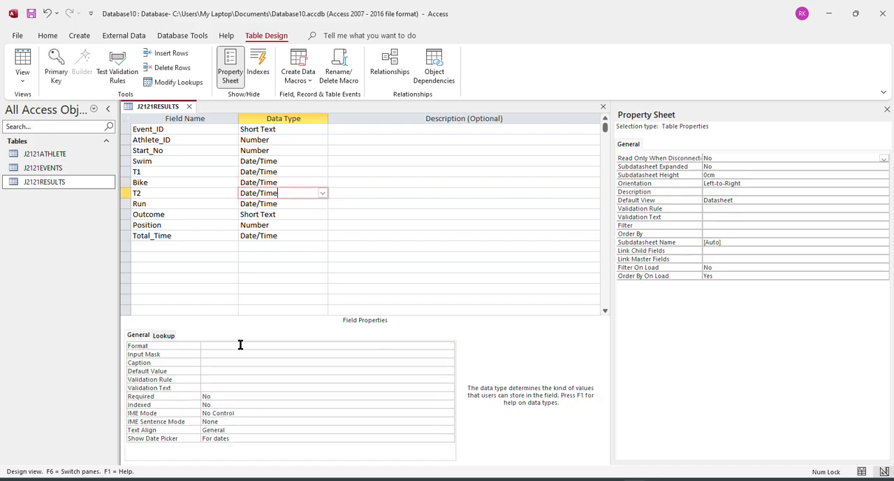
click(240, 344)
key(ctrl+v)
click(288, 204)
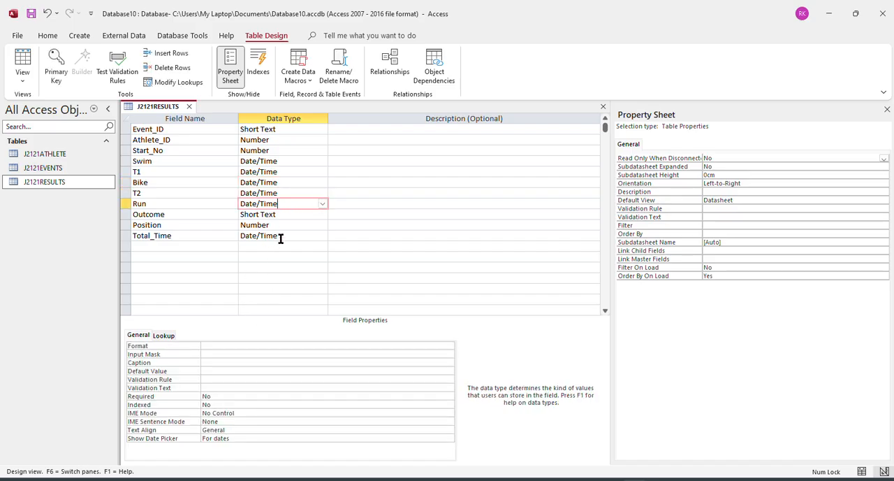
click(237, 346)
key(ctrl+v)
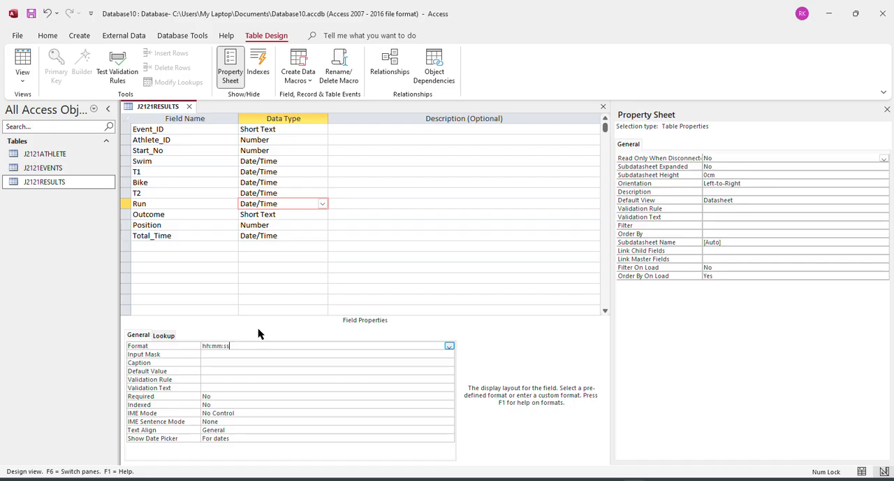
click(285, 236)
click(222, 345)
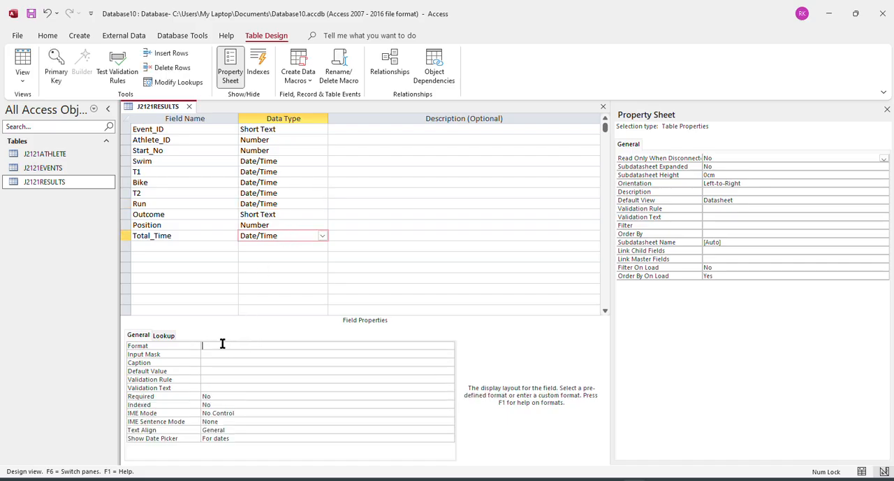
key(ctrl+v)
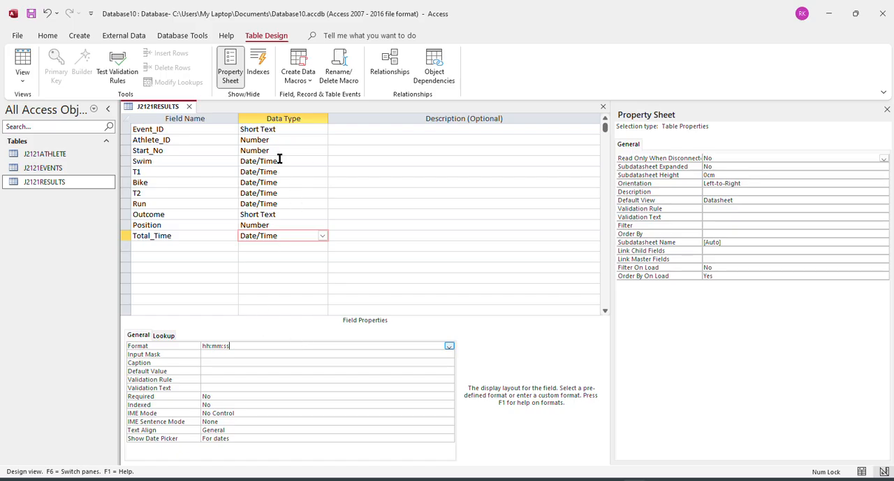
right_click(175, 109)
click(176, 118)
Switch to the question paper in the browser and review the Task 3 field tables for J2121ATHLETE and J2121EVENTS.
key(alt+Tab)
scroll(458, 357, down, 3)
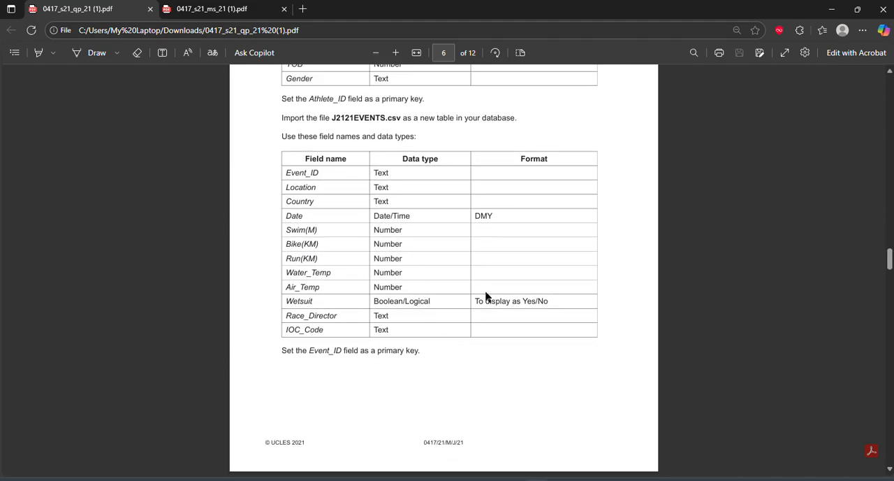
scroll(432, 300, up, 8)
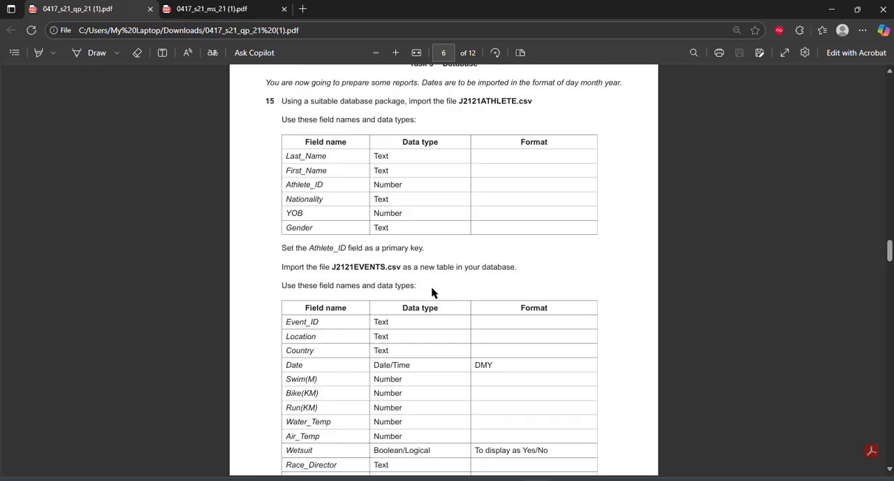
scroll(558, 392, down, 5)
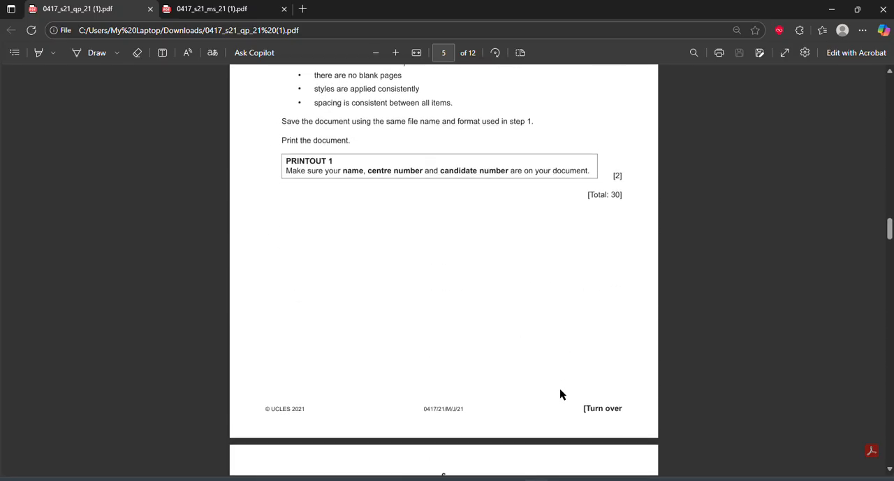
Return to Access, close the J2121RESULTS design, and inspect the table's records in Datasheet View before closing it.
key(alt+Tab)
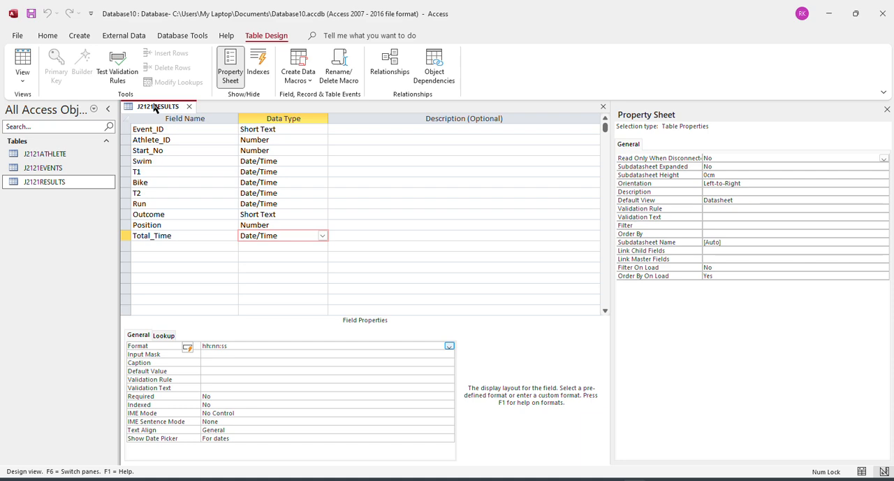
click(189, 106)
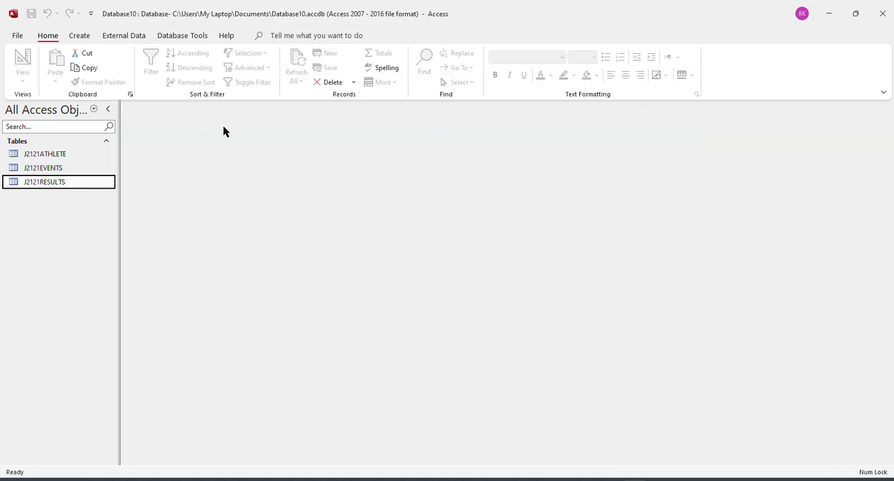
double_click(53, 183)
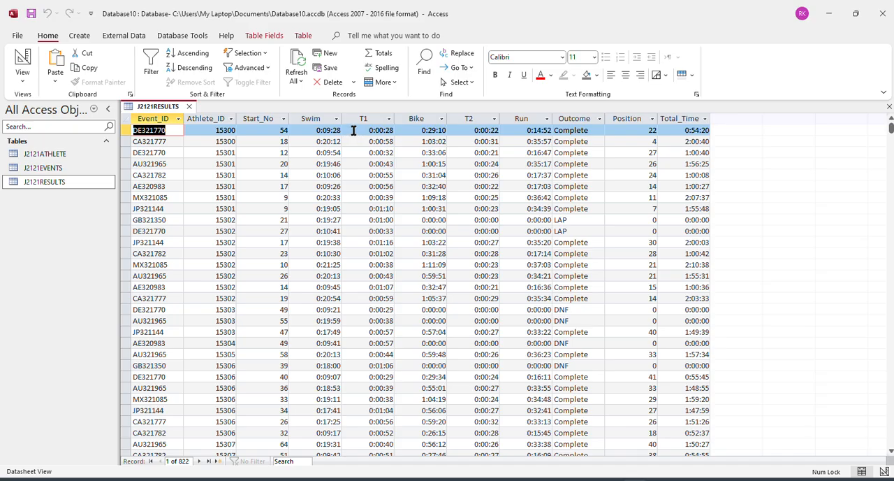
click(188, 106)
Add the J2121ATHLETE, J2121EVENTS and J2121RESULTS tables to the Relationships layout and enlarge each to show all its fields.
click(182, 35)
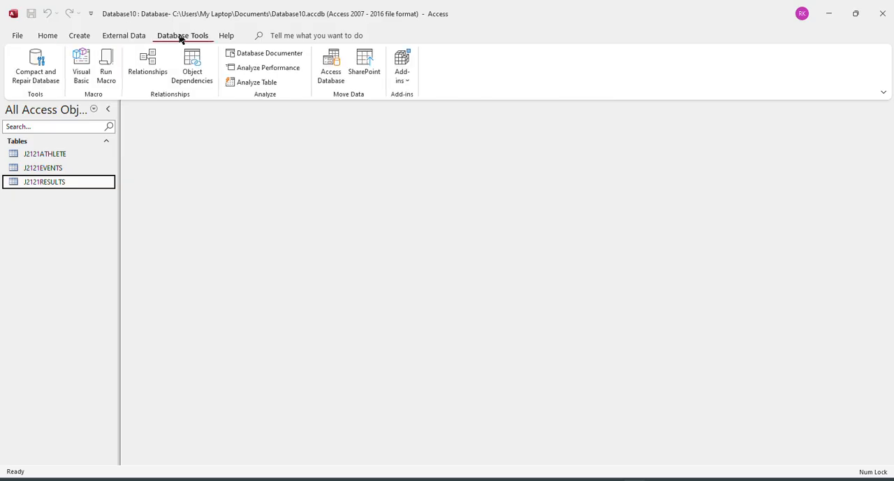
click(149, 74)
double_click(788, 177)
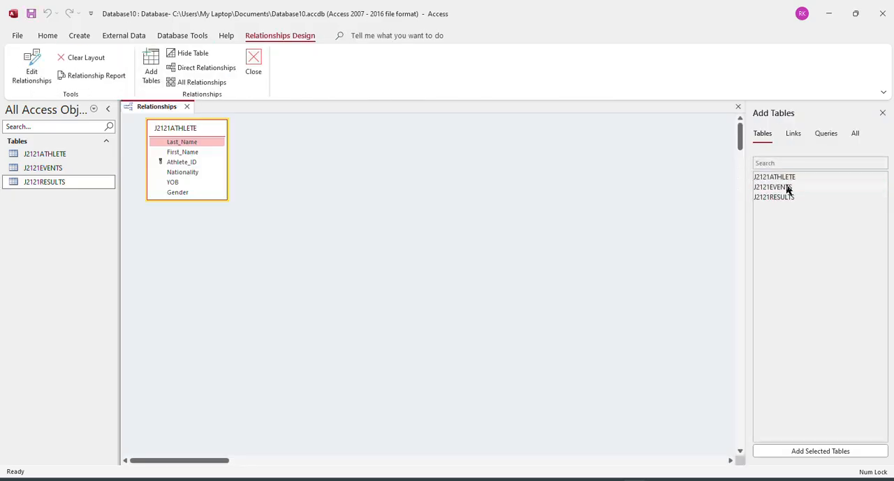
double_click(788, 188)
double_click(784, 198)
drag(398, 201, 399, 261)
drag(303, 200, 303, 275)
drag(189, 200, 189, 283)
Consult question 16 in the question paper and create the relationship linking Athlete_ID in J2121ATHLETE to Athlete_ID in J2121RESULTS.
click(542, 480)
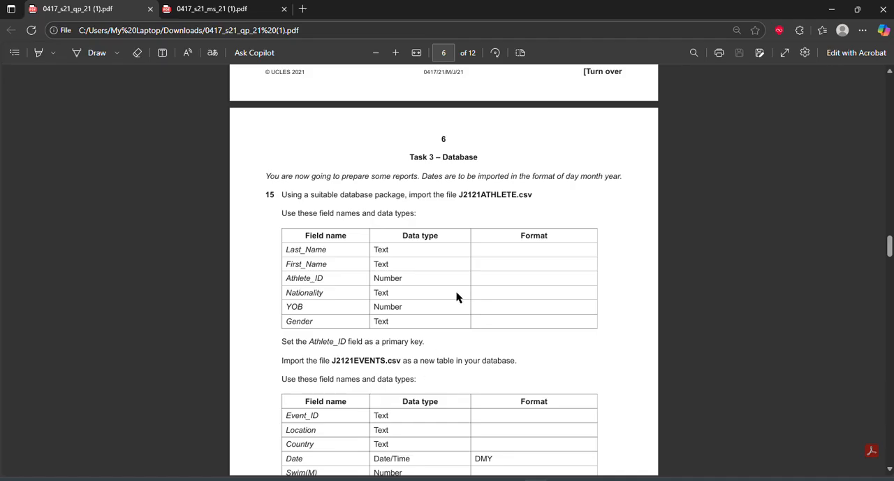
scroll(457, 297, down, 10)
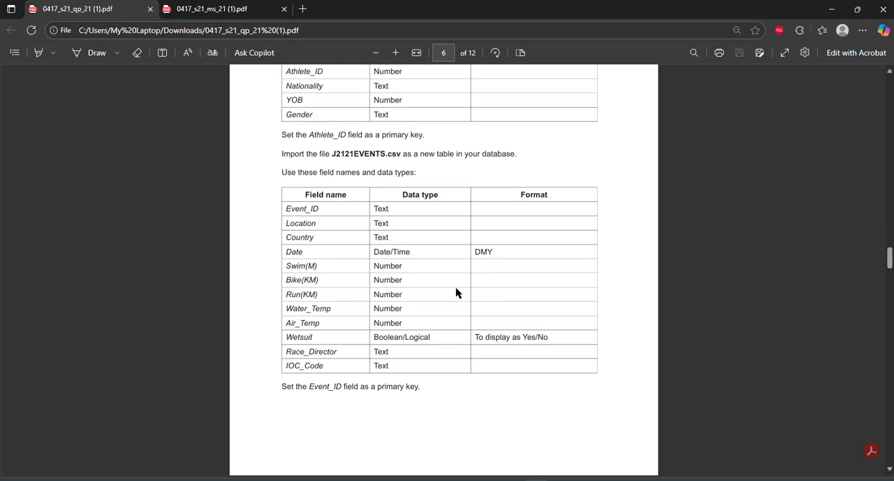
scroll(457, 282, down, 3)
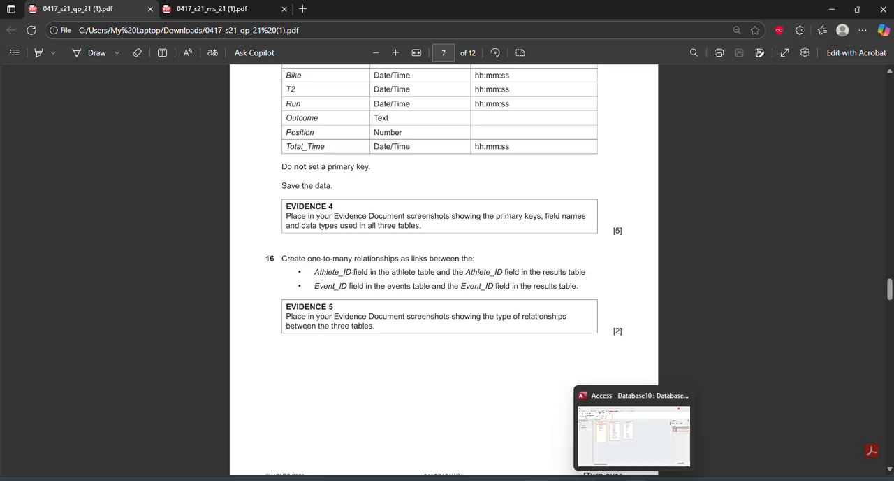
click(633, 479)
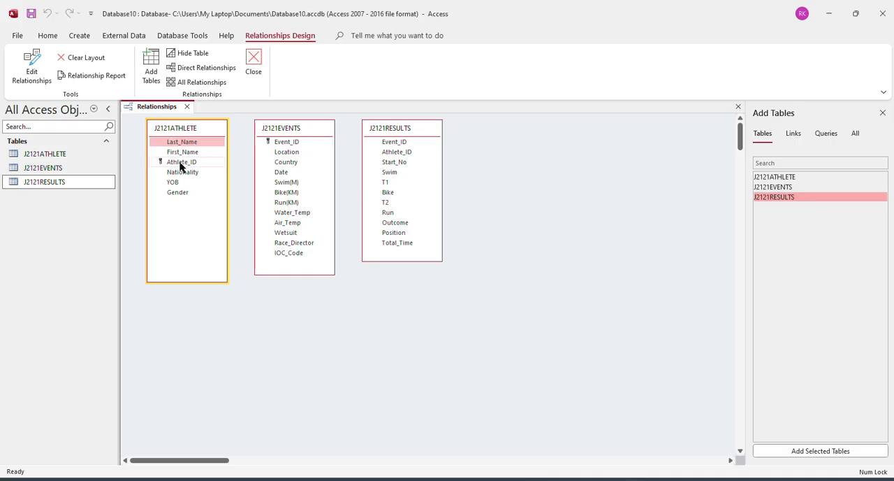
drag(180, 166, 207, 162)
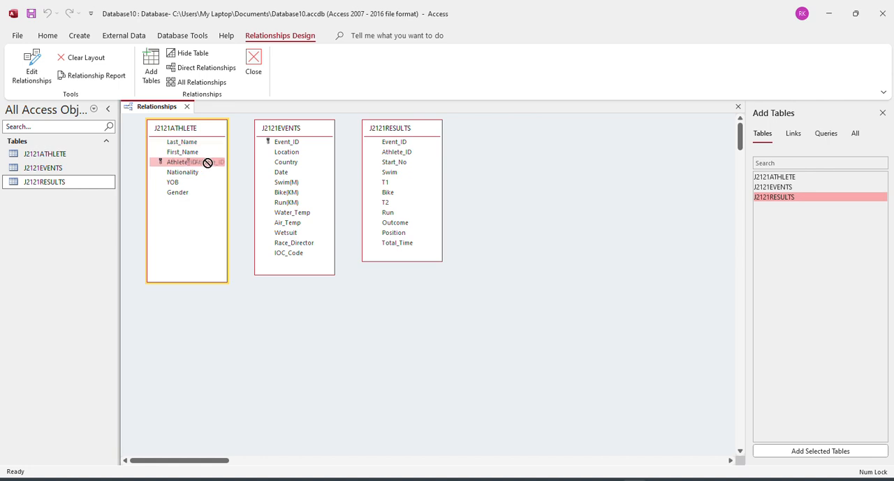
drag(208, 162, 398, 153)
click(561, 479)
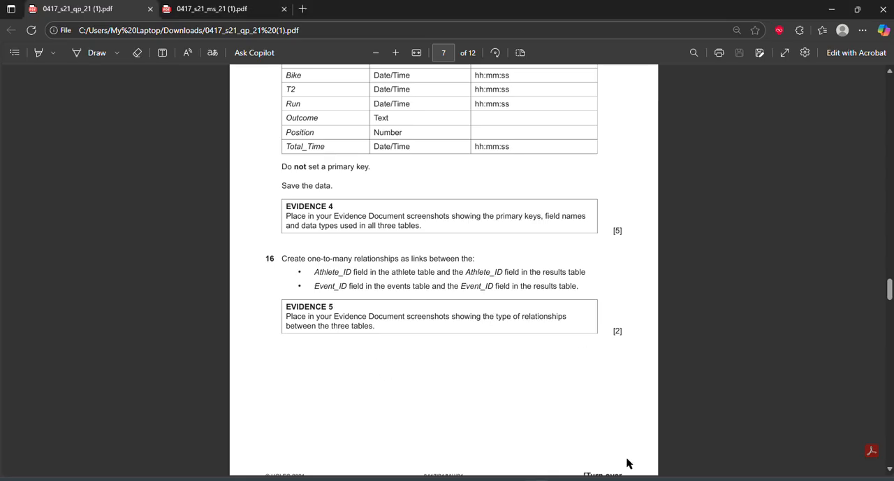
click(636, 479)
click(521, 138)
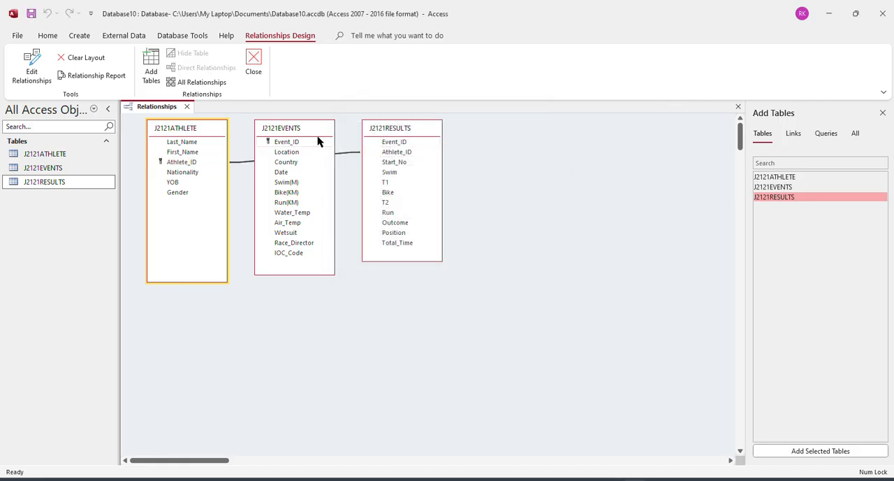
Move J2121EVENTS to the other side of J2121RESULTS and create the relationship linking their Event_ID fields.
drag(311, 133, 559, 130)
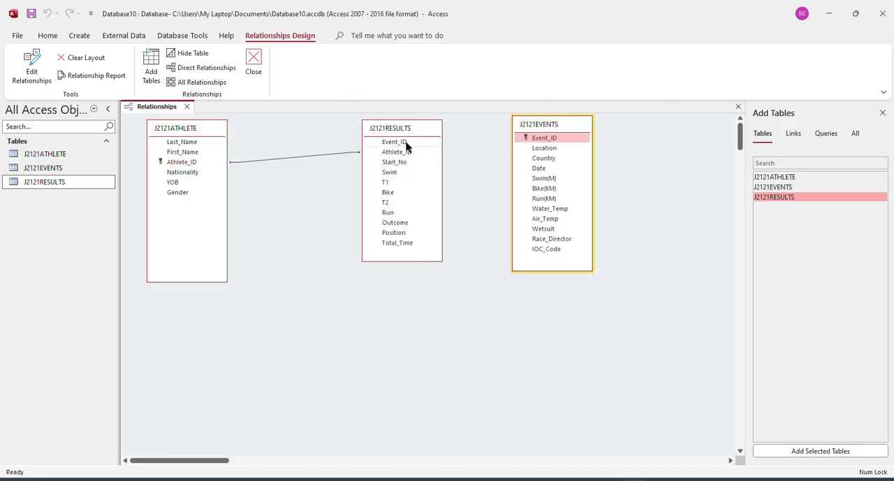
drag(408, 143, 552, 139)
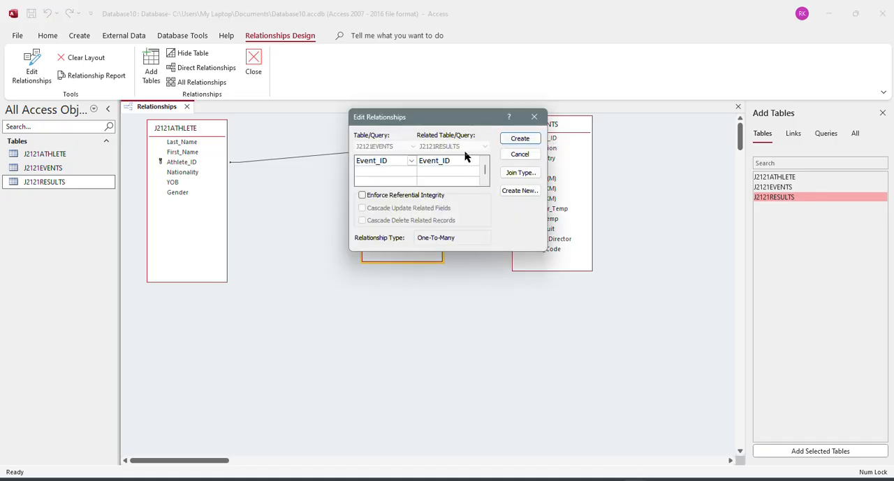
click(517, 138)
Open the Athlete_ID relationship between J2121ATHLETE and J2121RESULTS and check its relationship type.
click(264, 162)
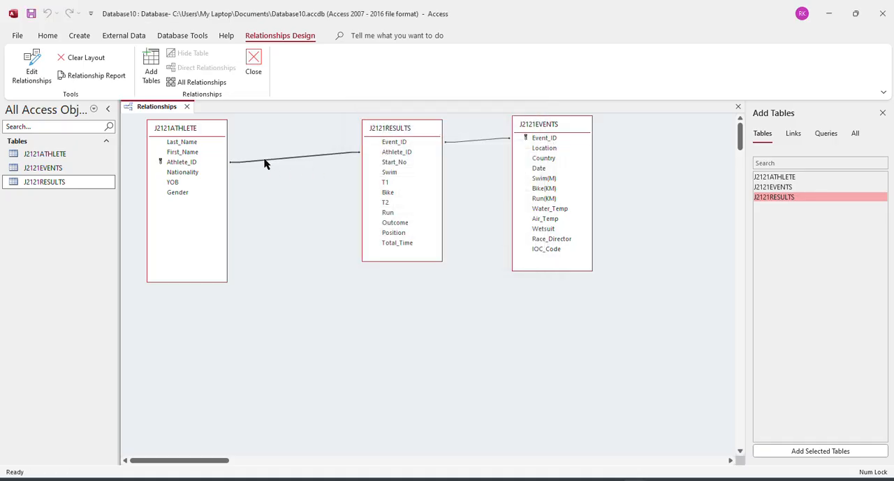
right_click(265, 161)
key(Escape)
double_click(283, 158)
drag(400, 115, 213, 216)
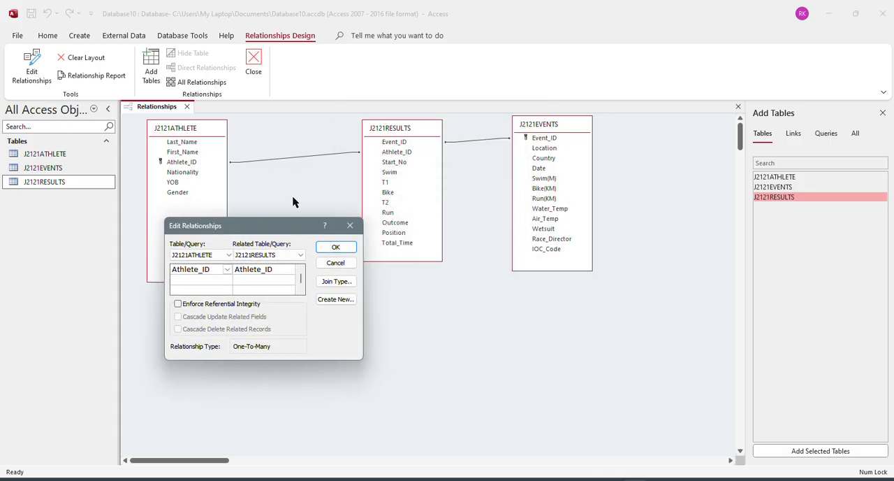
click(327, 248)
Check the relationship type of the Event_ID link between J2121EVENTS and J2121RESULTS, and close the Relationships layout, saving its changes.
click(484, 144)
click(483, 141)
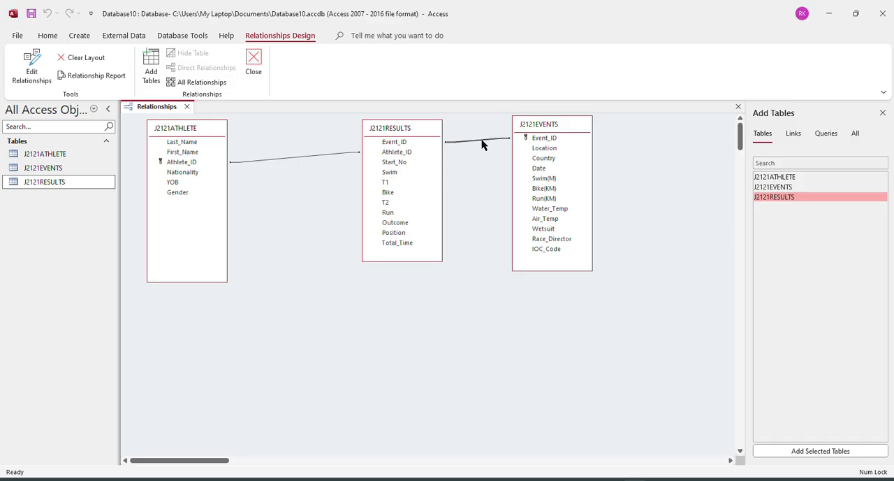
right_click(483, 143)
click(523, 148)
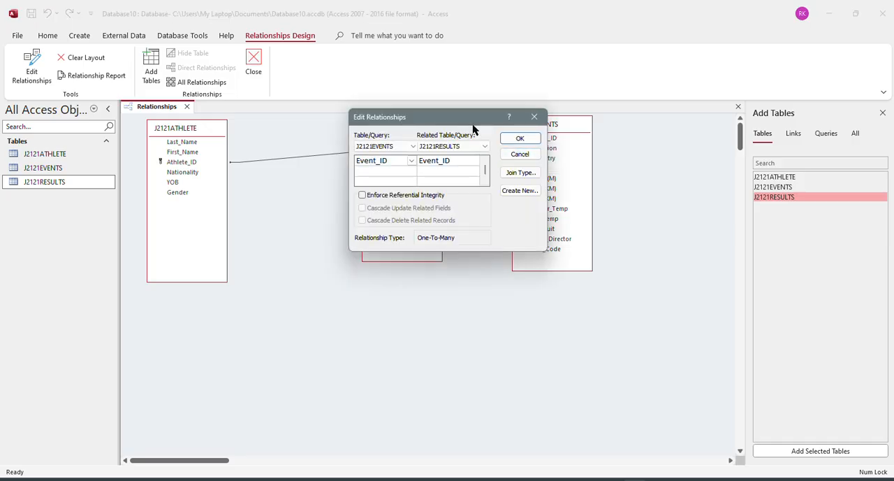
drag(473, 125, 516, 266)
click(561, 276)
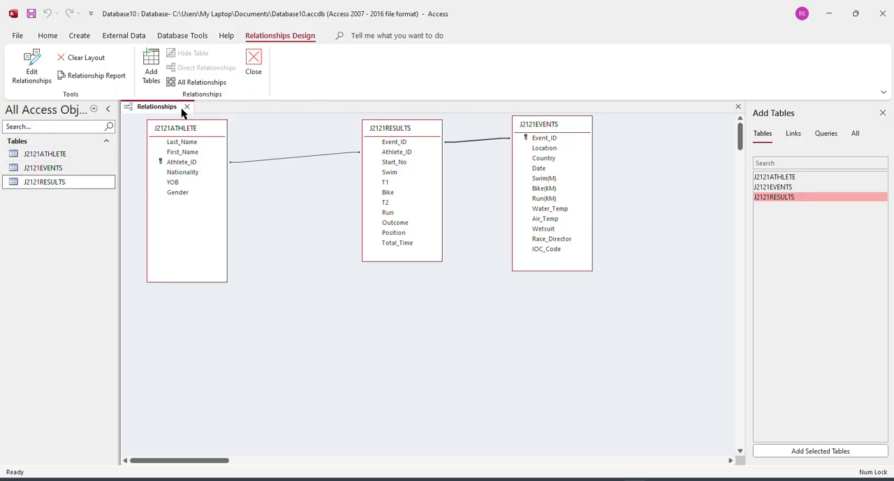
click(256, 67)
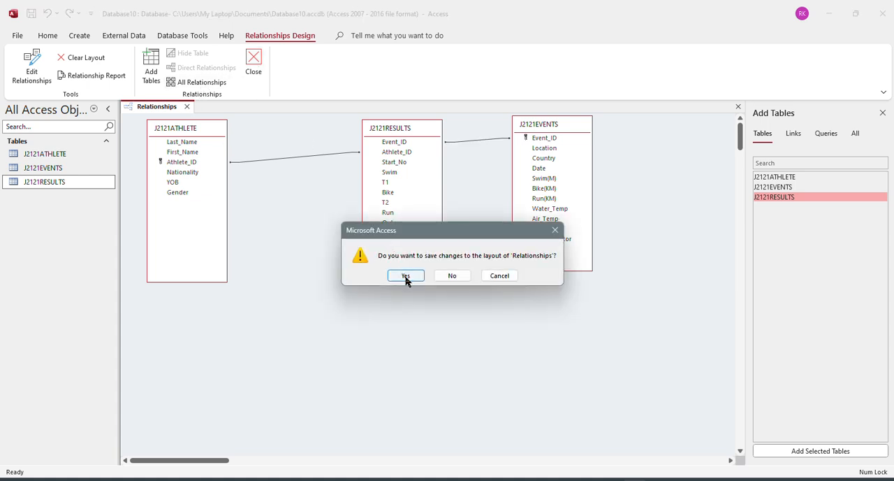
click(406, 277)
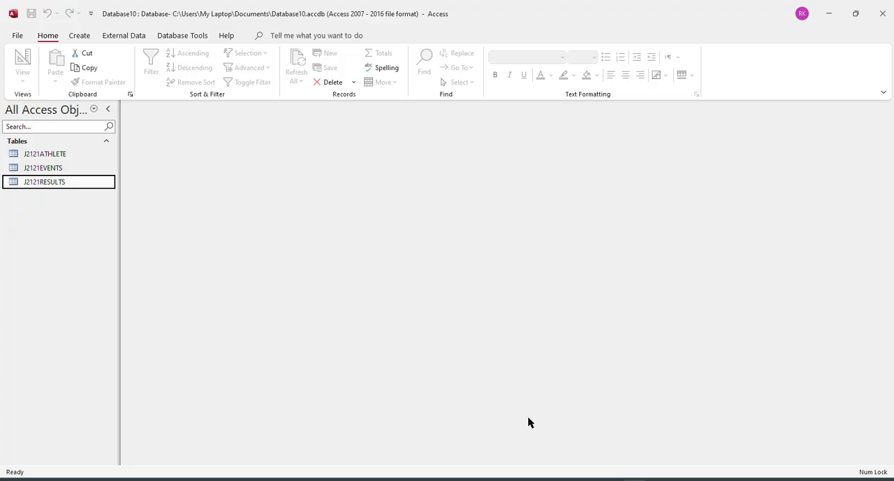
Switch to the question paper in the browser and review questions 17 and 18 on adding and amending records.
key(alt+Tab)
scroll(413, 348, down, 5)
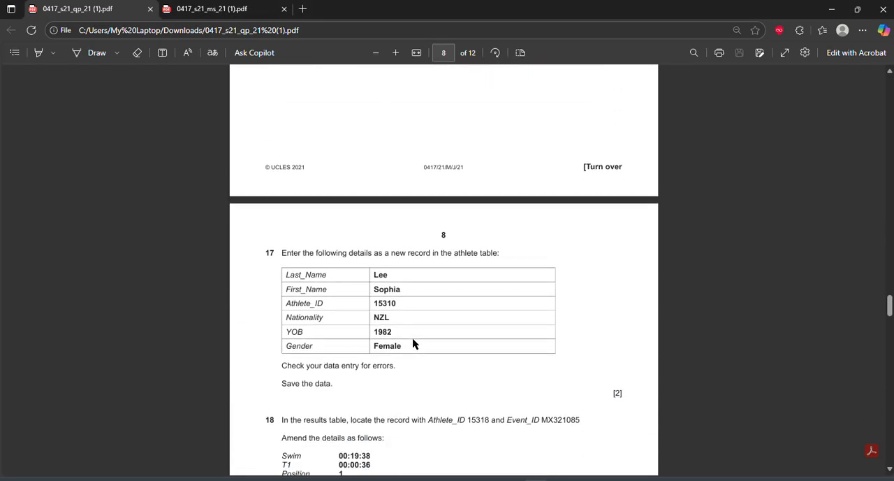
scroll(413, 343, down, 2)
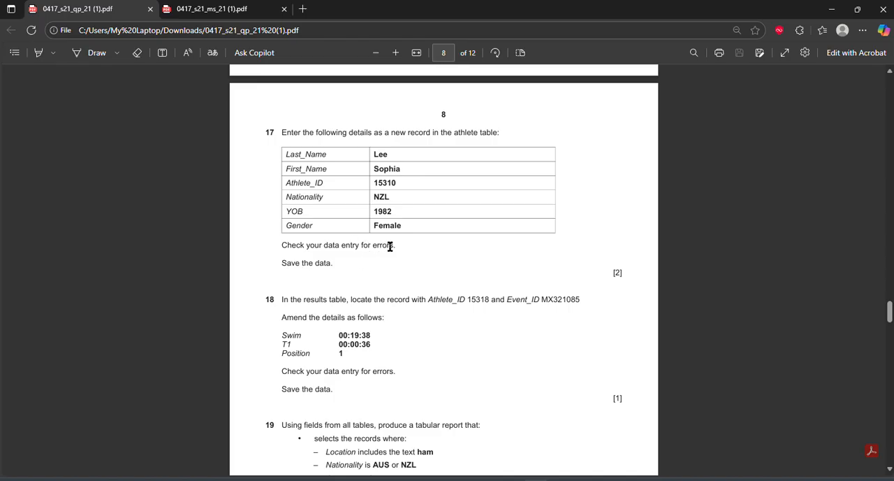
scroll(341, 354, down, 1)
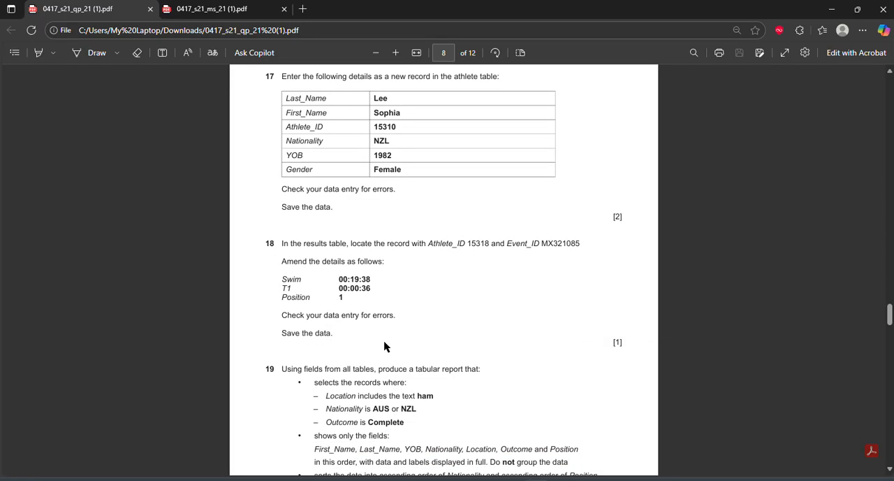
Return to Access and open the J2121EVENTS and J2121RESULTS tables in Datasheet View.
key(alt+Tab)
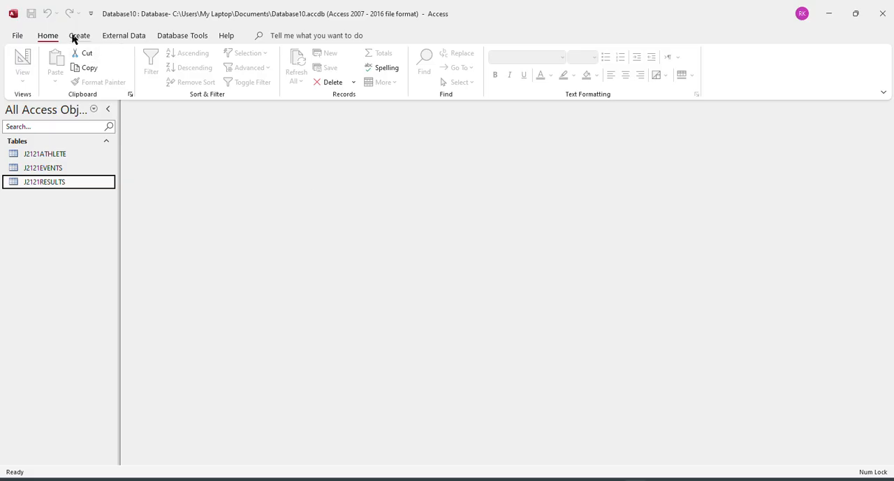
double_click(51, 167)
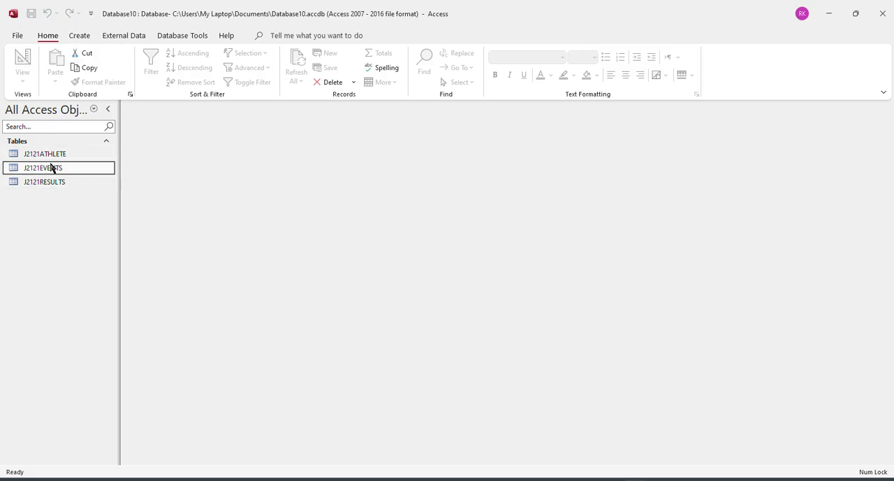
click(53, 184)
double_click(53, 183)
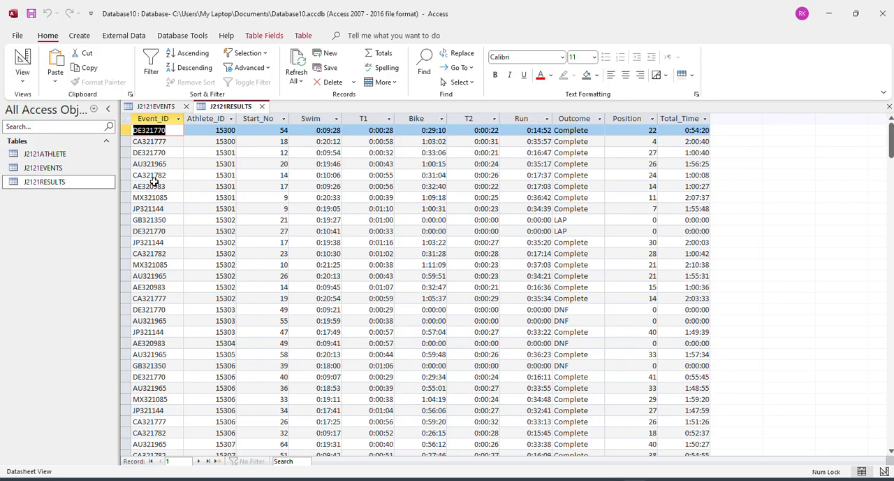
Try Find on the Athlete_ID field of J2121RESULTS with DE321770, and close the search and both open tables.
click(428, 59)
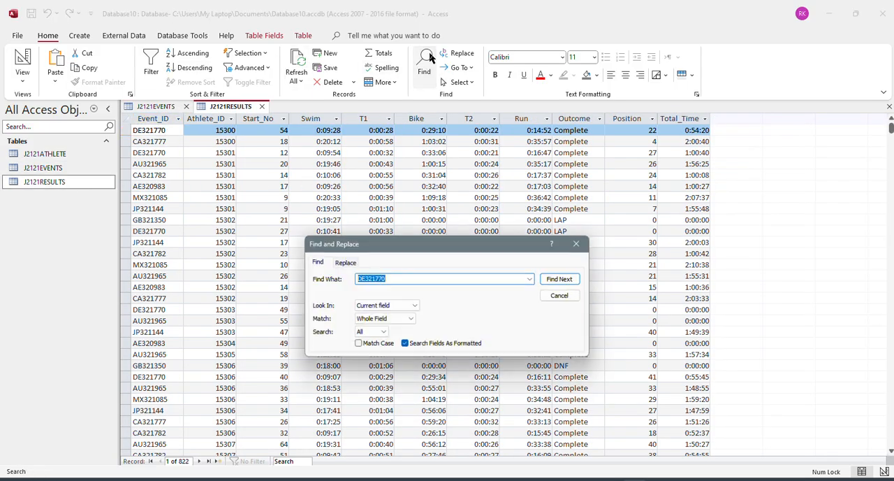
click(197, 119)
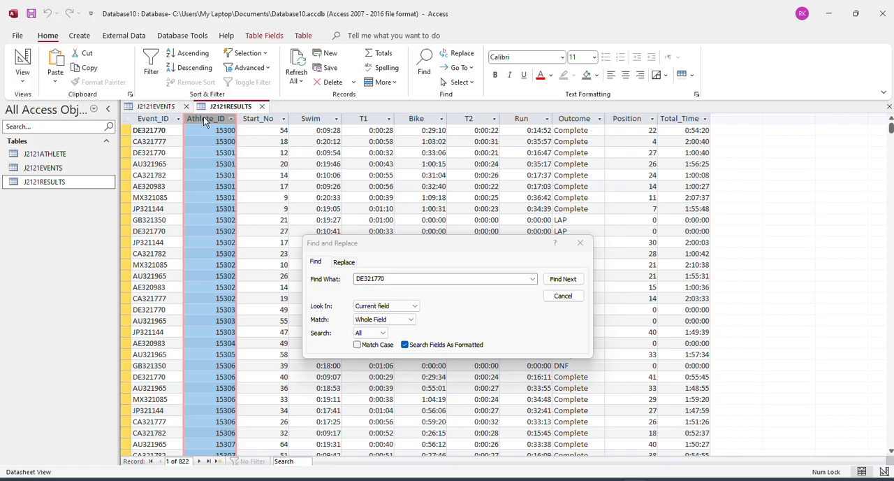
drag(385, 278, 349, 283)
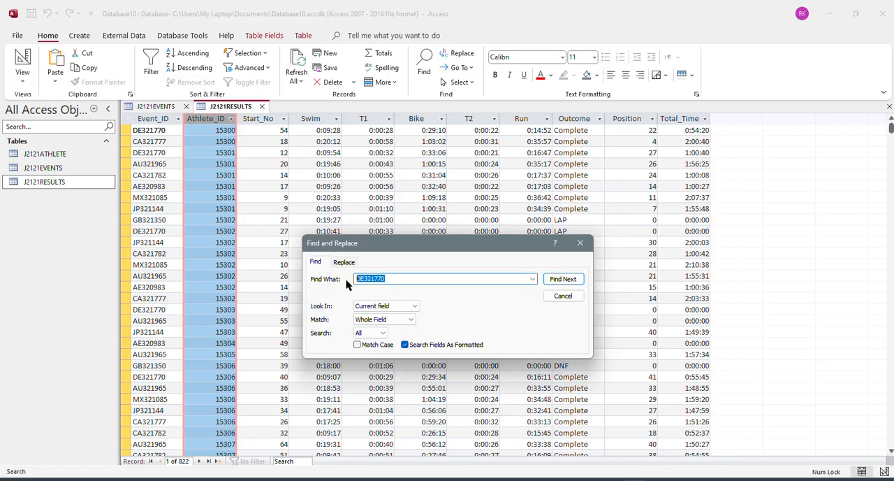
click(557, 280)
click(454, 277)
click(580, 243)
click(260, 107)
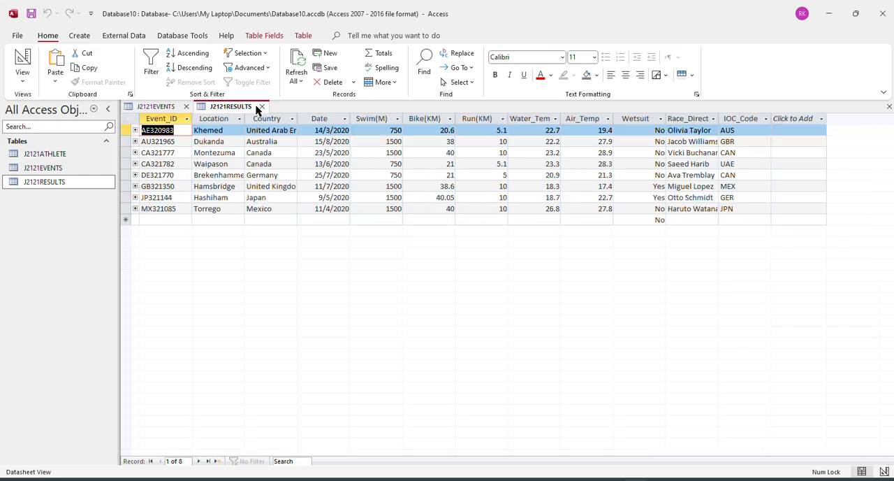
click(186, 107)
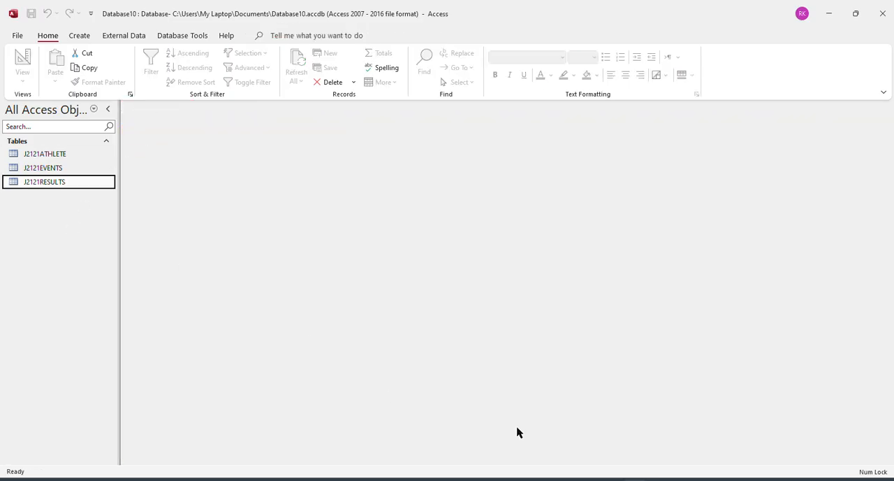
Switch to the question paper in the browser and review the report requirements in questions 19 and 20.
key(alt+Tab)
scroll(391, 353, down, 3)
scroll(393, 358, down, 2)
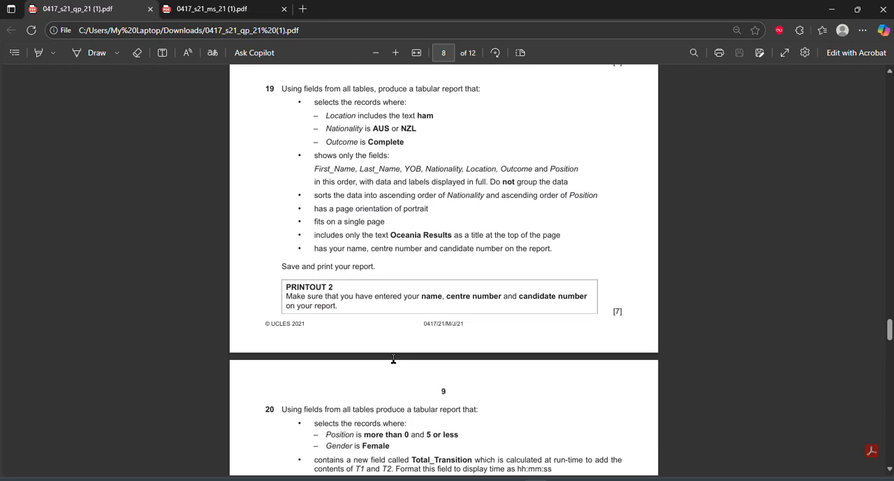
scroll(394, 358, down, 2)
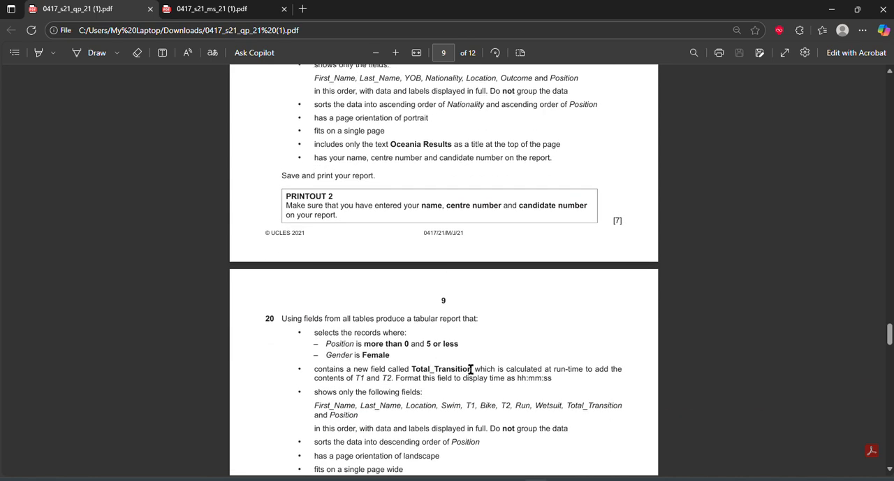
Switch to Access, create a query in Design View with the J2121ATHLETE, J2121EVENTS and J2121RESULTS tables, and remove the duplicate J2121RESULTS.
scroll(471, 369, up, 2)
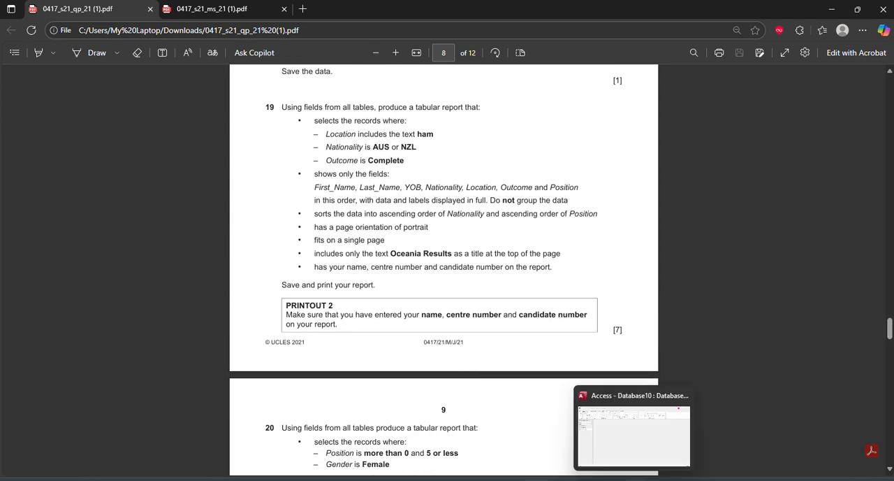
click(615, 412)
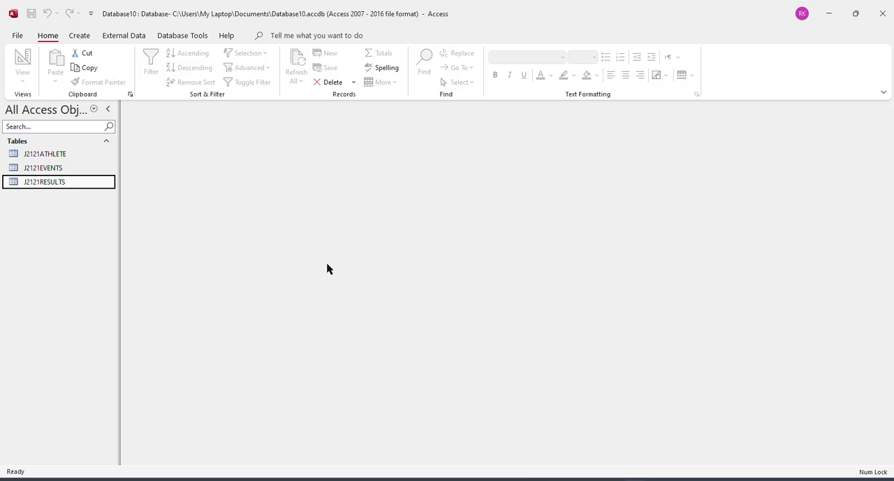
click(91, 34)
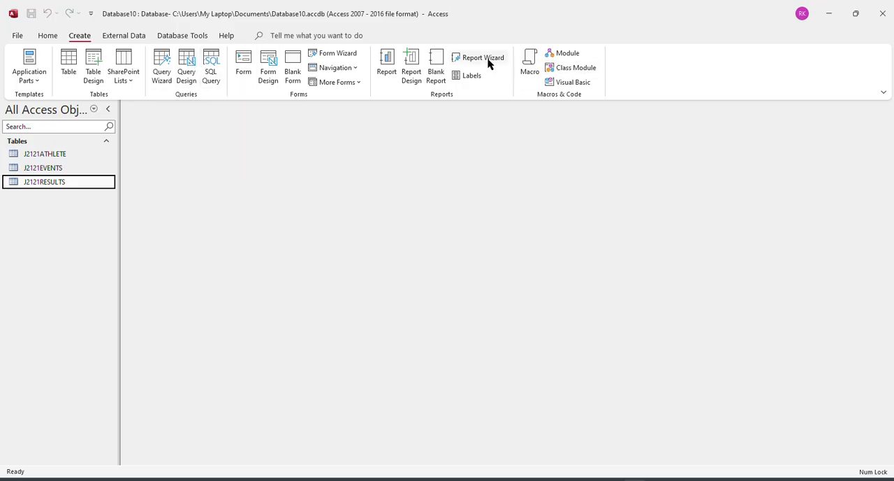
click(187, 70)
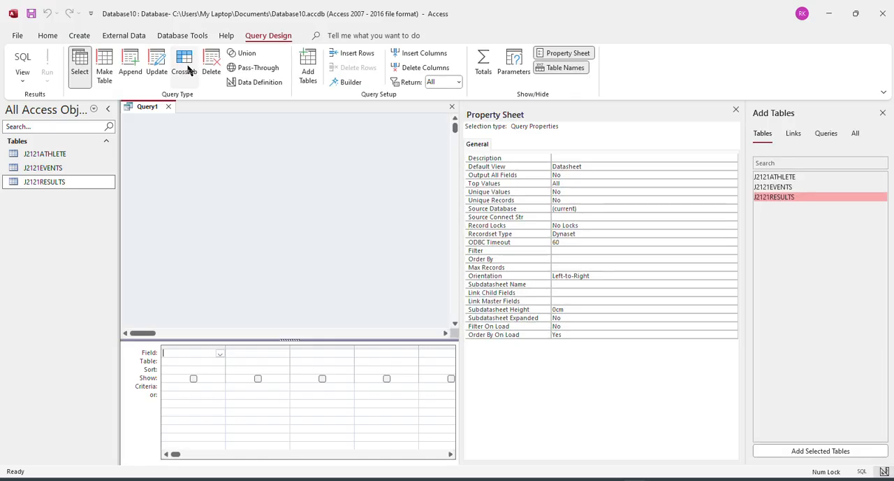
double_click(783, 178)
double_click(779, 187)
click(780, 198)
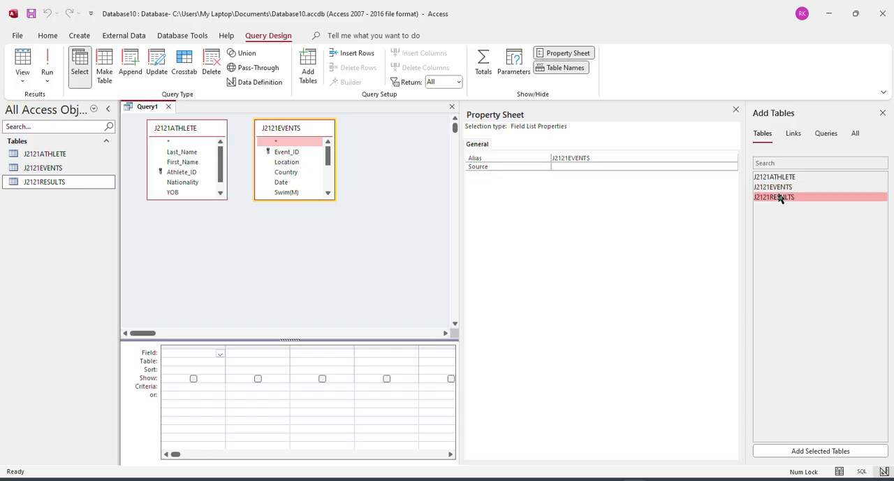
double_click(780, 198)
double_click(781, 198)
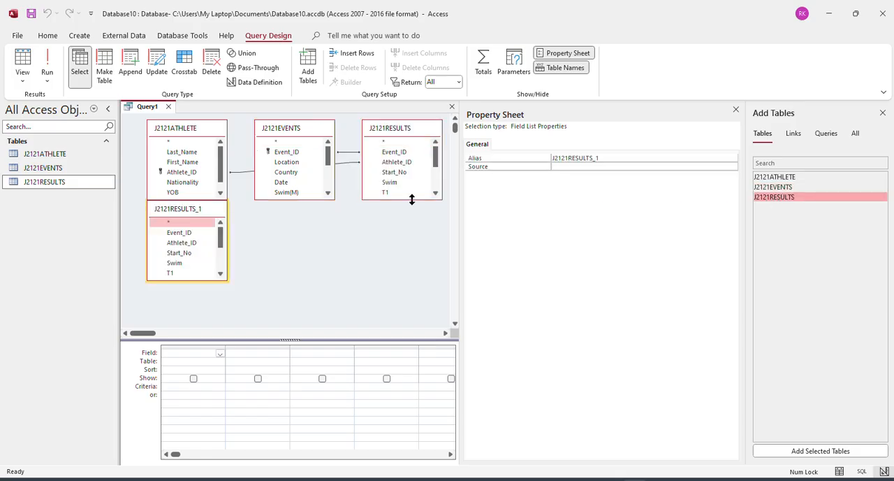
click(177, 208)
key(Delete)
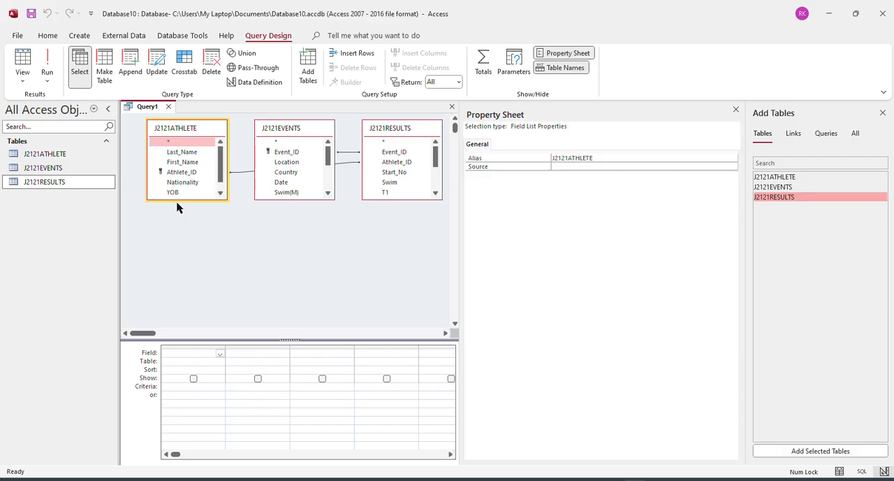
Enlarge the three table field lists in the query design to show all their fields, and close the Property Sheet.
drag(180, 198, 176, 270)
drag(308, 199, 308, 264)
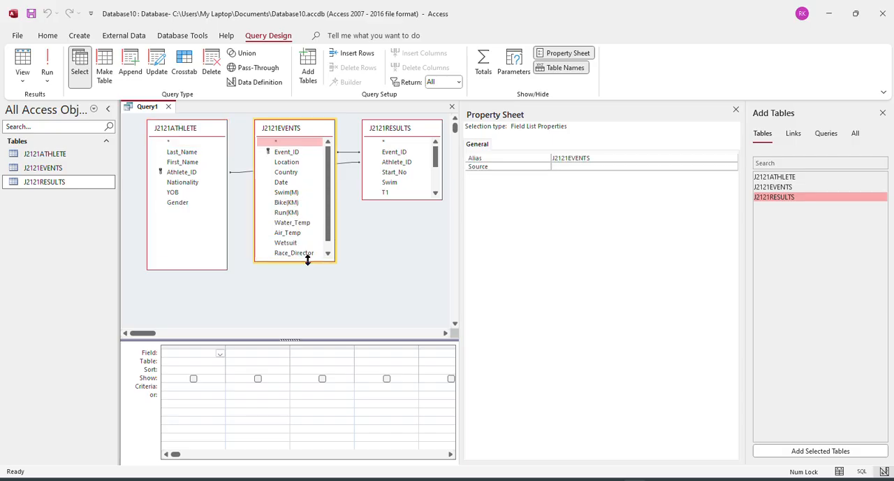
drag(420, 200, 417, 275)
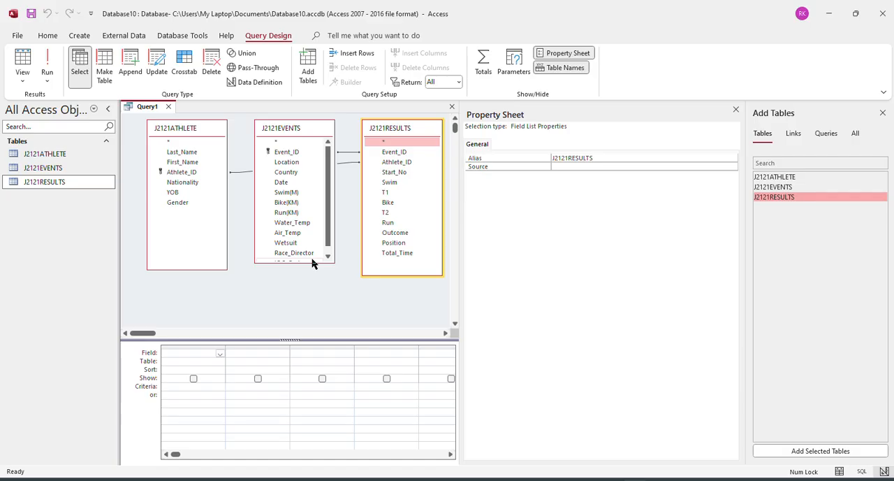
click(313, 260)
click(312, 269)
drag(311, 264, 305, 315)
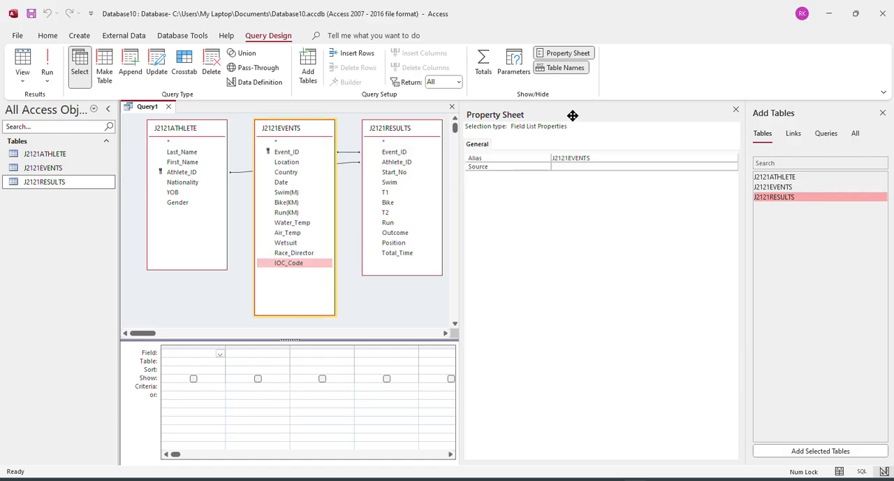
click(737, 110)
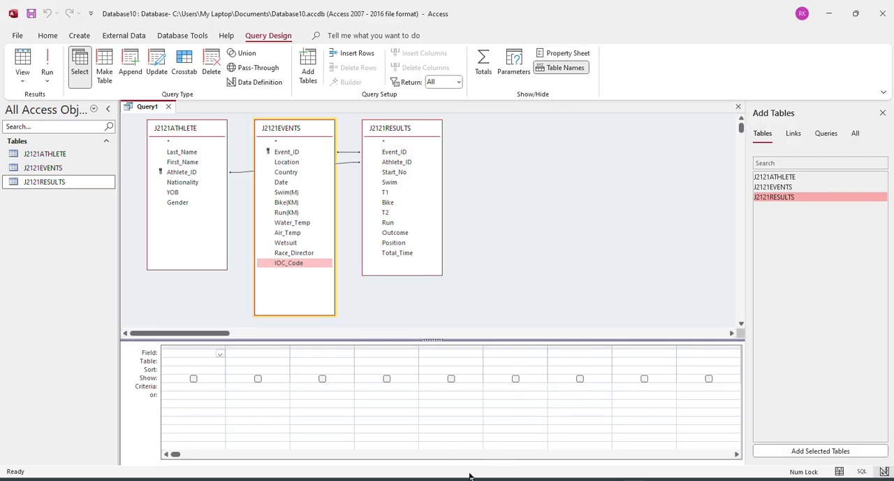
Check the fields required by question 19 and add First_Name, Last_Name, YOB, Nationality and Location to the query in that order.
mouse_move(470, 478)
click(534, 433)
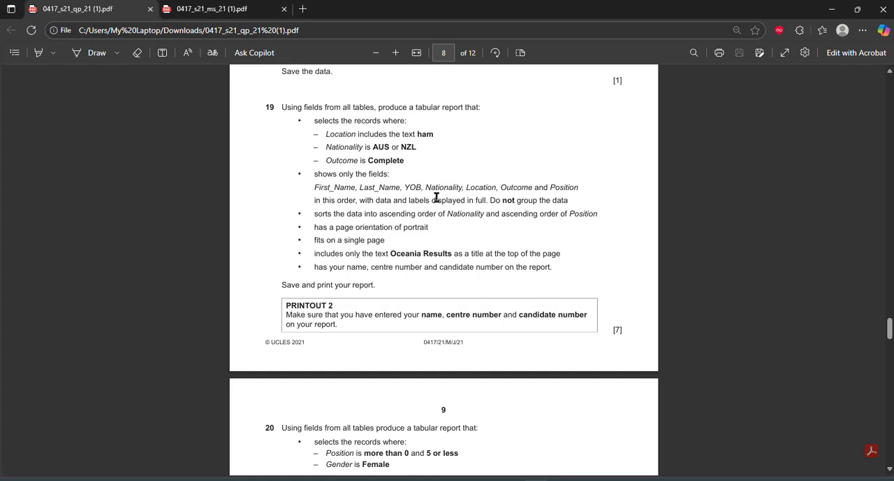
click(629, 475)
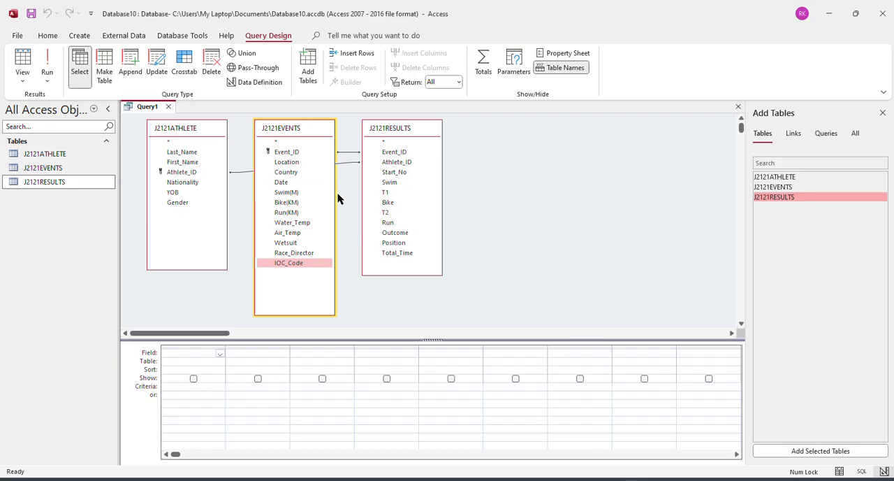
double_click(182, 163)
double_click(181, 152)
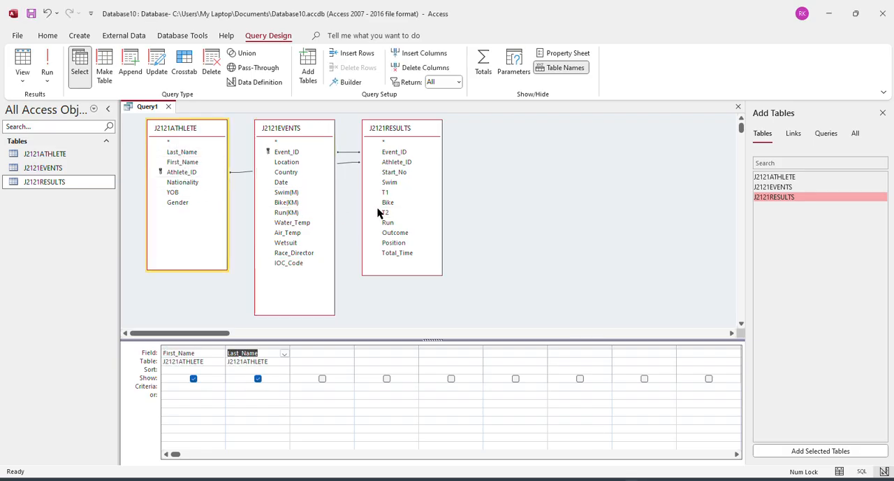
double_click(174, 194)
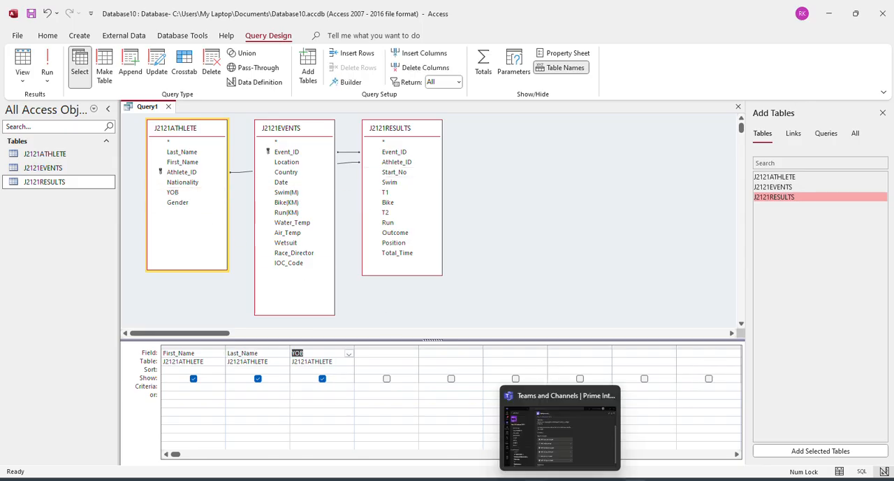
click(587, 426)
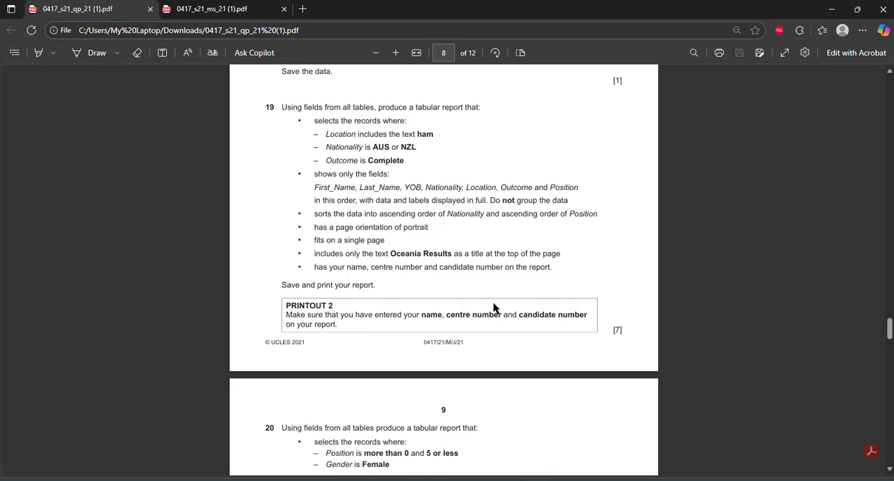
click(615, 470)
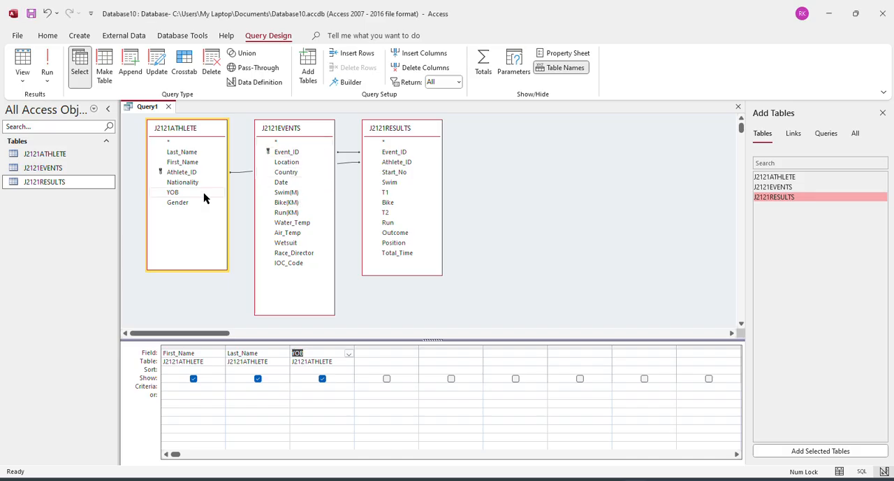
double_click(186, 183)
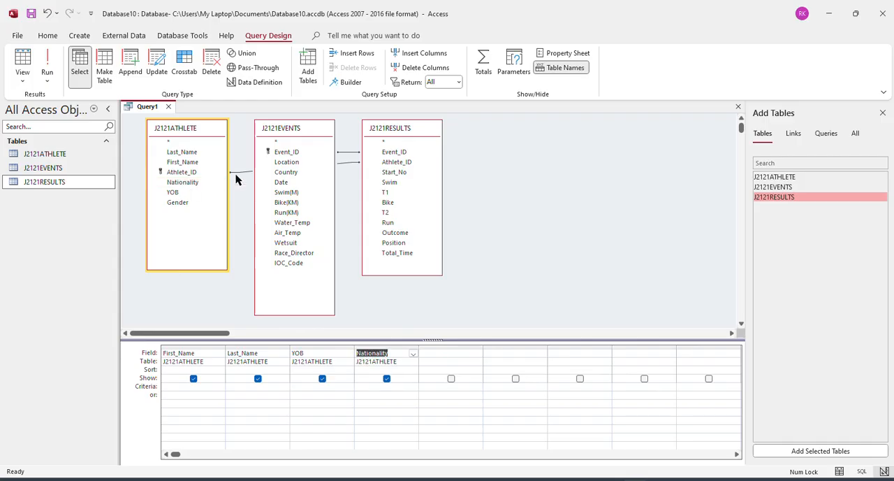
double_click(287, 163)
Switch to the question paper in the browser and copy the calculated field name Total_Transition from question 20.
click(521, 427)
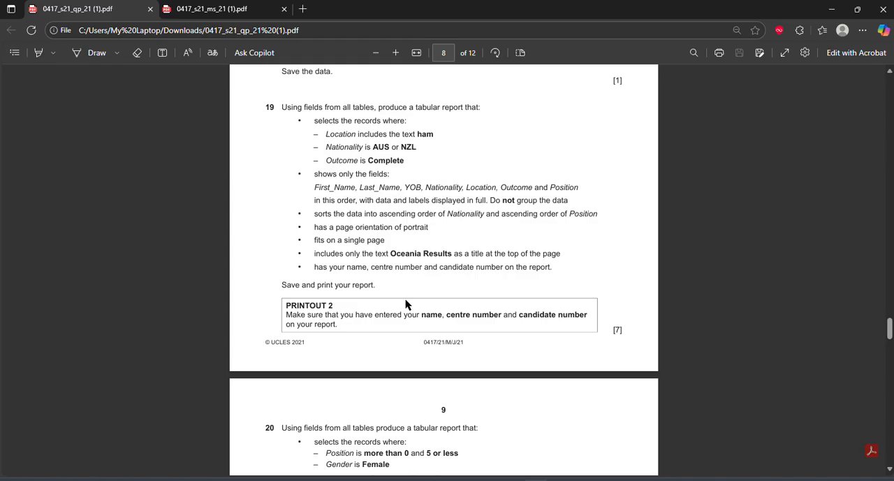
scroll(405, 304, down, 3)
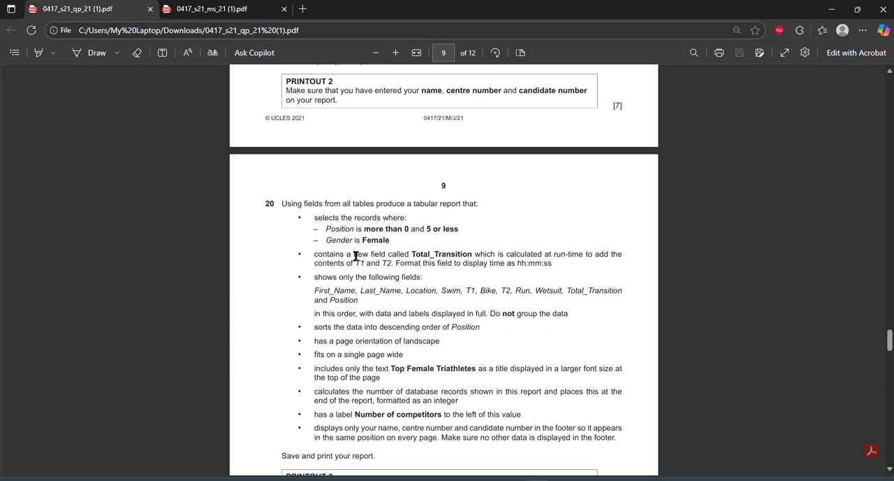
drag(355, 256, 385, 256)
click(394, 255)
drag(412, 254, 472, 255)
right_click(473, 255)
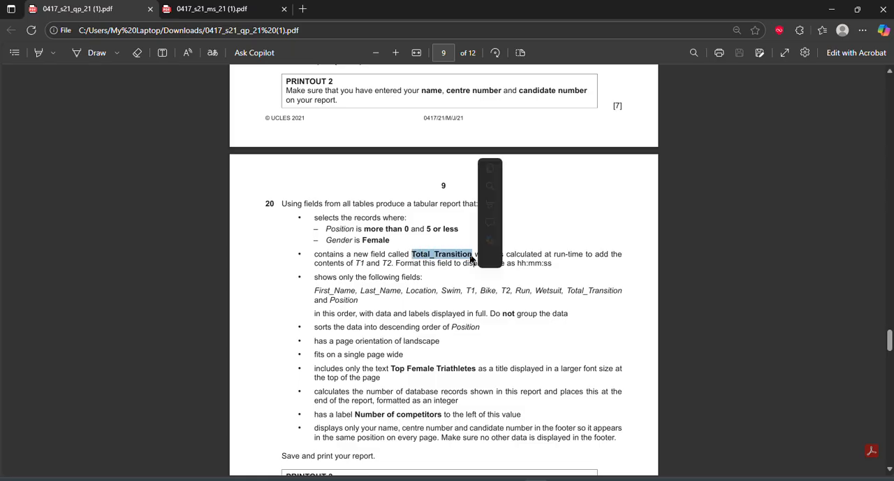
click(443, 222)
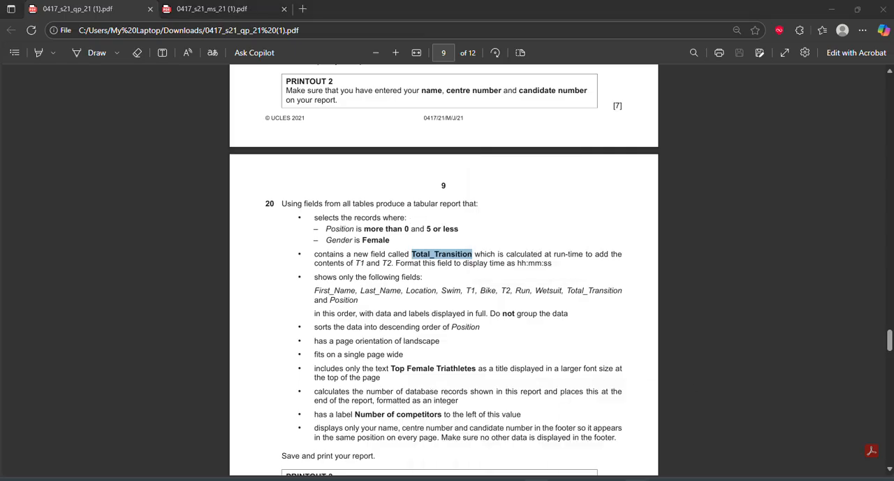
Open Notepad and start a new note with the copied field name followed by a colon, "Total_Transition :".
key(alt+Tab)
click(486, 353)
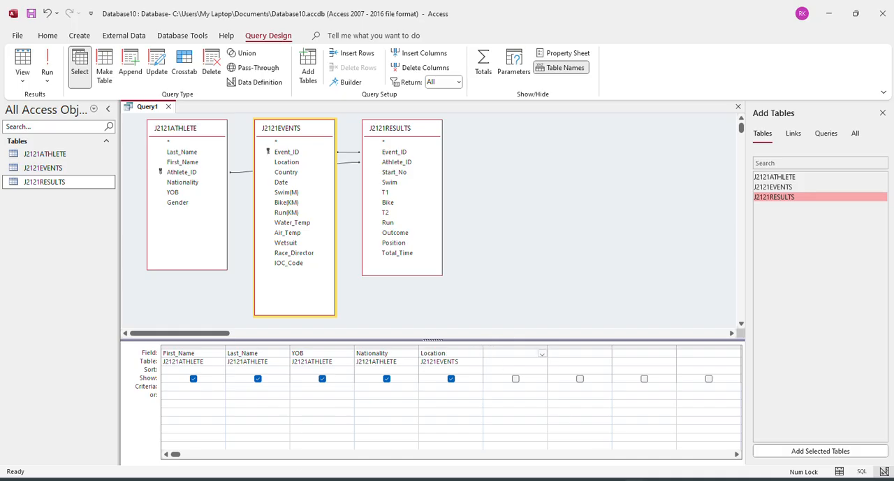
key(super+s)
text(no)
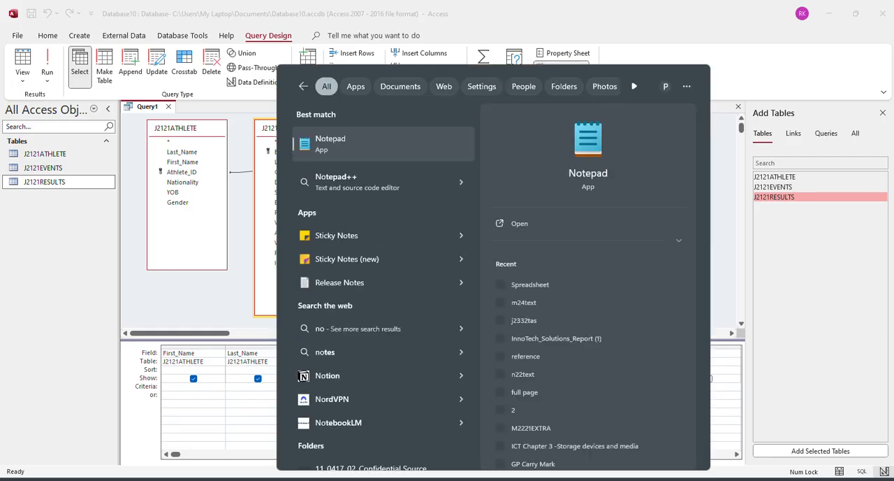
key(Escape)
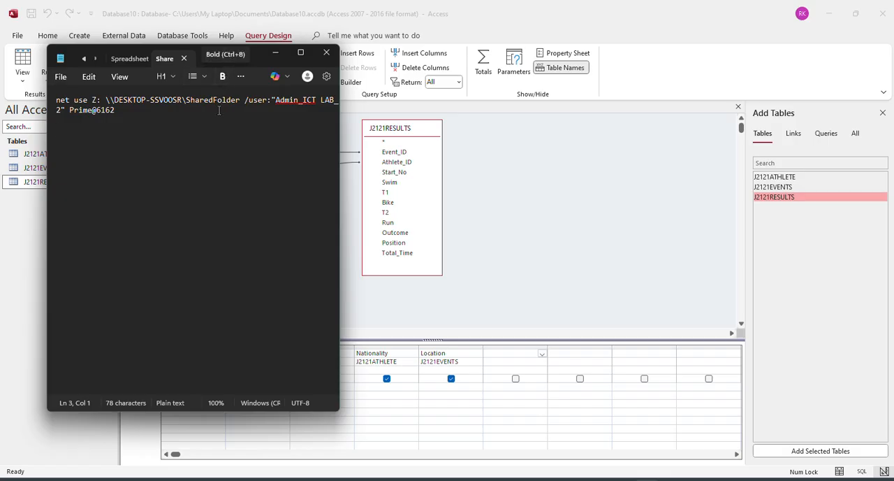
click(231, 59)
key(ctrl+v)
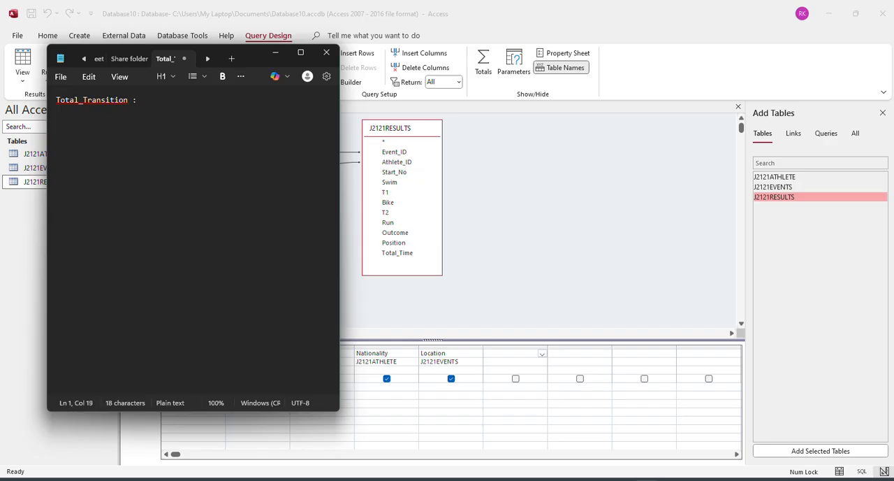
Check the calculation in question 20, complete the Total_Transition expression in Notepad so it adds T1 and T2, and copy it.
key(alt+Tab)
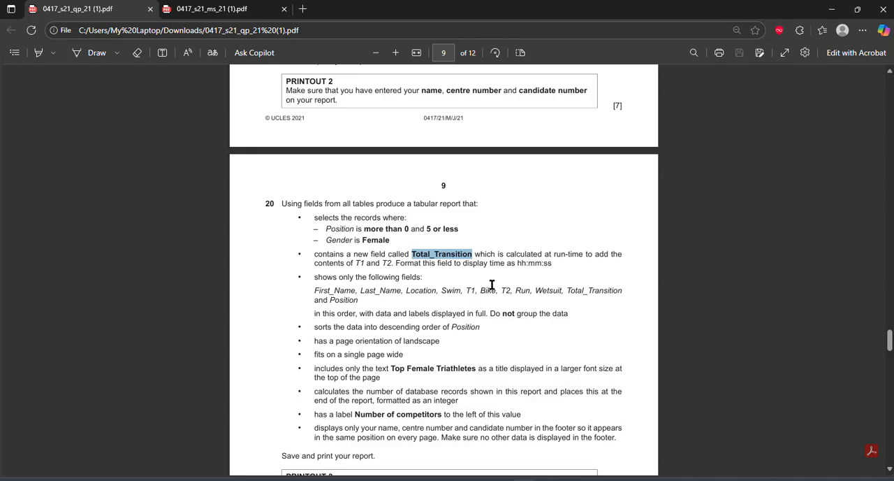
drag(352, 263, 393, 264)
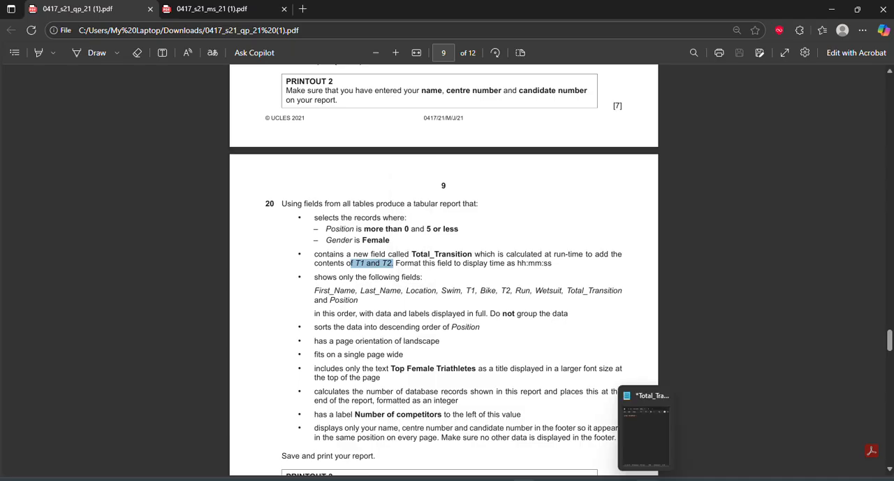
click(644, 479)
click(648, 479)
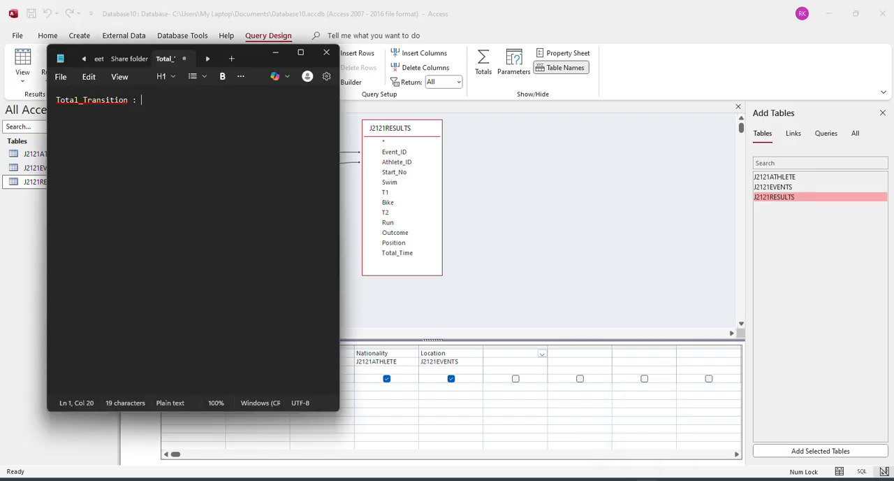
text(T1)
key(BackSpace)
key(BackSpace)
key(BackSpace)
key(BackSpace)
key(BackSpace)
key(BackSpace)
key(ctrl+a)
Paste the Total_Transition expression into the empty query column after Location and run the query.
click(518, 353)
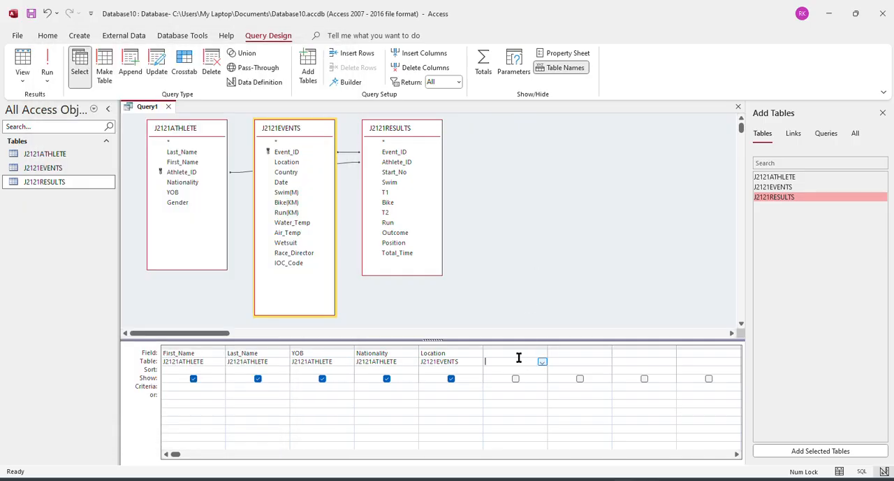
key(ctrl+v)
key(Tab)
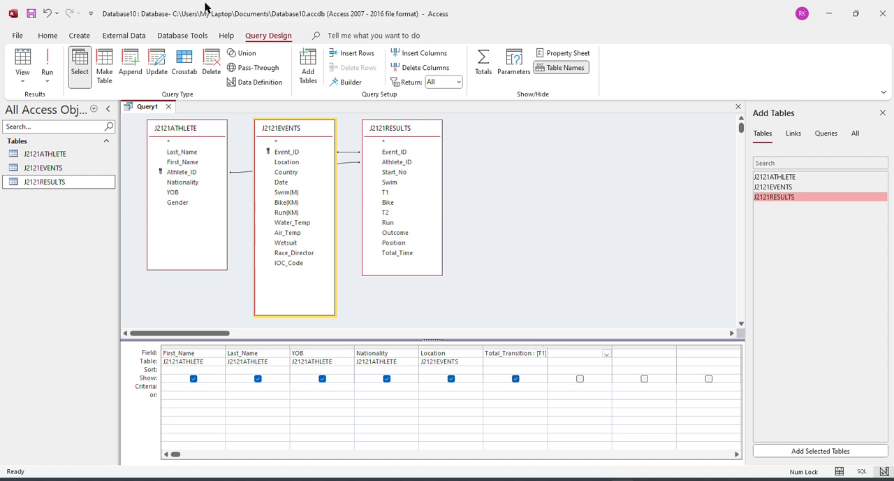
click(46, 66)
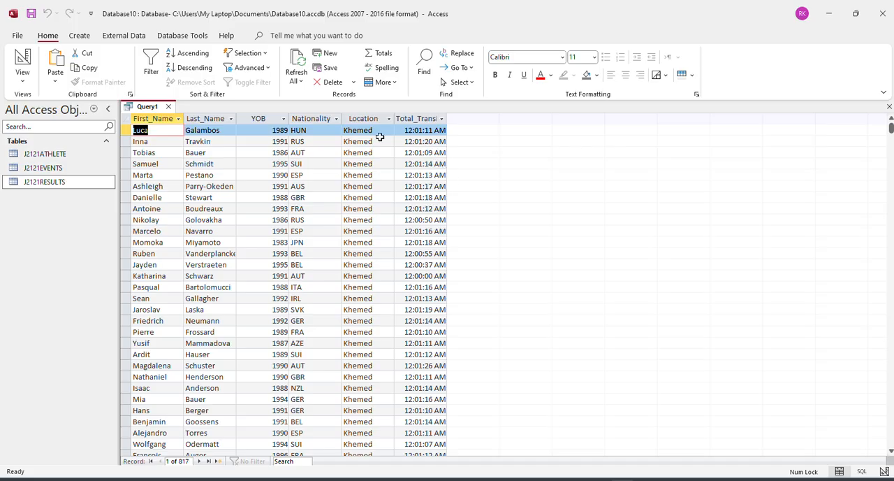
Return to the query design, set the display format of the Total_Transition field to hh:mm:ss, and run the query.
right_click(156, 112)
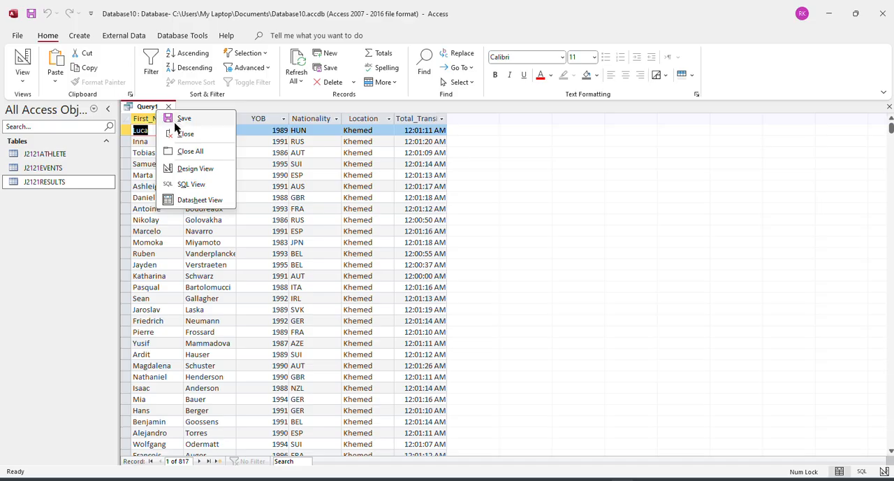
click(195, 168)
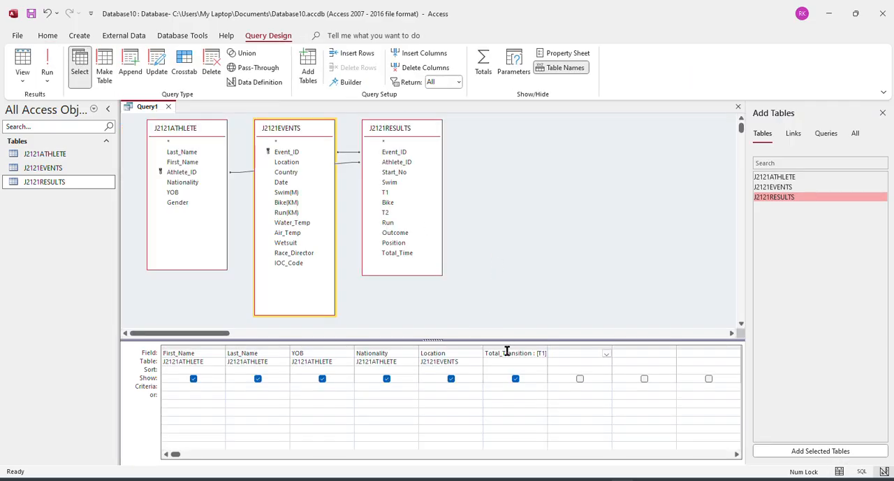
key(BackSpace)
key(BackSpace)
key(BackSpace)
key(BackSpace)
click(552, 54)
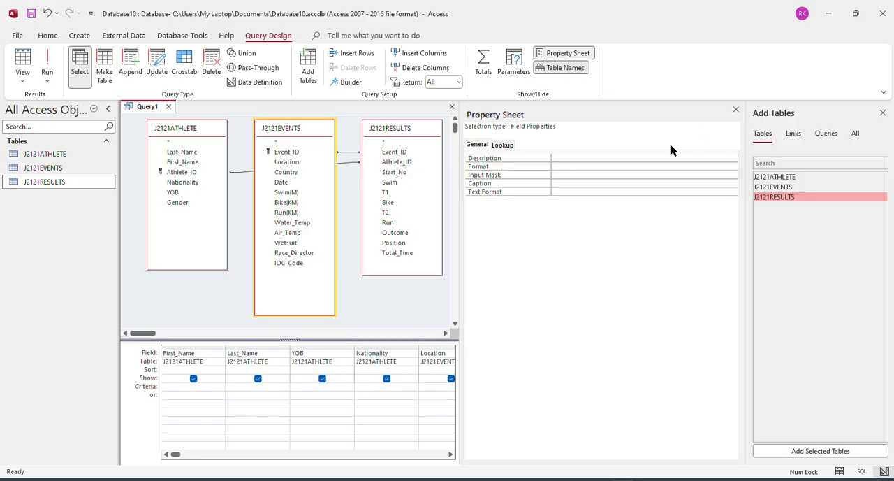
click(731, 168)
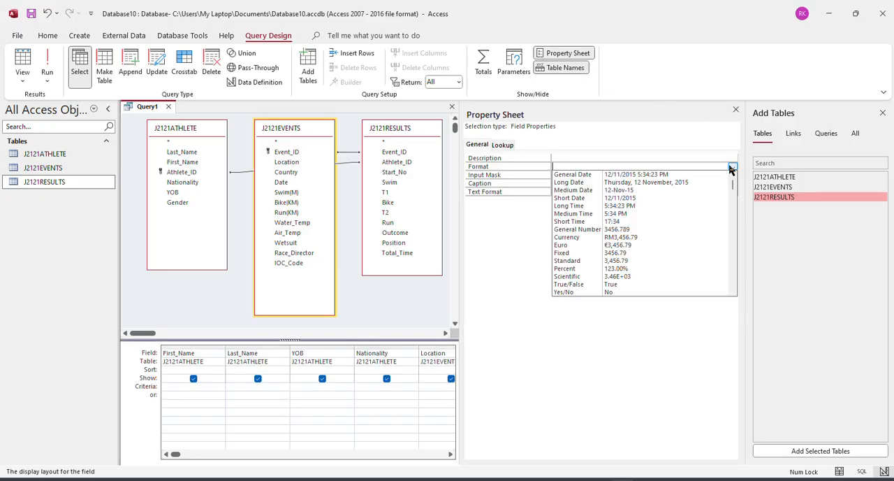
click(732, 168)
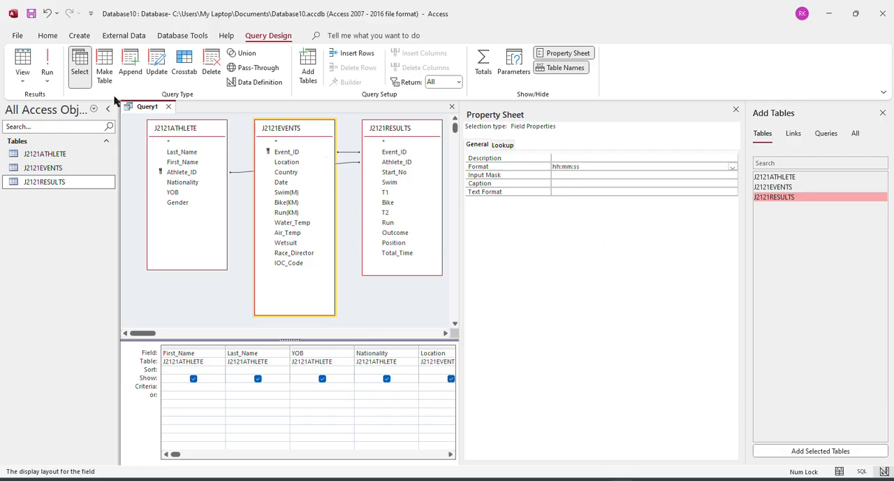
click(46, 65)
Go back to the query design and check the format property of the Total_Transition column.
right_click(133, 106)
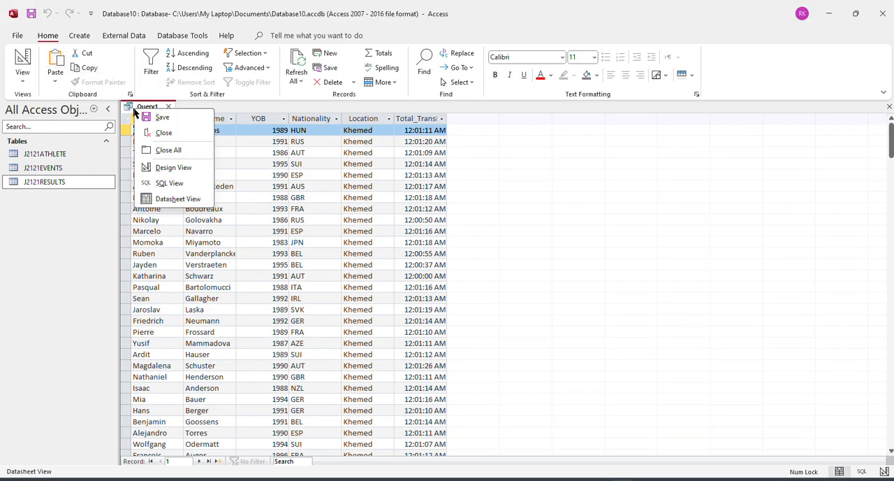
click(174, 168)
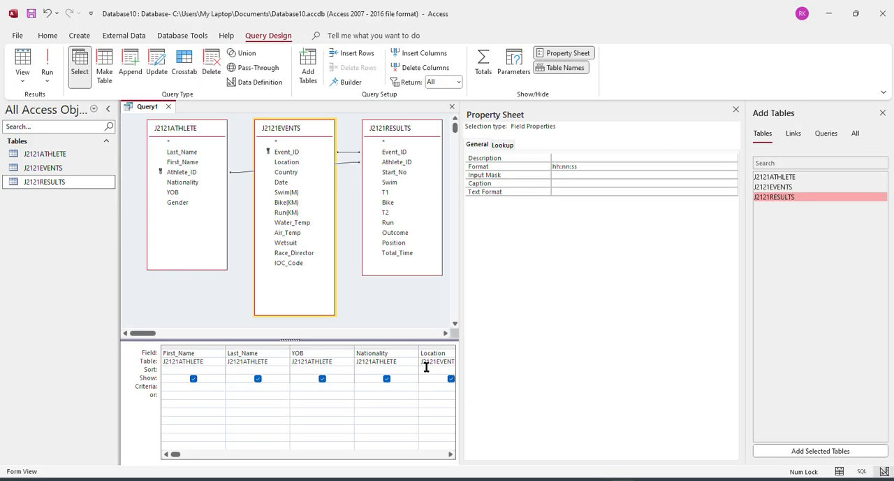
click(450, 454)
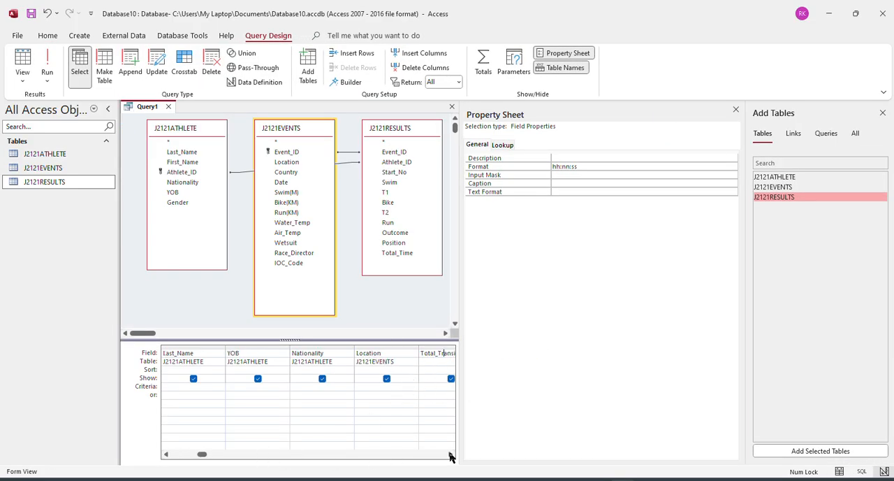
click(451, 454)
click(450, 454)
click(599, 166)
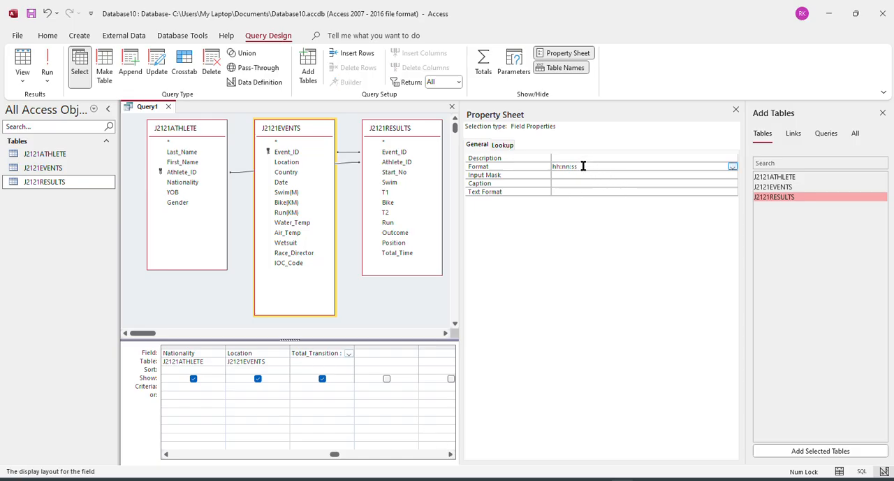
Save the query as Query1 and close the property sheet and the table list.
right_click(142, 109)
click(155, 116)
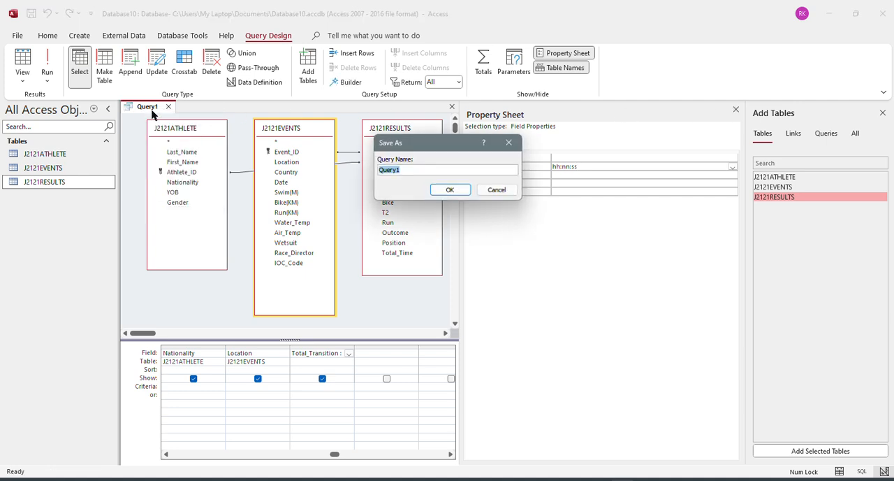
click(450, 190)
click(736, 109)
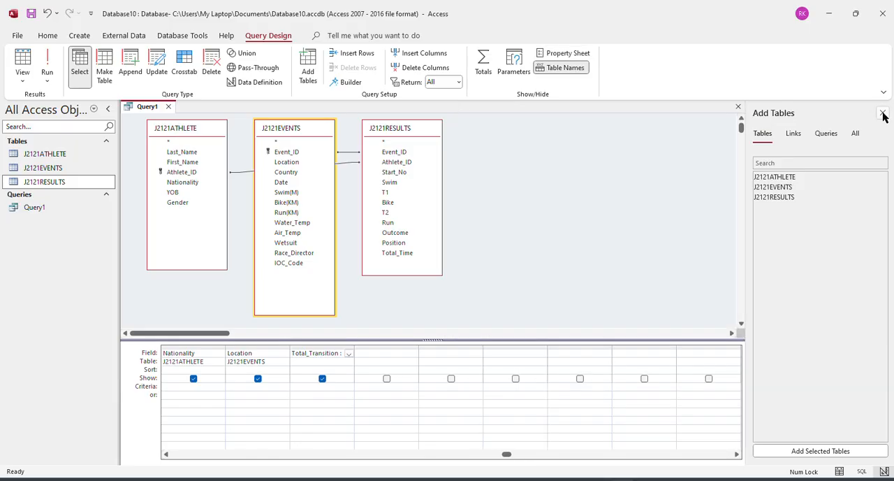
click(882, 112)
Close and reopen Query1, give Total_Transition the format hh:nn:ss in the design, and show the query results.
right_click(148, 107)
click(176, 197)
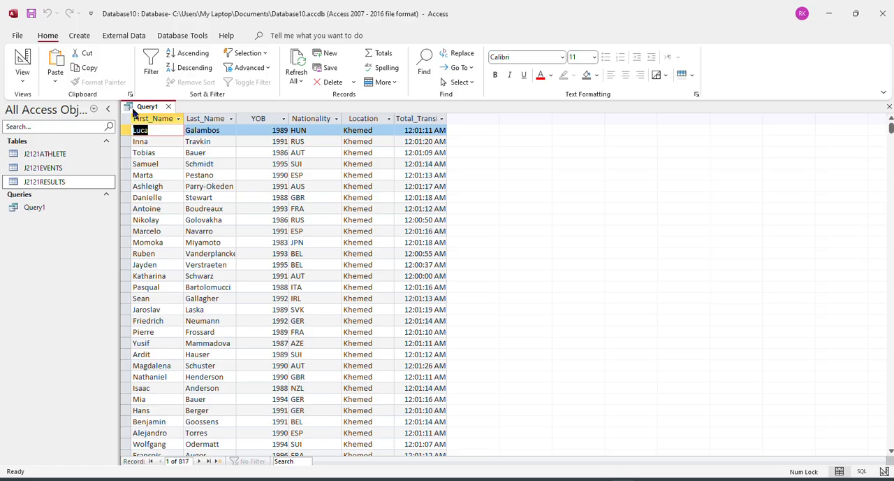
click(168, 107)
double_click(34, 208)
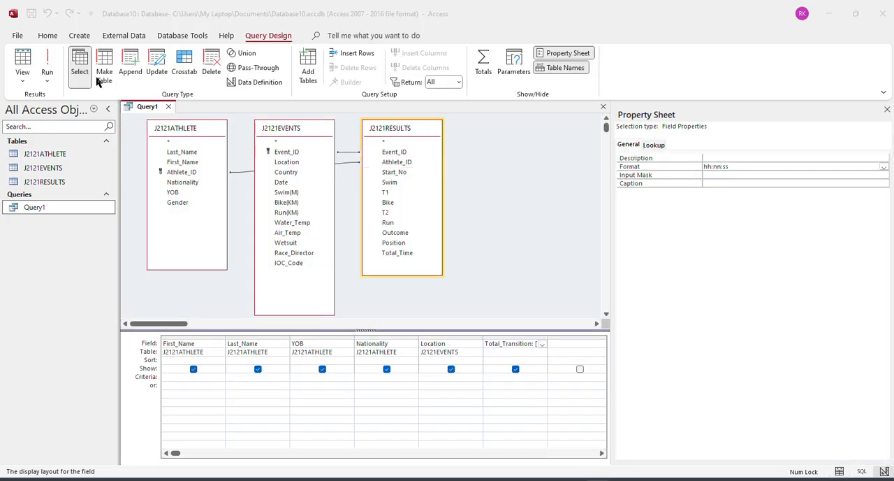
right_click(145, 109)
click(144, 112)
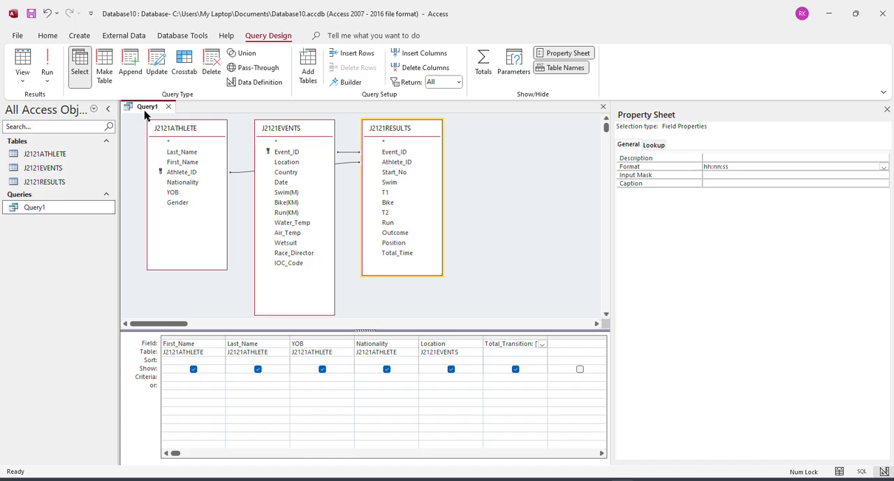
right_click(145, 114)
click(186, 203)
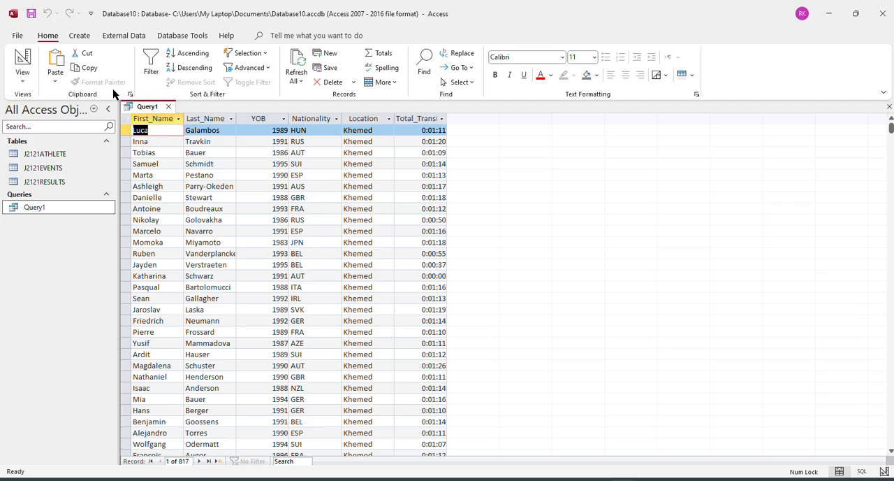
Return Query1 to its design and read the Position and Gender selection criteria in question 20 of the browser's question paper.
right_click(143, 109)
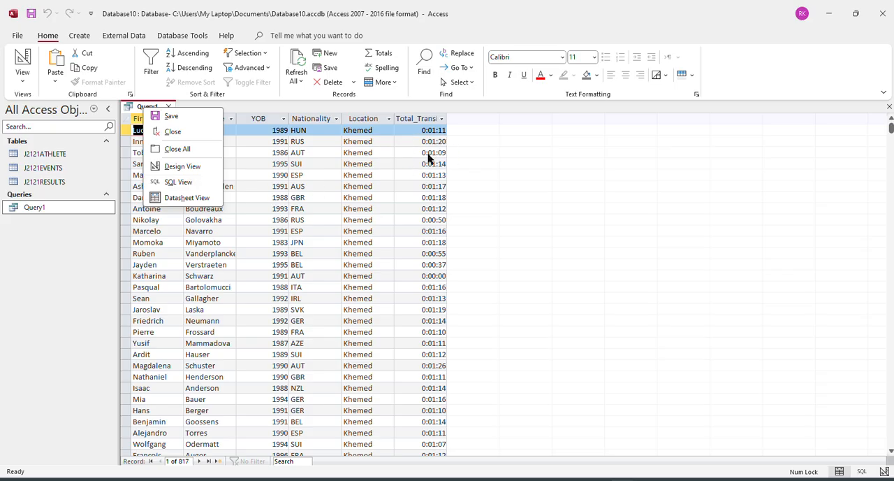
click(487, 170)
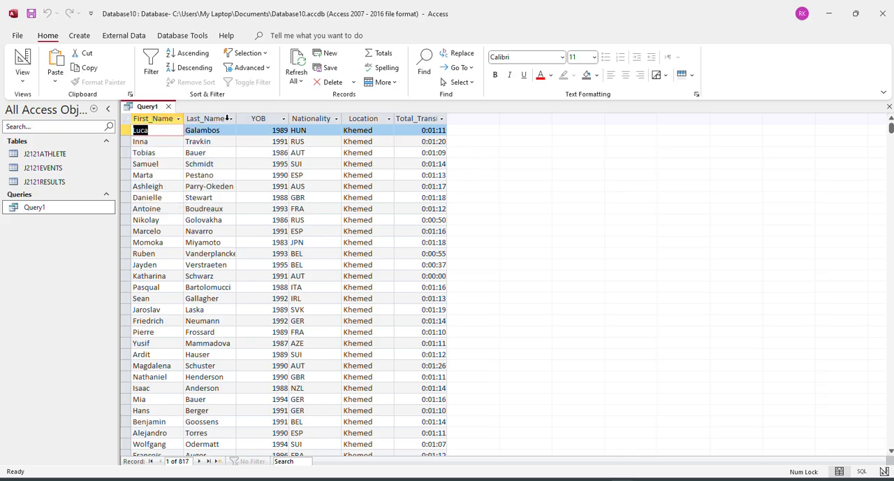
right_click(138, 109)
click(176, 163)
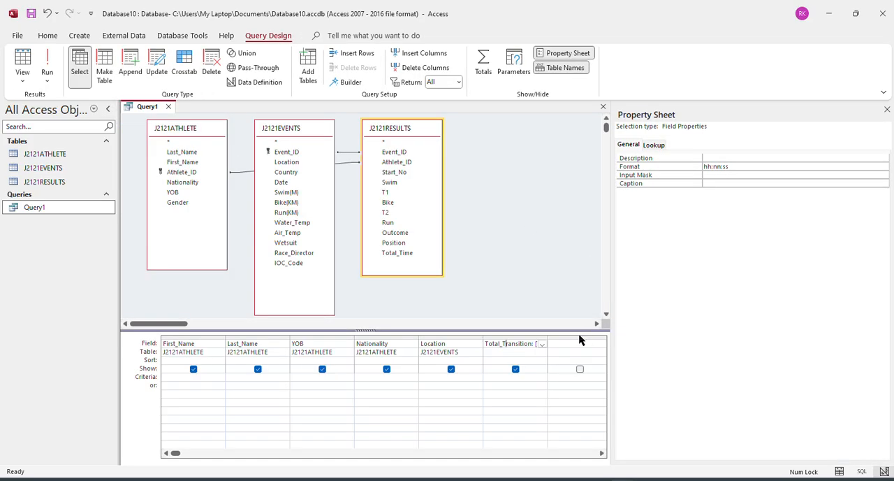
key(alt+Tab)
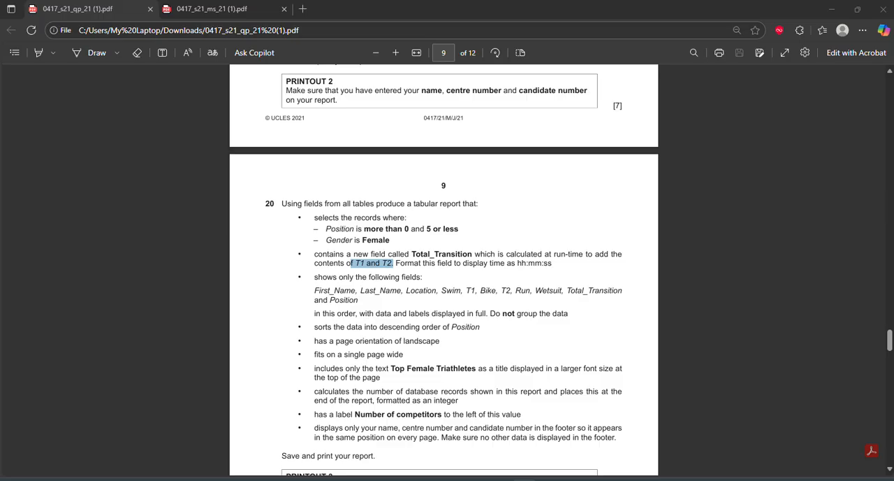
scroll(409, 245, up, 3)
scroll(409, 246, down, 2)
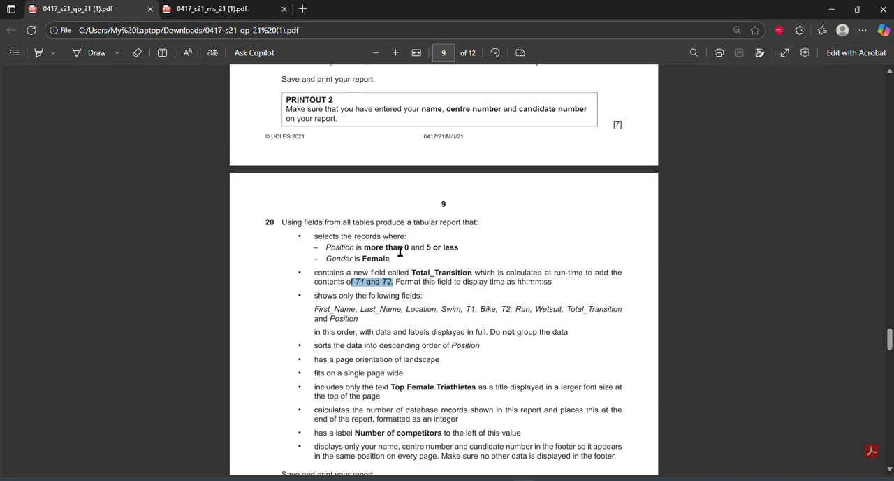
drag(402, 249, 415, 250)
click(372, 284)
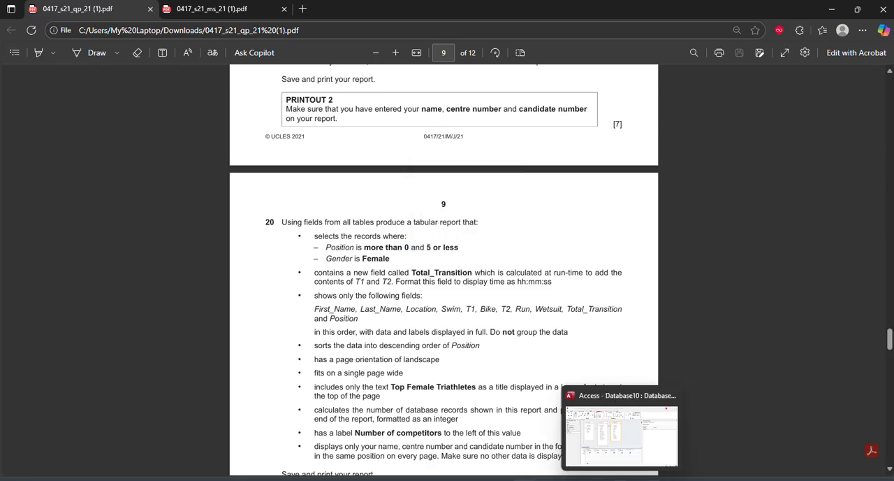
Switch back to Access, add Position from J2121RESULTS with the criterion >0 And <=5, and run the query.
click(621, 480)
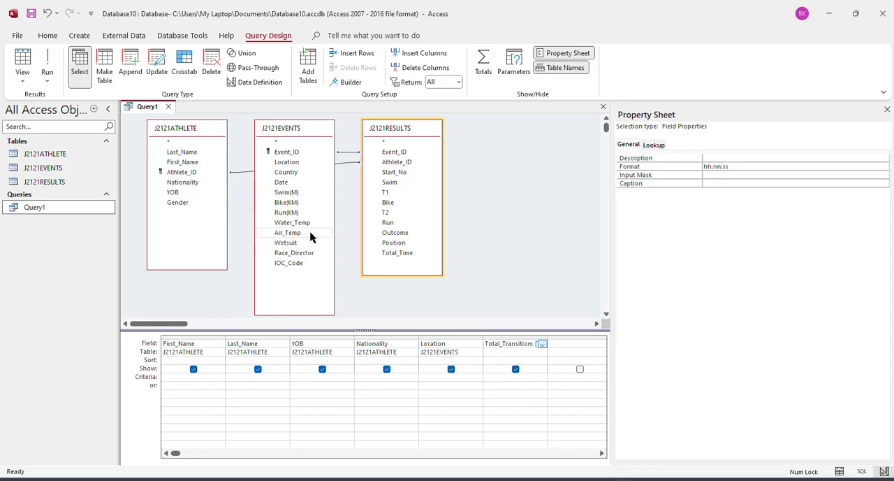
double_click(400, 245)
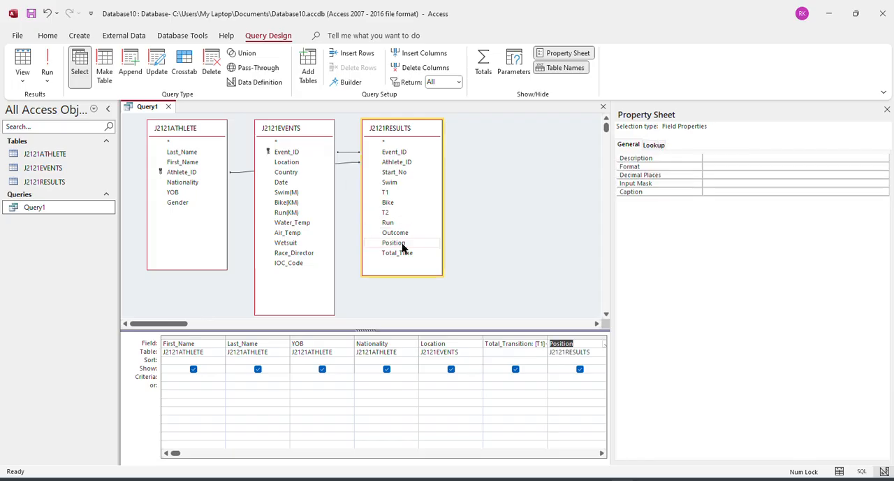
click(567, 378)
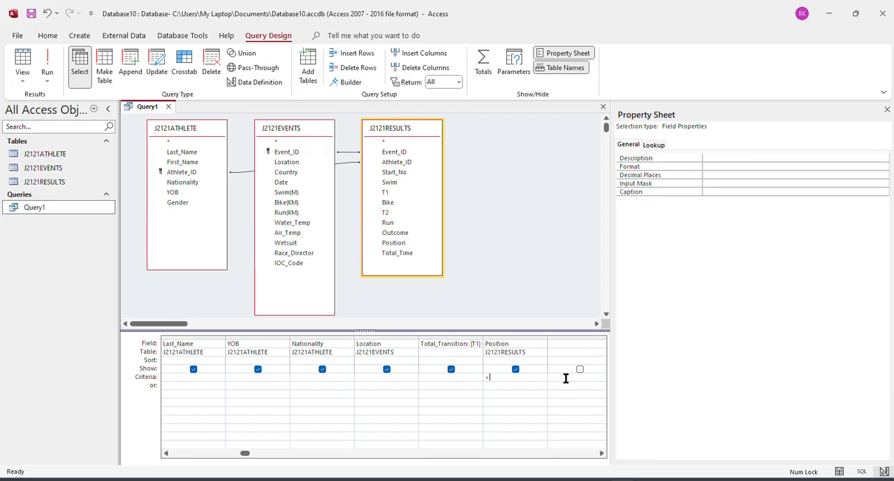
text(>0 abd)
key(BackSpace)
text(nd <=5)
key(Tab)
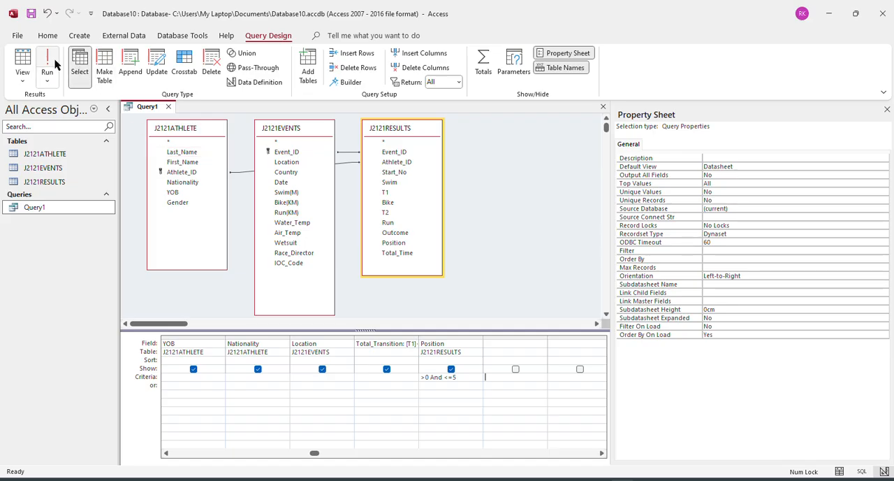
click(53, 63)
scroll(518, 321, down, 15)
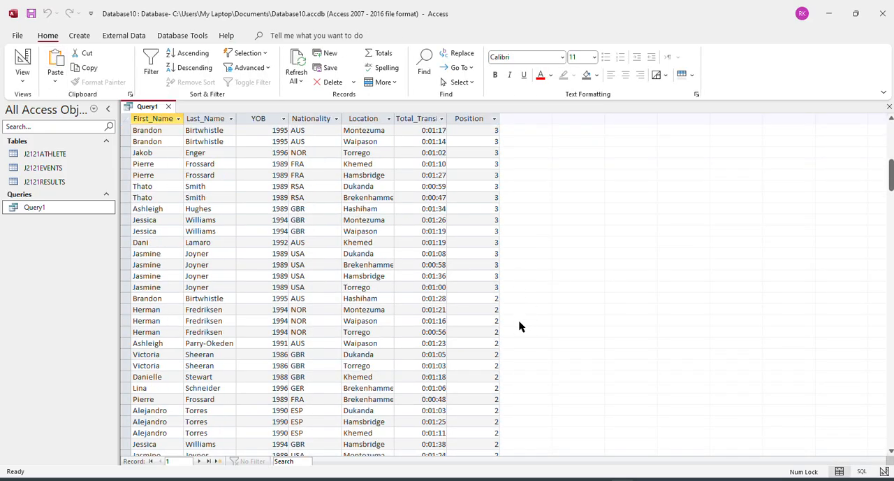
scroll(515, 328, up, 15)
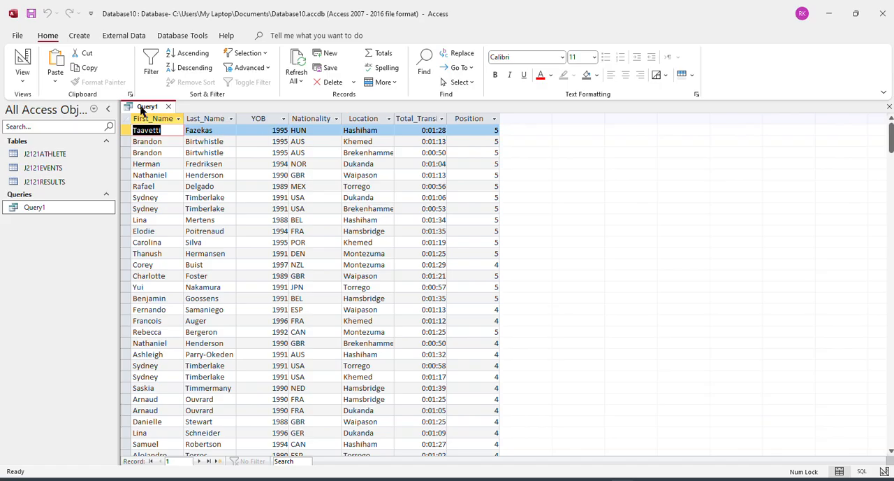
Return to the query design and copy the word "Female" from the Gender criterion of question 20 in the browser.
right_click(142, 110)
click(195, 167)
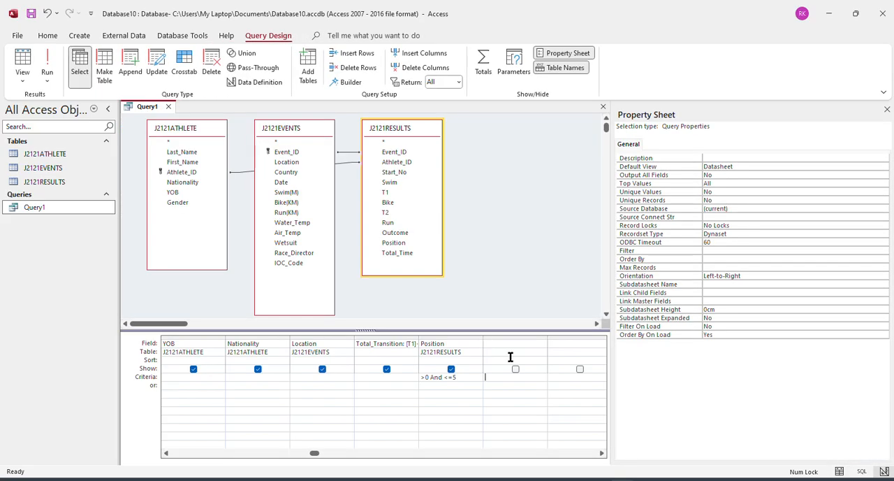
key(alt+Tab)
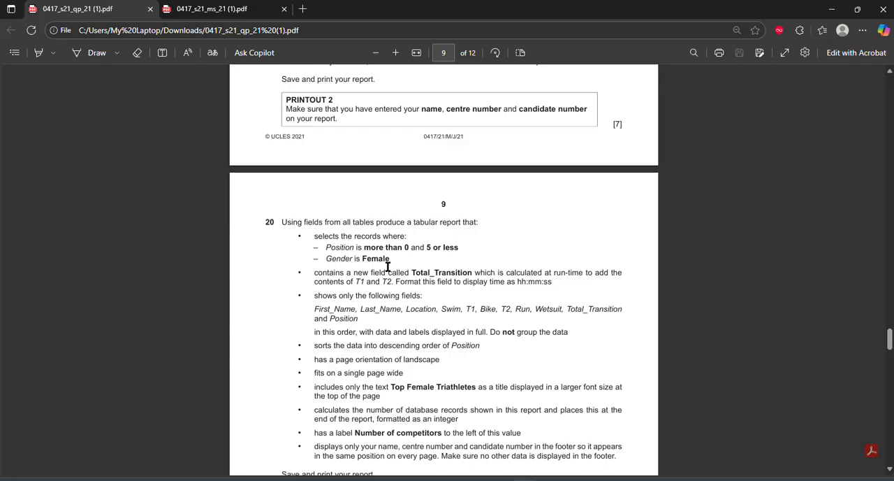
double_click(376, 261)
key(ctrl+c)
key(alt+Tab)
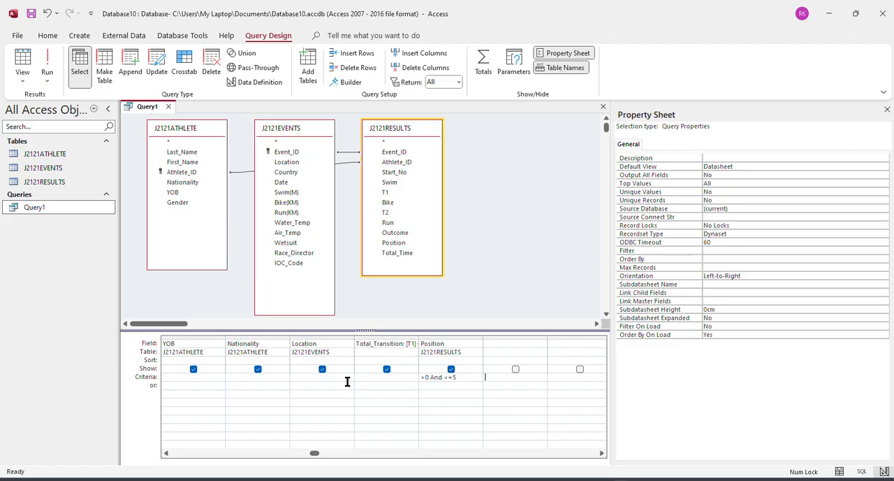
Add Gender from J2121ATHLETE to the query with the criterion "Female" and run the query.
double_click(178, 202)
click(497, 377)
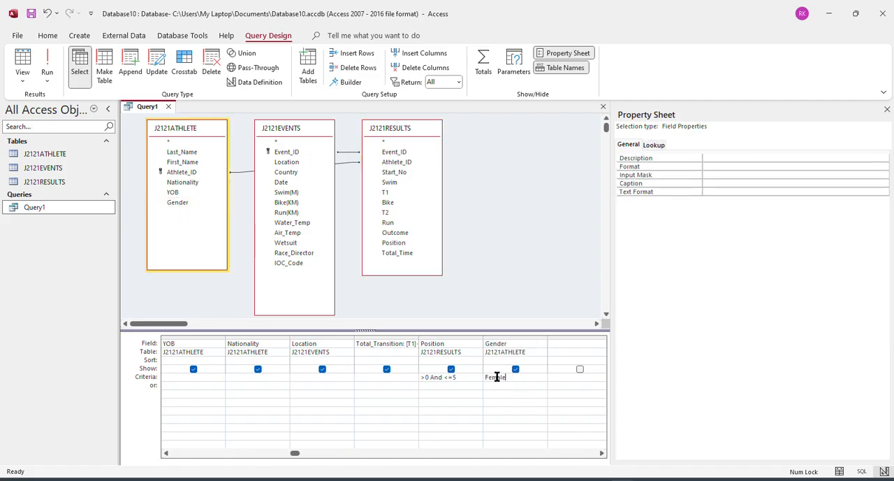
key(Tab)
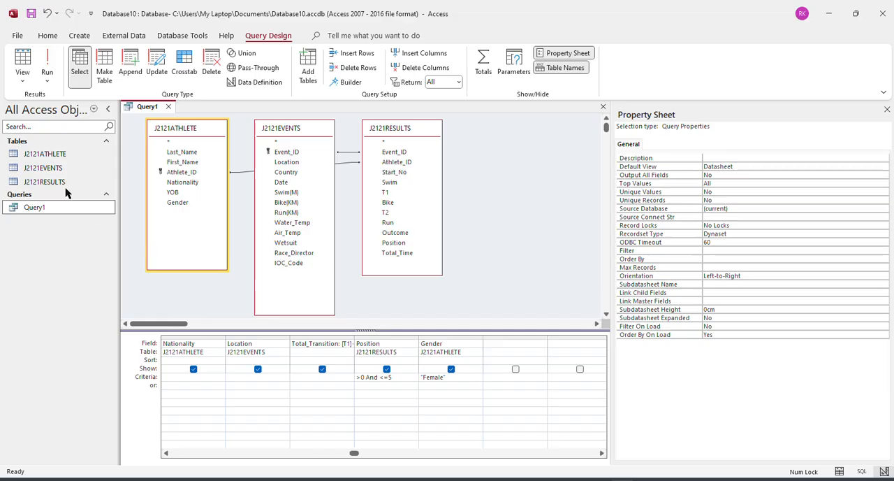
click(47, 64)
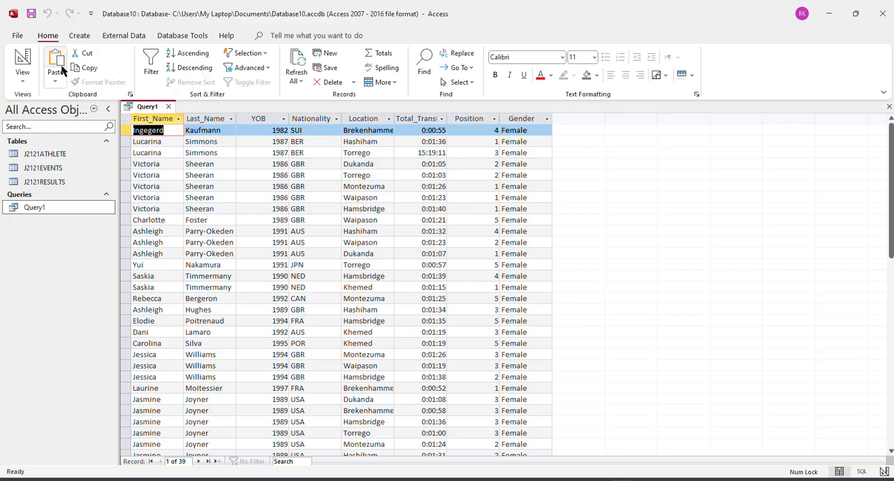
Return Query1 to its design and switch to the question paper to check the fields question 20 requires.
right_click(130, 109)
click(170, 168)
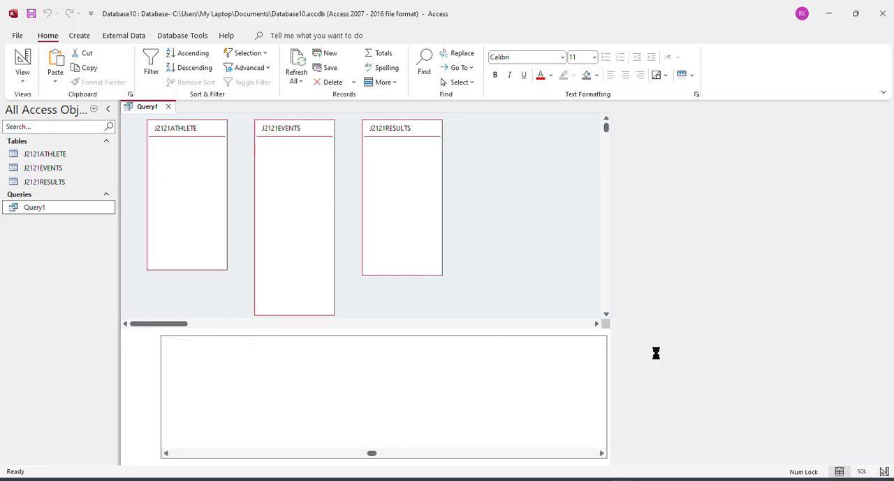
click(167, 454)
mouse_move(522, 479)
click(517, 434)
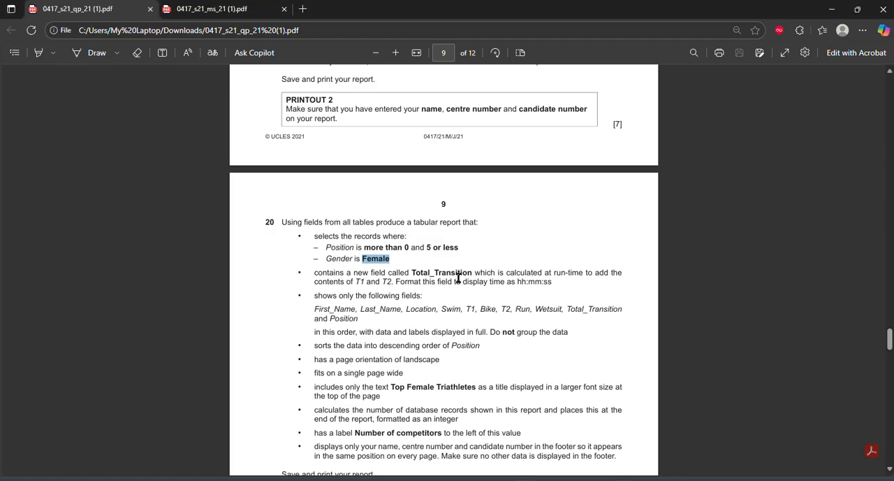
Locate the Location criterion under question 19 of the question paper and highlight the text "ham".
scroll(459, 276, up, 3)
scroll(462, 269, up, 4)
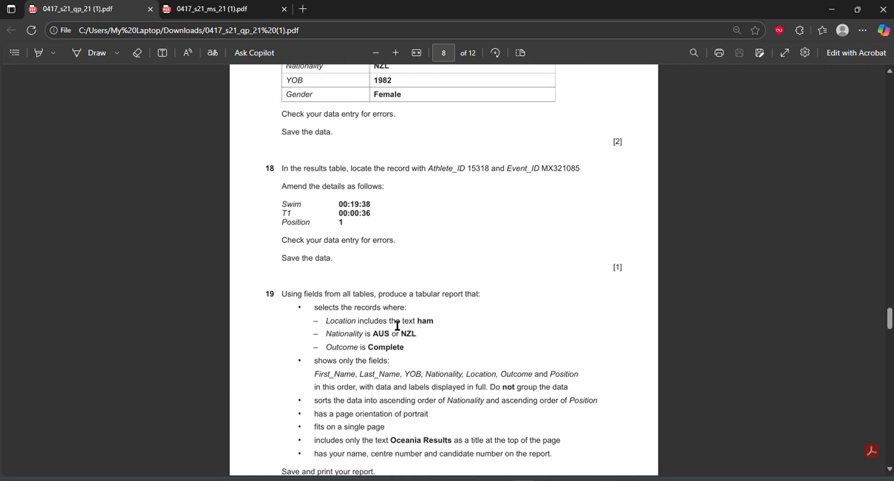
drag(417, 324, 432, 321)
mouse_move(607, 479)
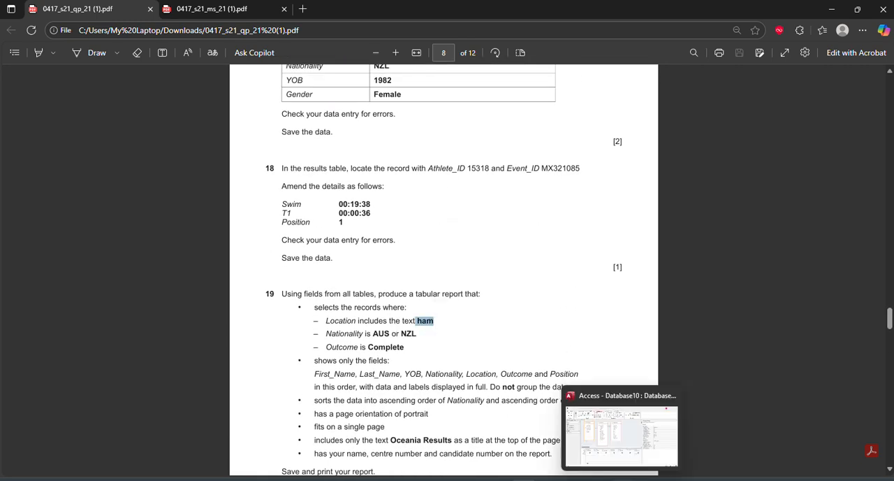
Switch back to Access, set the Location criterion in Query1 to *ham*, and run the query.
click(574, 435)
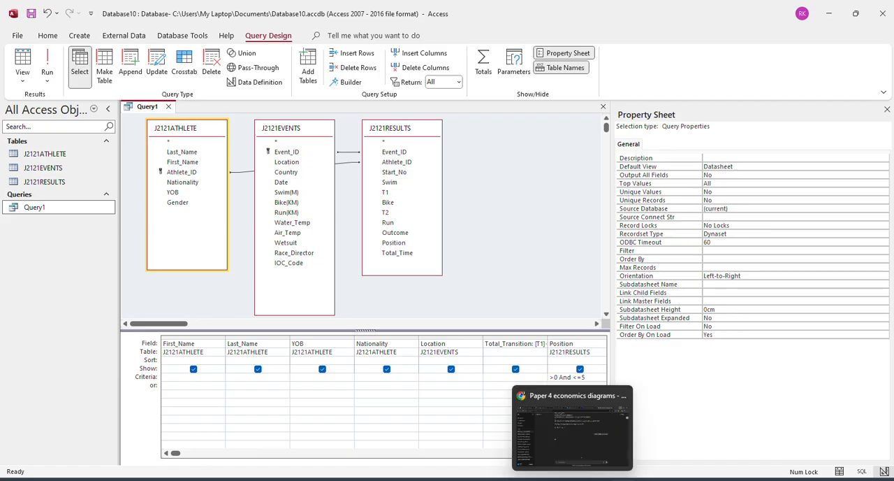
click(549, 479)
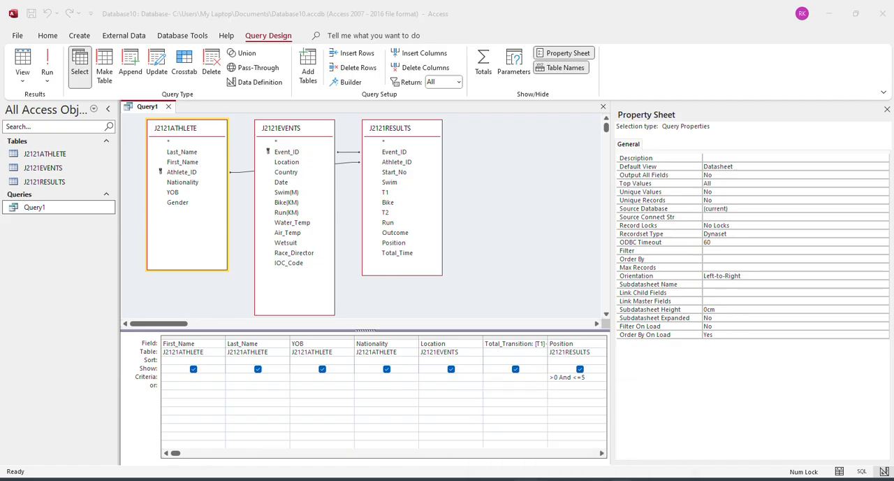
mouse_move(606, 478)
click(594, 438)
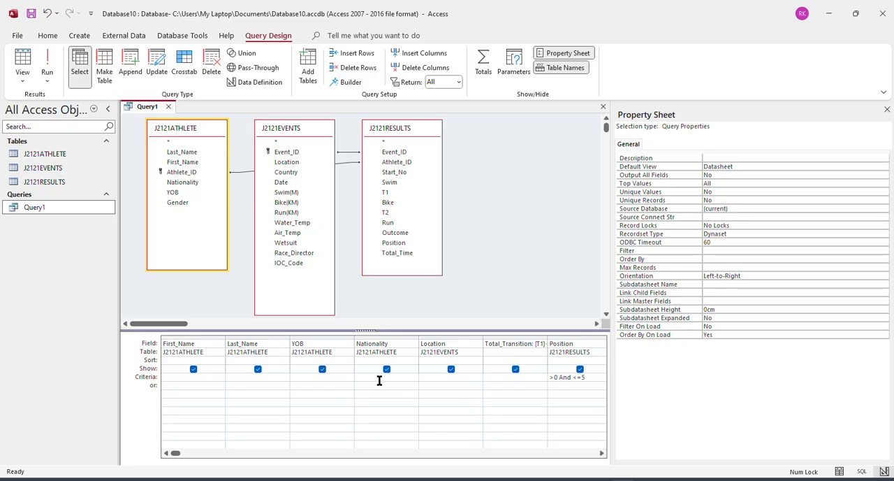
click(429, 375)
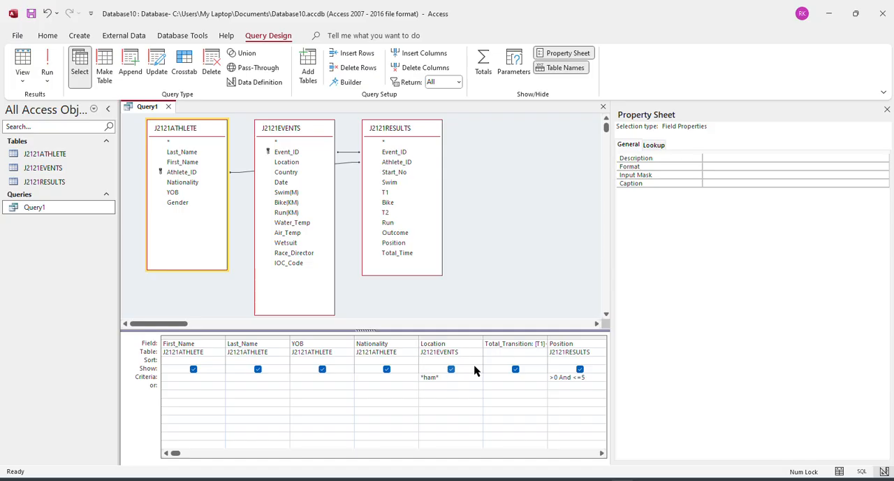
key(Tab)
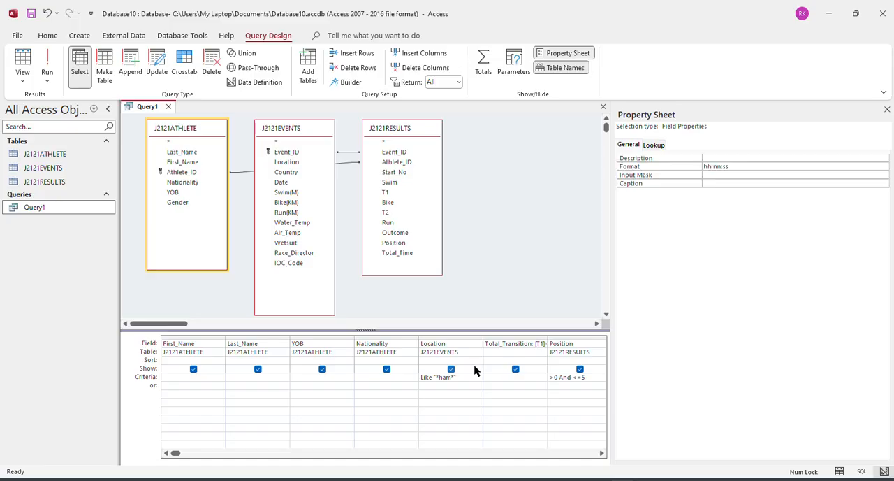
click(45, 64)
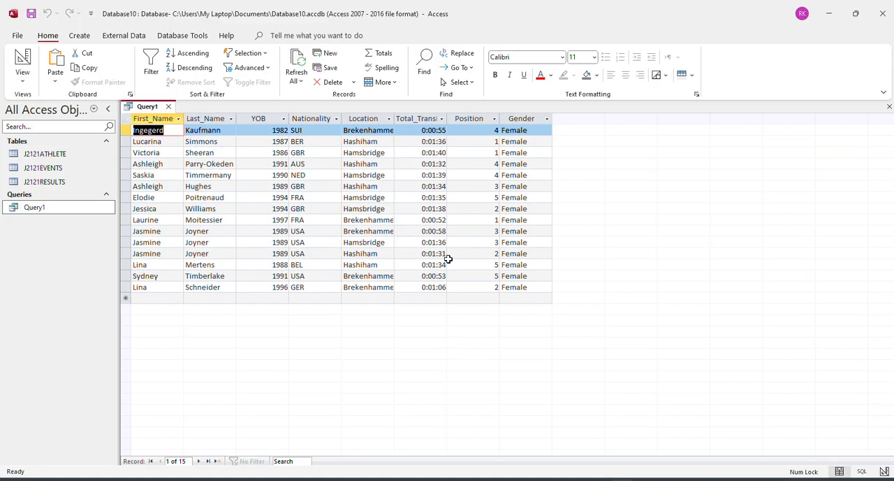
Return to Query1's design to review its criteria and run the query again.
right_click(147, 106)
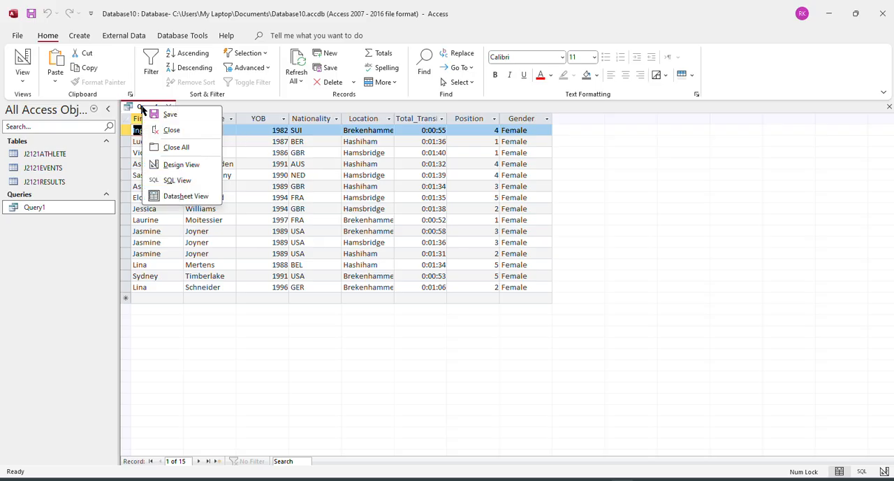
click(168, 163)
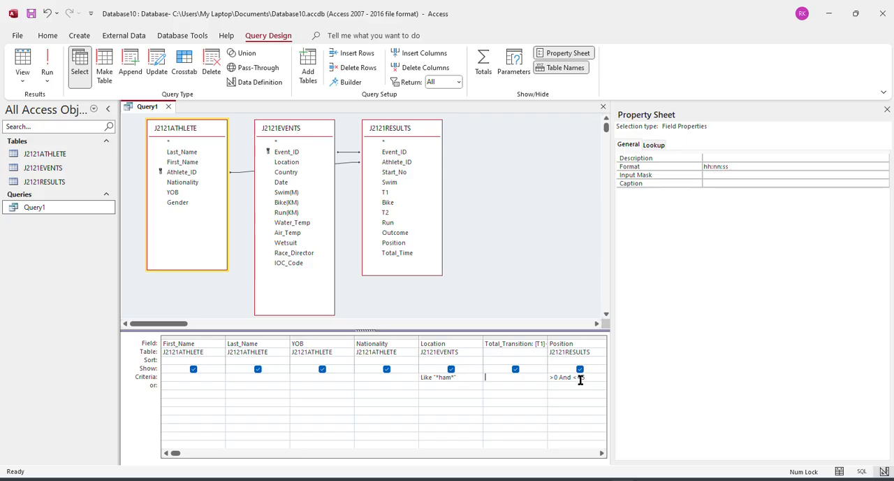
click(47, 63)
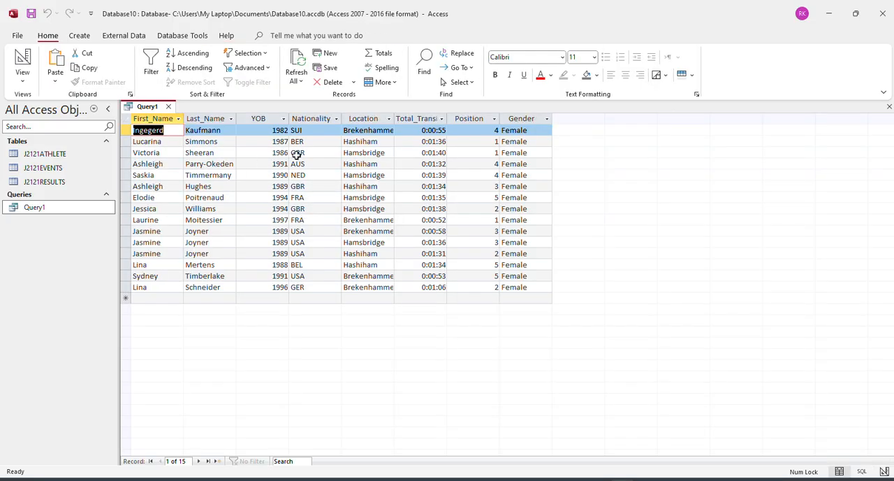
right_click(143, 109)
key(Escape)
Start the Report Wizard based on Query1 and include all of its fields in the report.
click(72, 35)
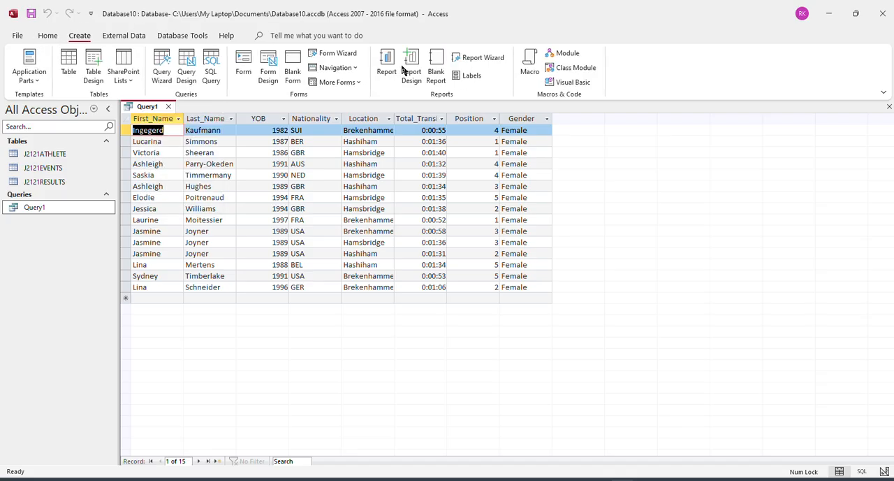
click(470, 59)
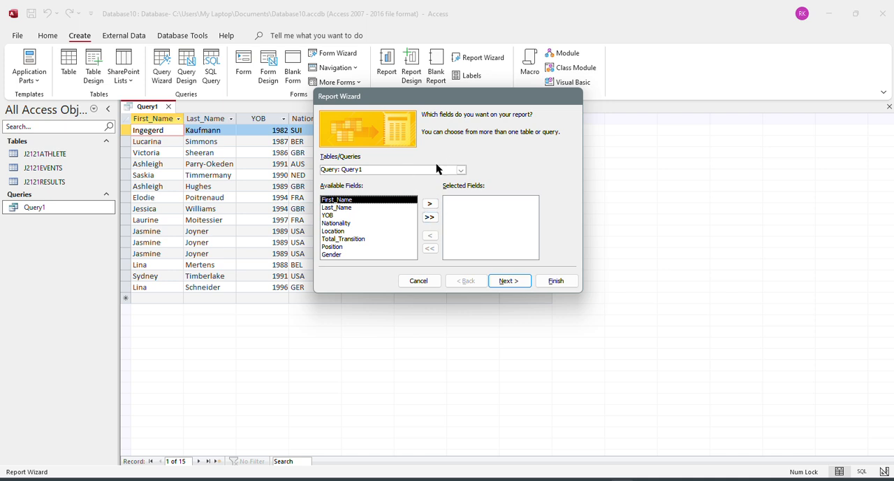
click(429, 216)
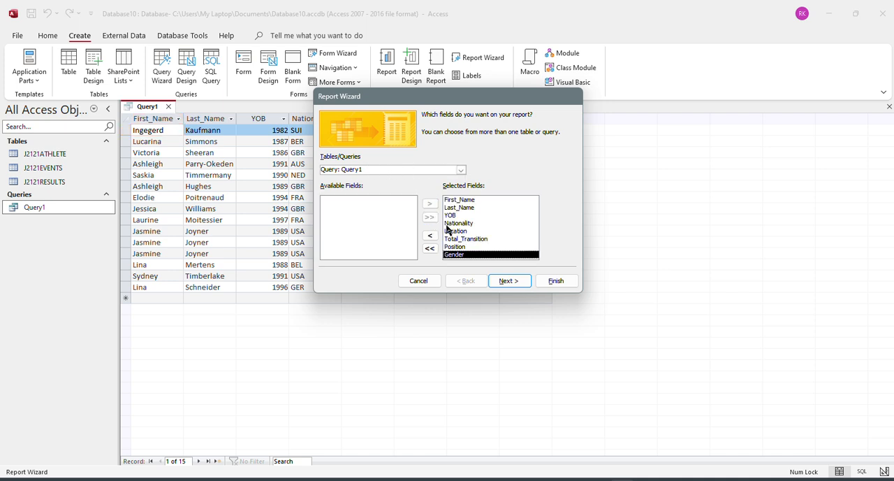
click(514, 283)
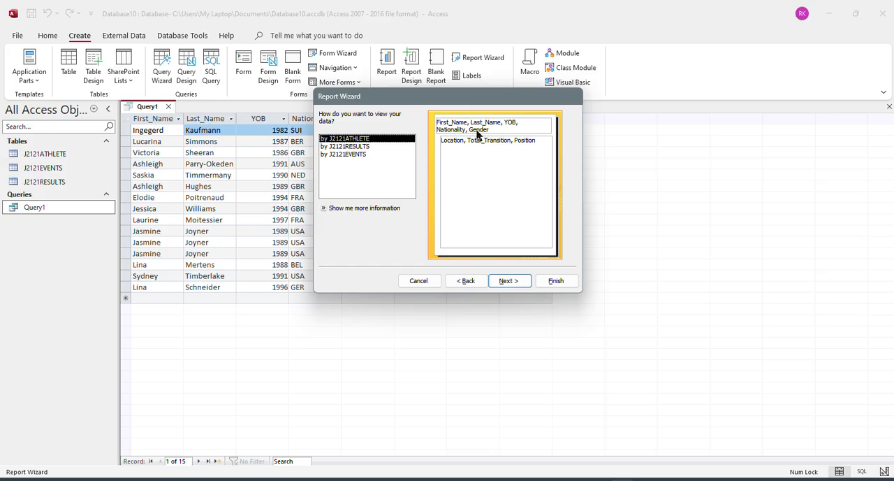
View the report data by J2121RESULTS and accept no grouping, no sorting, and a tabular portrait layout.
click(363, 155)
click(365, 147)
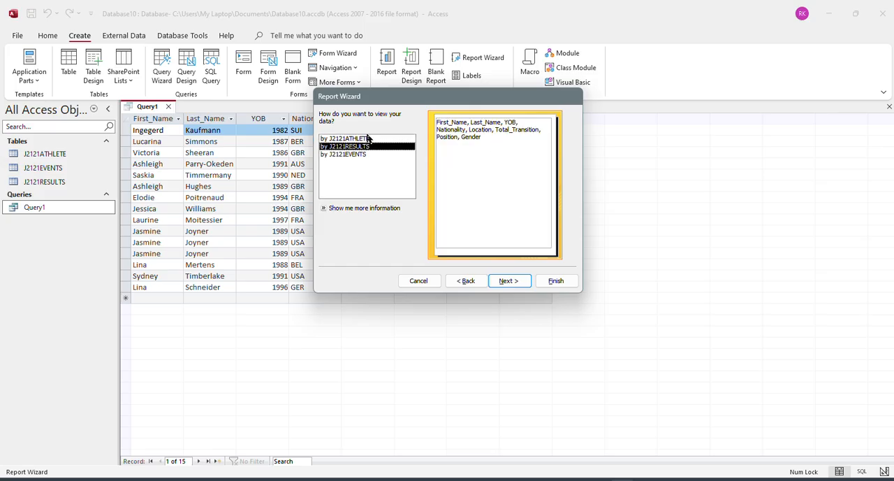
click(357, 154)
click(358, 139)
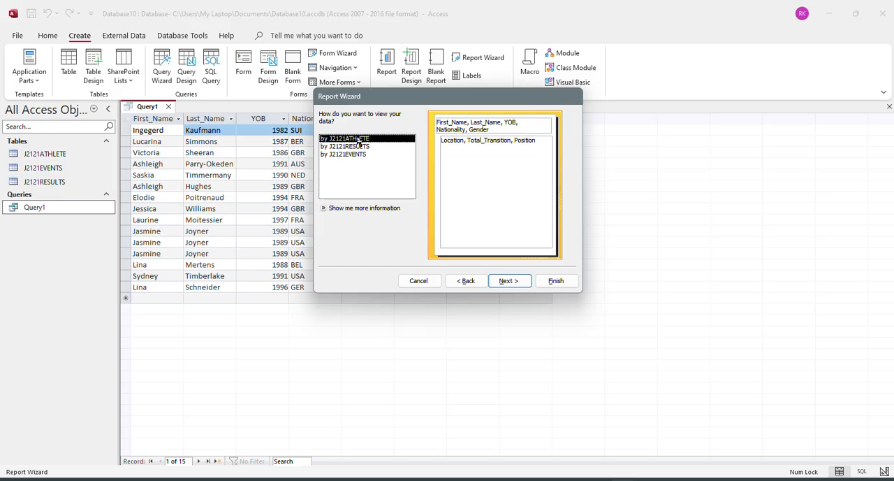
click(358, 147)
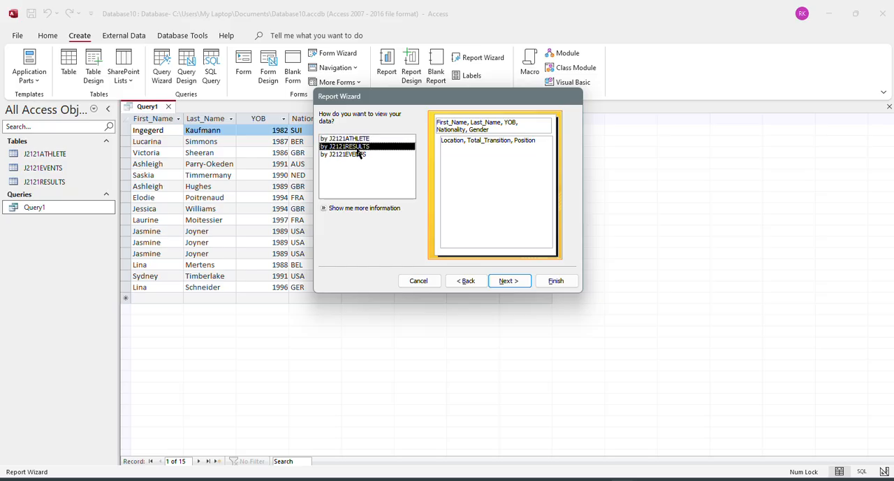
click(505, 281)
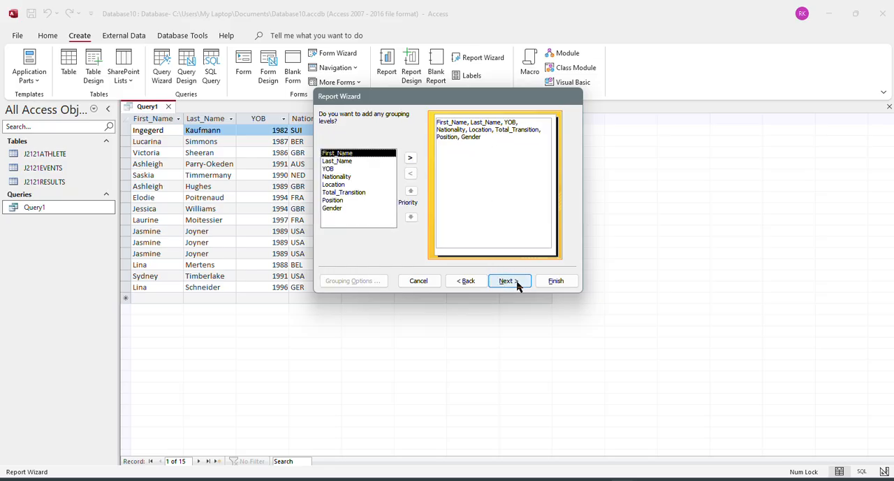
click(517, 283)
click(517, 283)
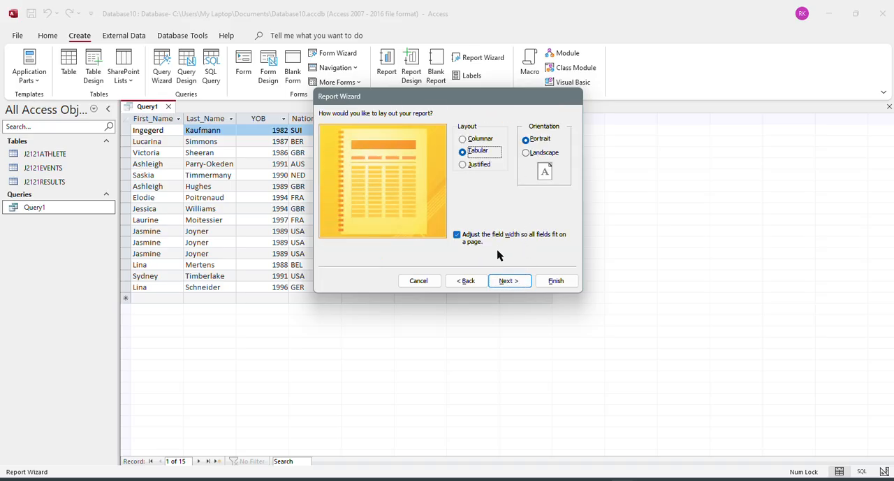
click(507, 283)
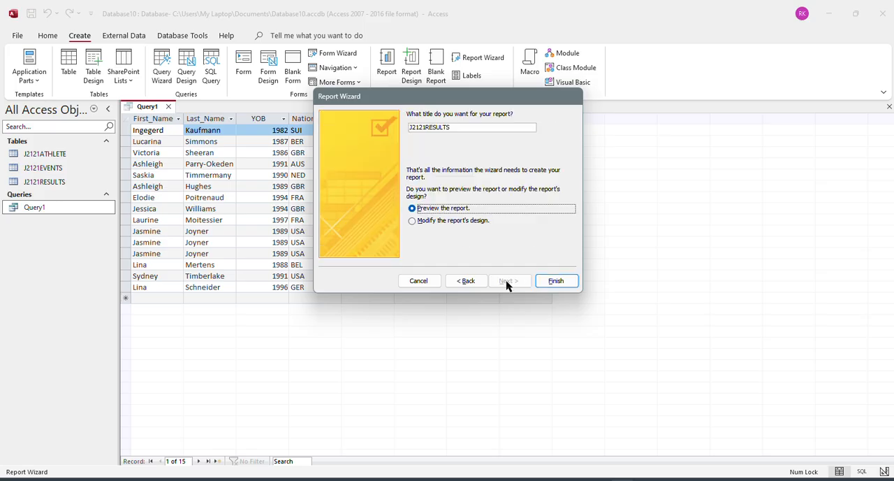
Copy the title "Oceania Results" from question 19 in the browser, use it as the report title, and finish the wizard.
drag(462, 127, 376, 133)
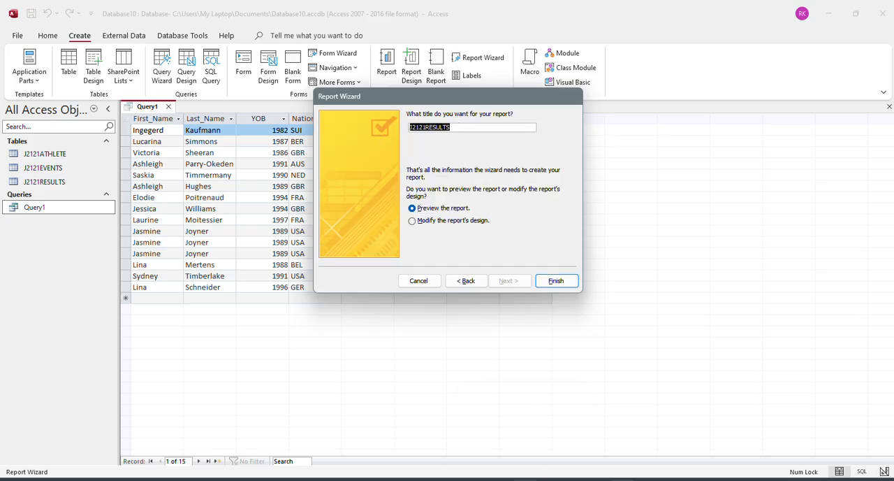
key(alt+Tab)
scroll(482, 363, down, 2)
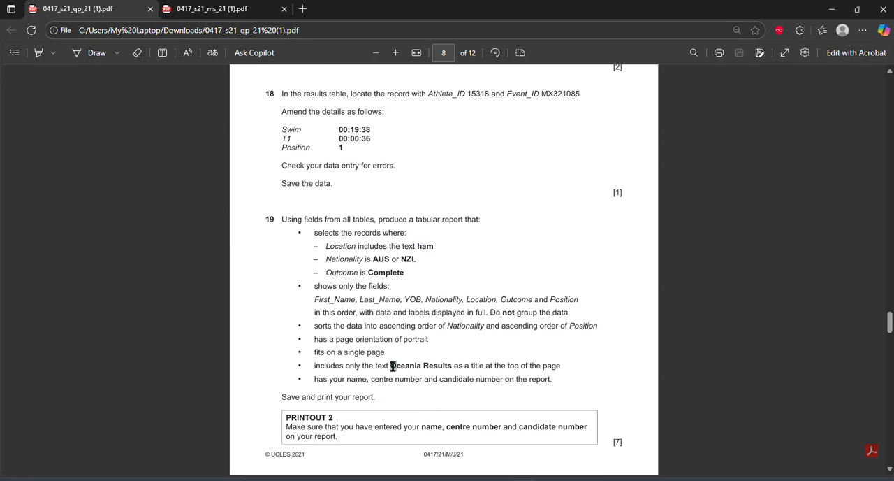
drag(390, 366, 456, 367)
key(ctrl+c)
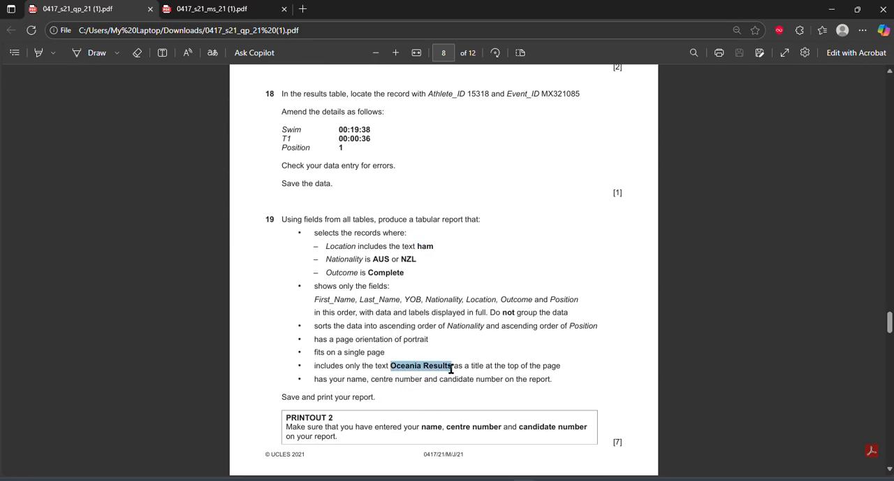
key(alt+Tab)
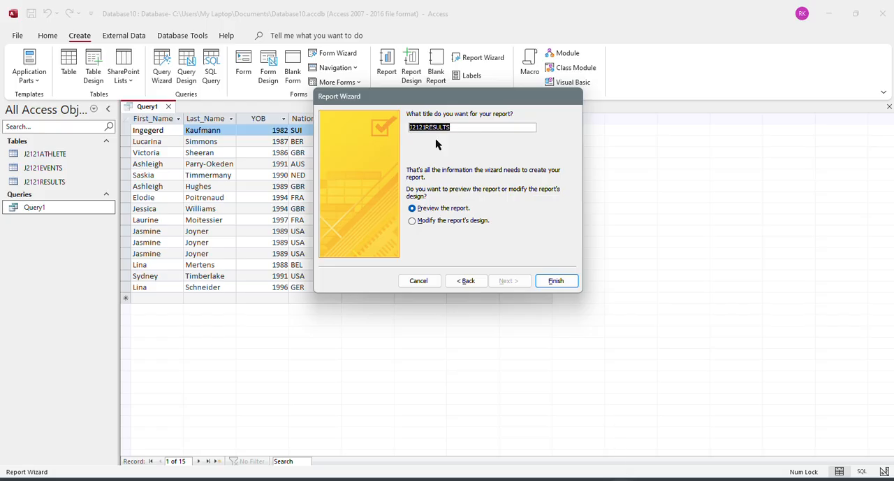
key(ctrl+v)
click(556, 281)
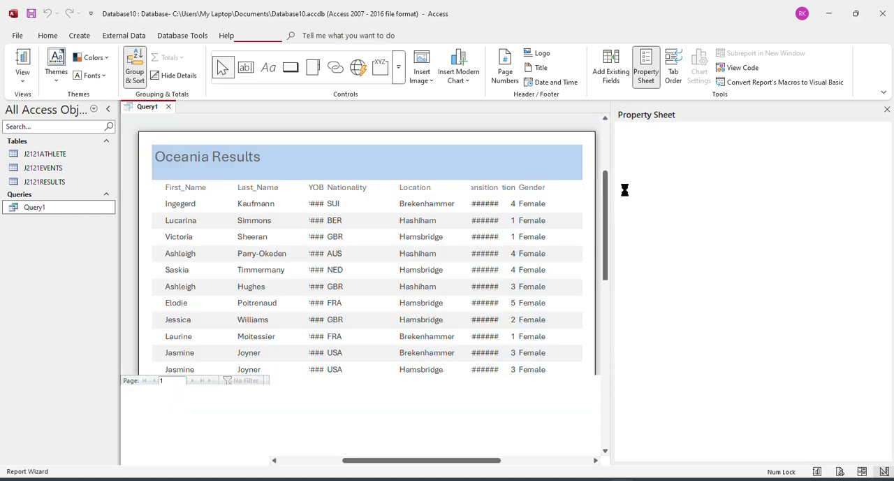
Open the Oceania Results report in Design View and delete the date and page number controls from the page footer.
right_click(217, 113)
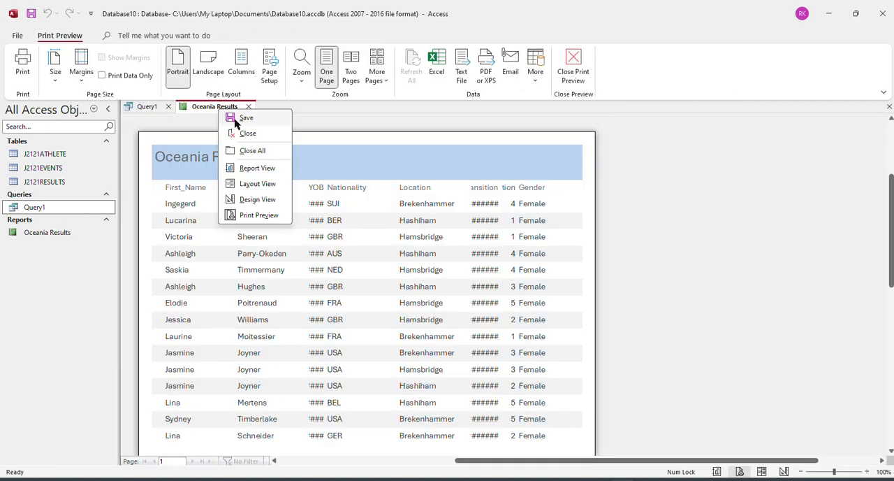
click(256, 200)
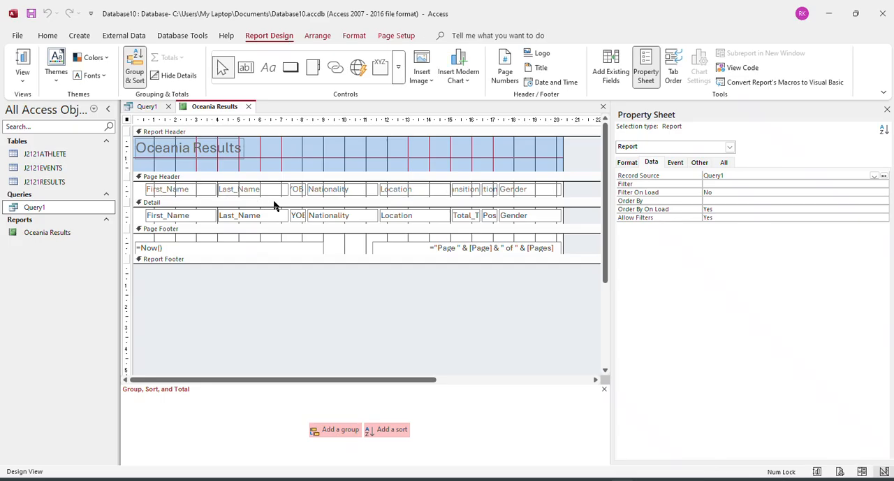
drag(577, 256, 141, 241)
key(Delete)
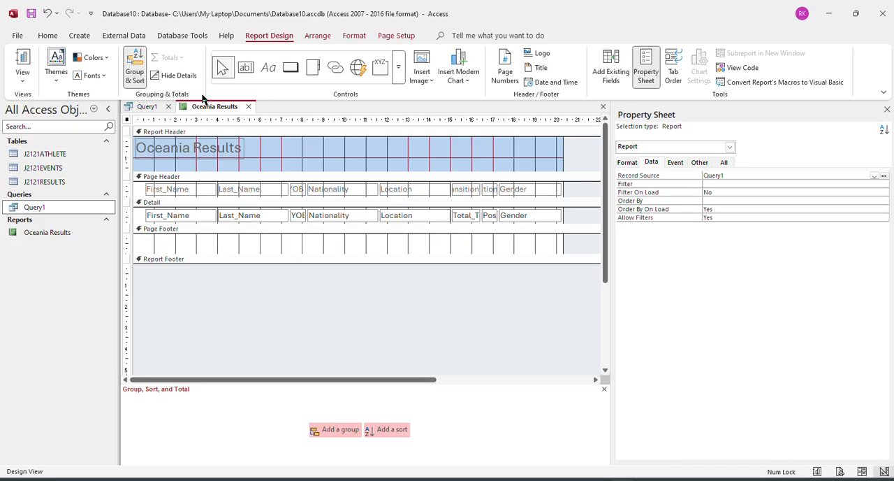
Add a label containing the candidate's name to the page footer, beneath the First_Name and Last_Name fields.
click(269, 73)
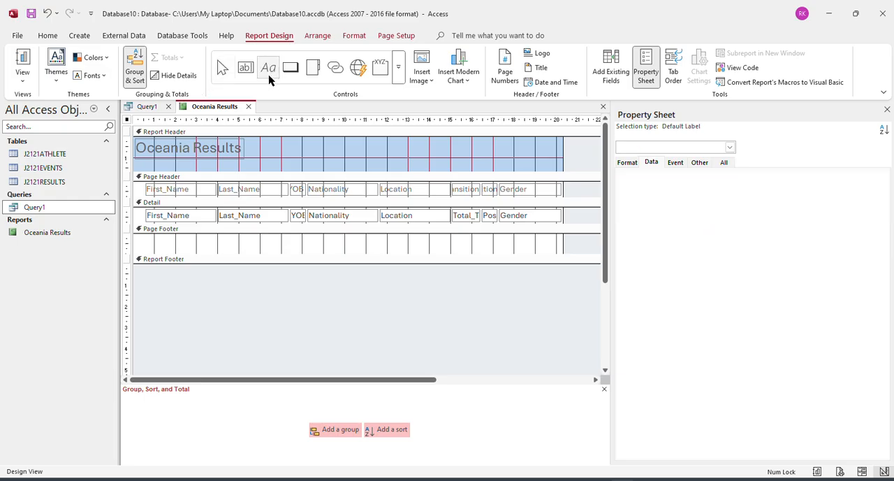
drag(145, 239, 243, 254)
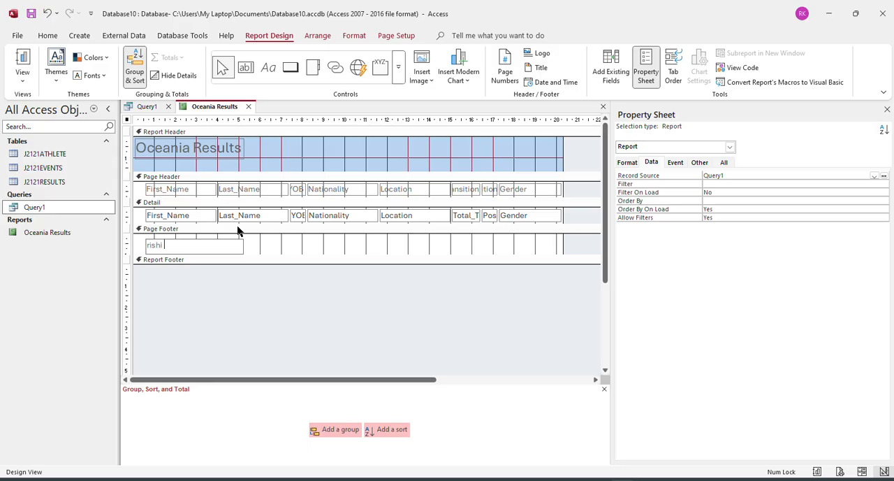
click(275, 308)
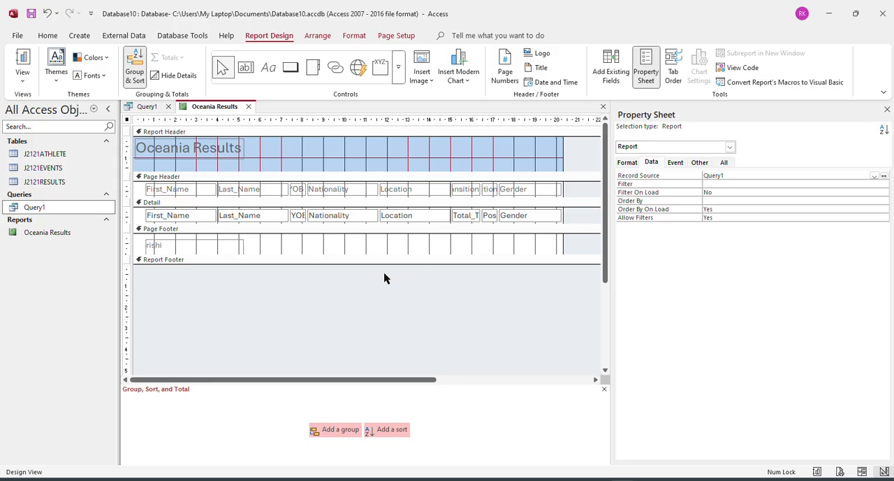
Add a record count to the report footer beneath the Last_Name field.
click(262, 218)
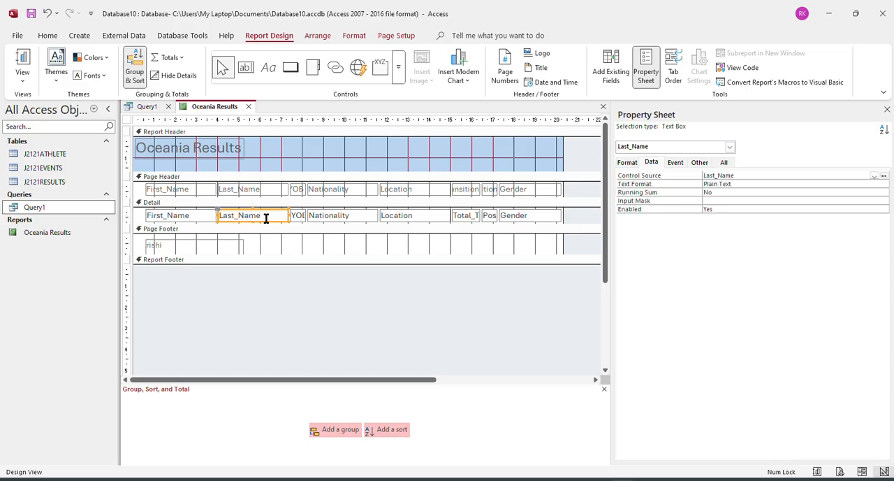
click(178, 61)
click(190, 104)
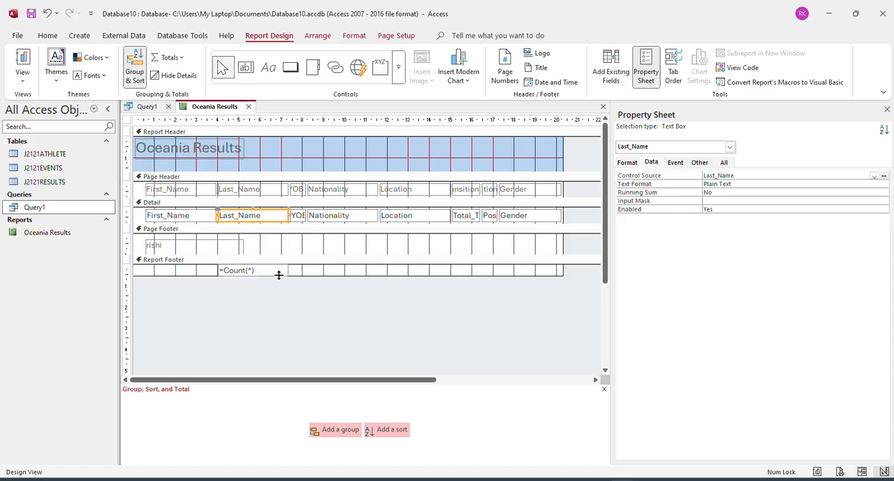
Add a label reading "Total" to the report footer beneath the First_Name field, beside the record count.
click(267, 67)
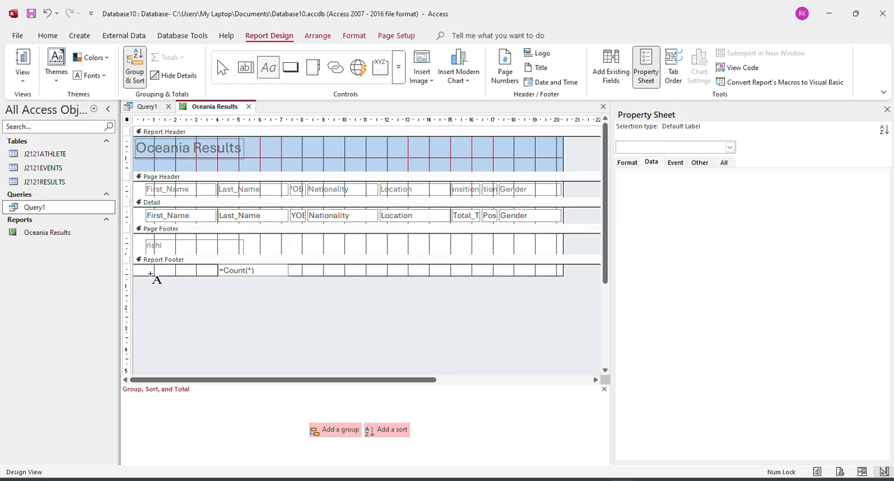
drag(146, 266, 214, 279)
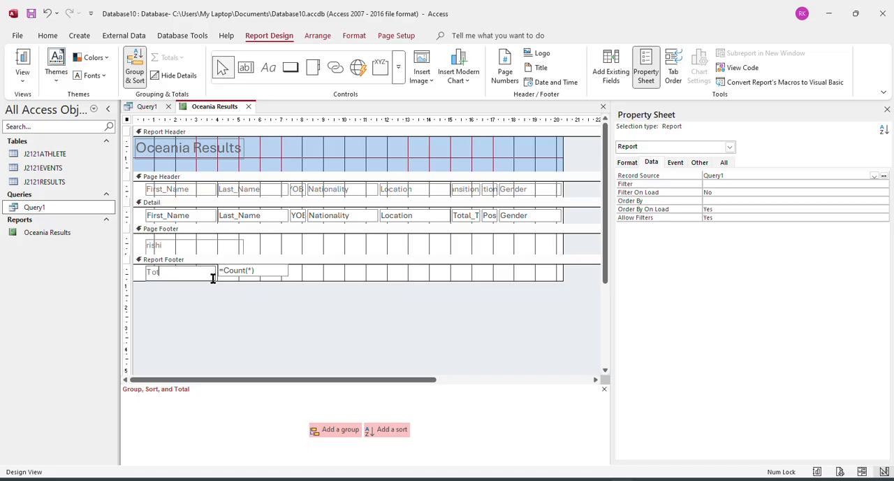
click(221, 292)
Preview the report as it will print and check the column widths, the title and the total row.
right_click(210, 107)
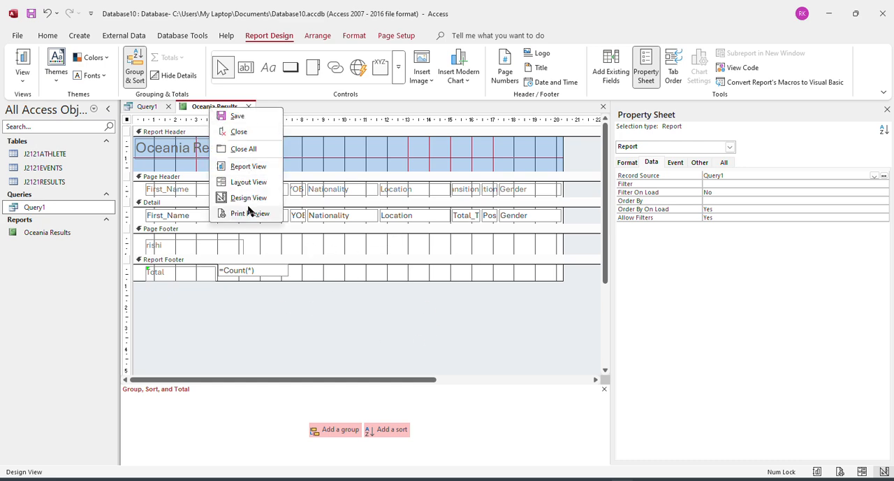
click(244, 211)
scroll(303, 295, down, 3)
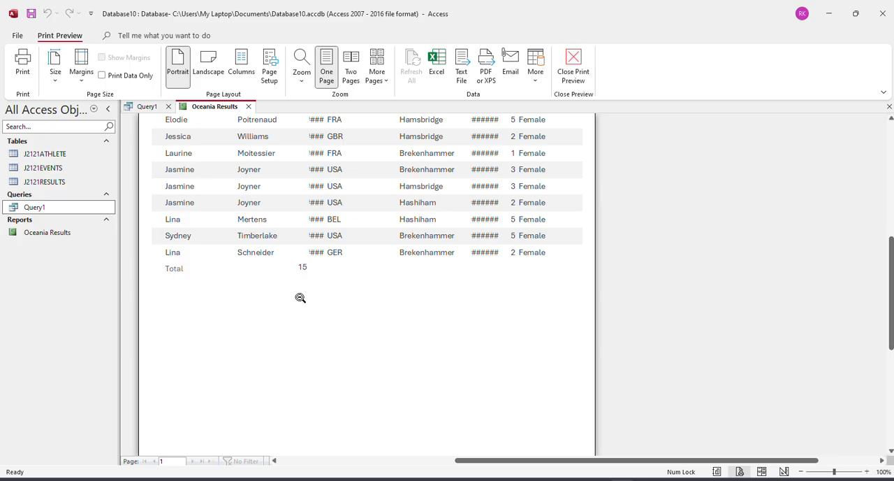
scroll(300, 300, up, 2)
scroll(301, 304, down, 2)
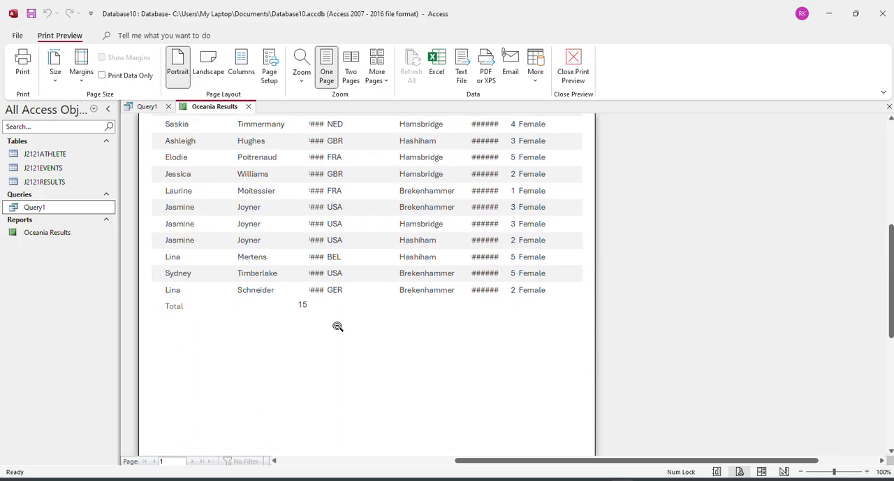
scroll(339, 323, up, 4)
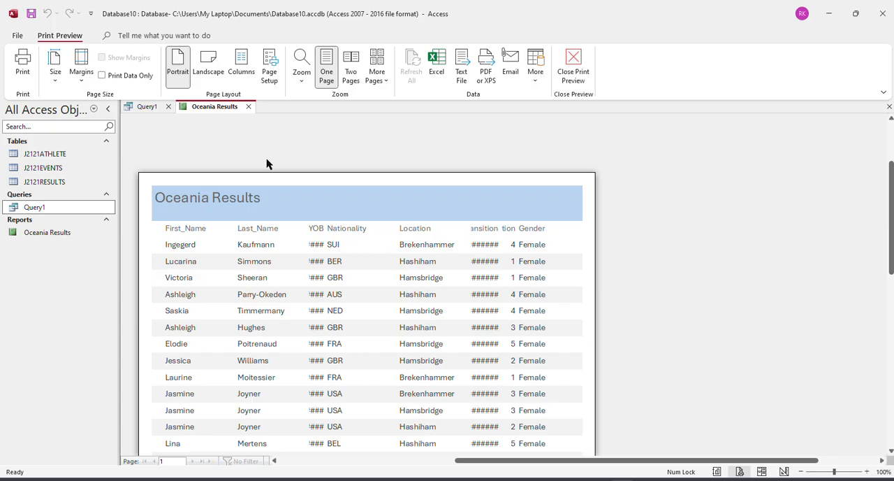
Switch the report to Layout View, narrow the First_Name column and move the Last_Name column closer to it.
right_click(212, 114)
click(246, 182)
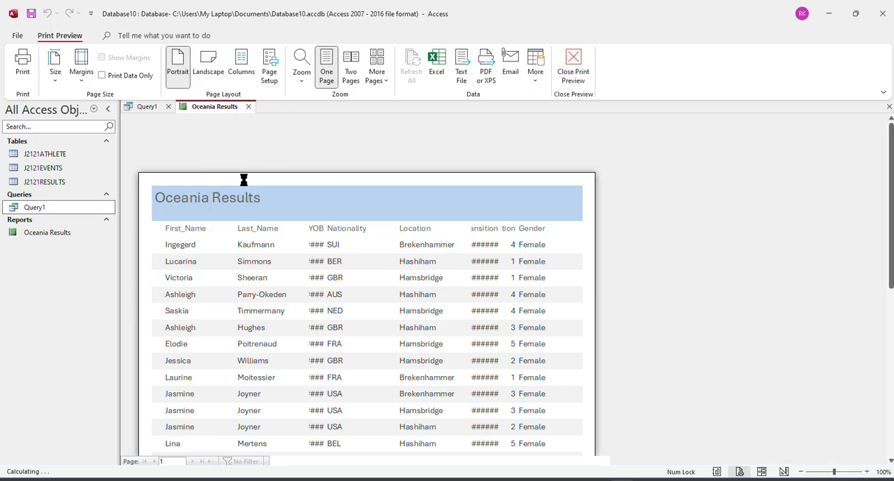
click(172, 170)
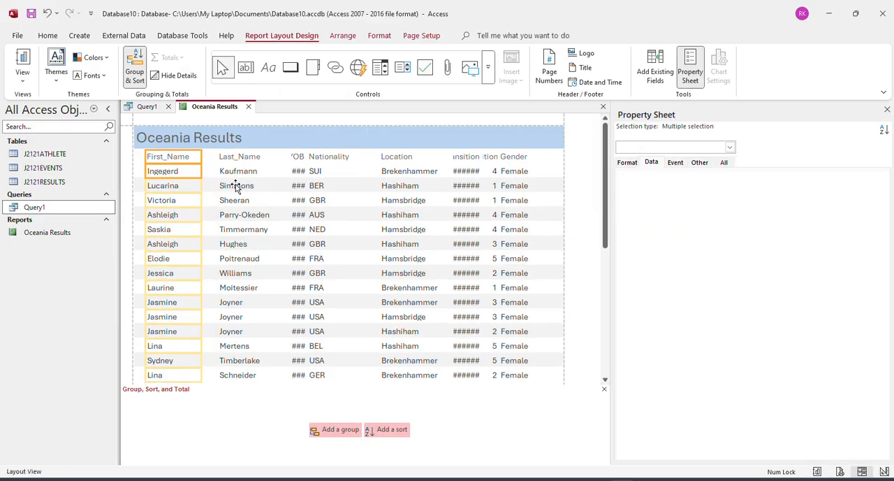
click(239, 171)
ctrl+click(243, 157)
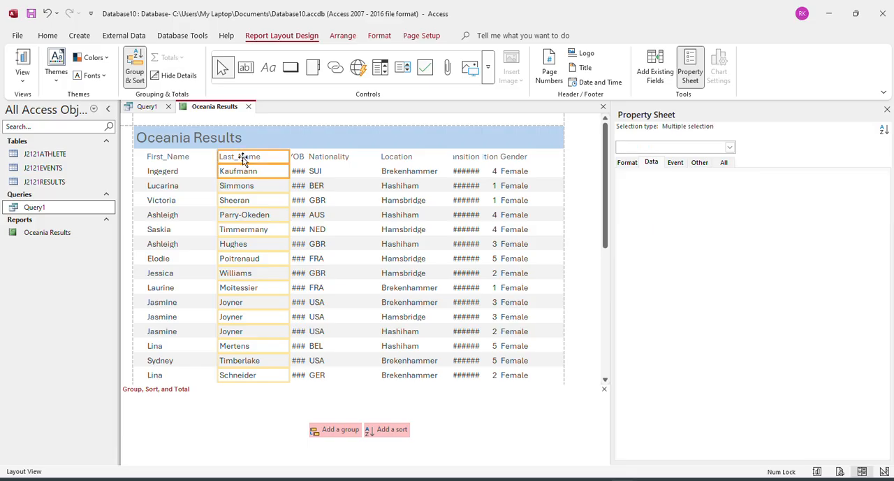
drag(249, 161, 235, 161)
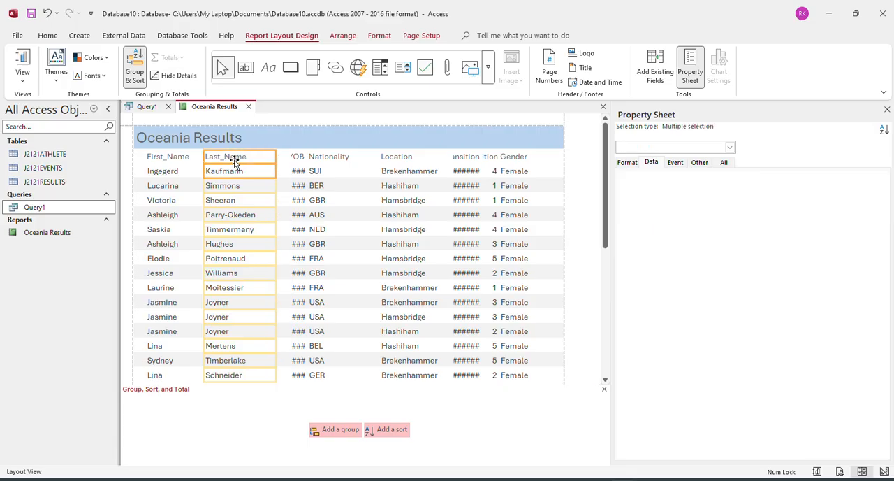
Widen the YOB column to fit its full values, and move the Nationality column beside it and narrow it.
click(298, 172)
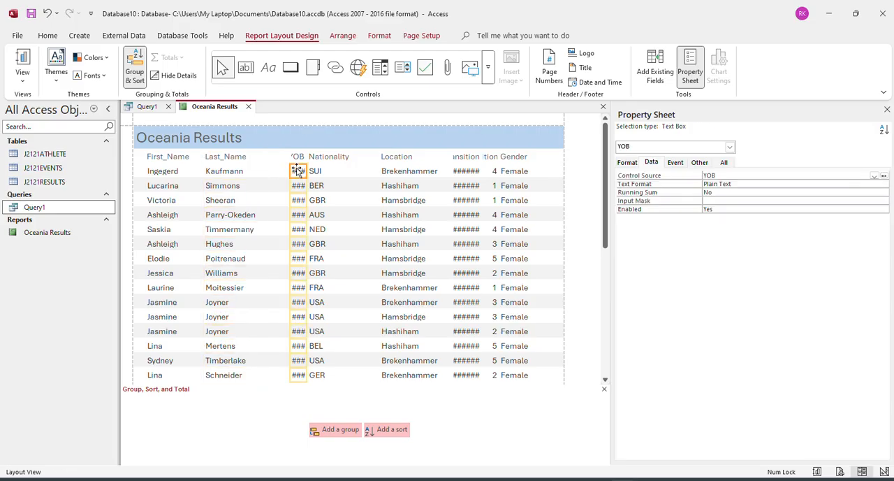
ctrl+click(297, 158)
drag(290, 168, 314, 160)
click(322, 169)
ctrl+click(324, 159)
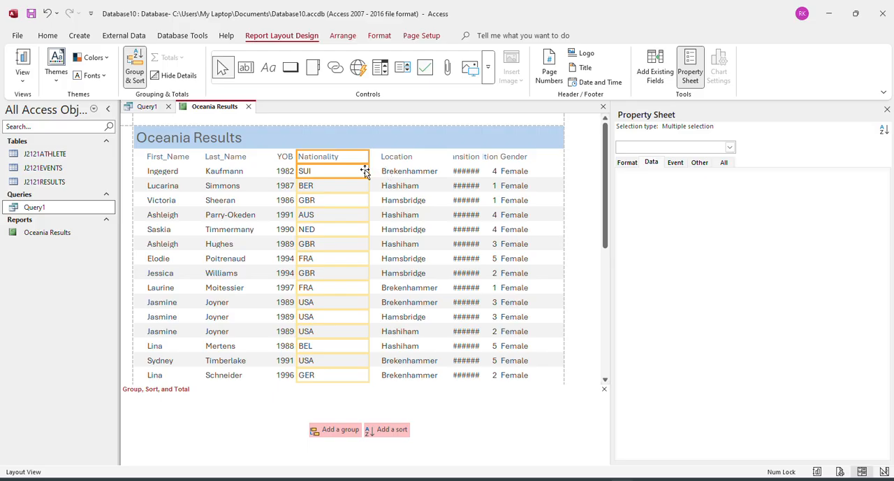
drag(366, 170, 351, 172)
Move the Location column, with its heading, close beside the Nationality column.
click(418, 172)
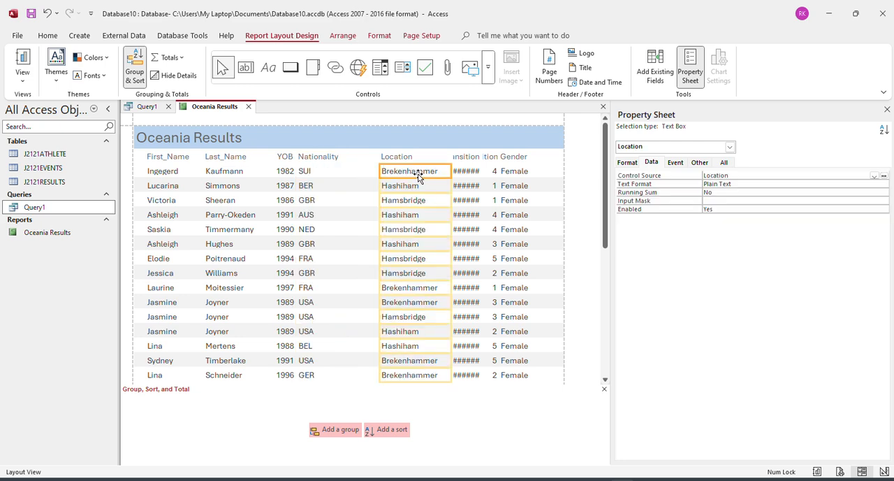
ctrl+click(412, 159)
drag(409, 159, 385, 155)
Widen the Total_Transition column toward Location so that its full heading and time values fit.
click(471, 180)
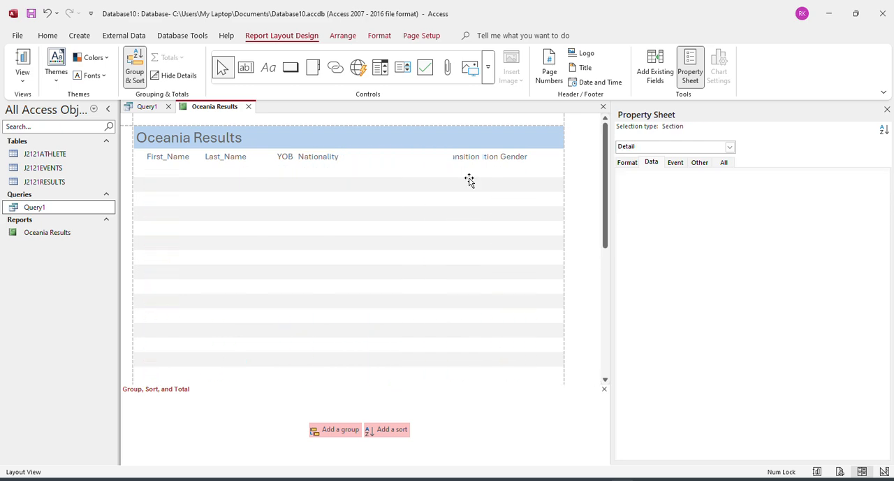
click(469, 172)
ctrl+click(468, 160)
click(450, 172)
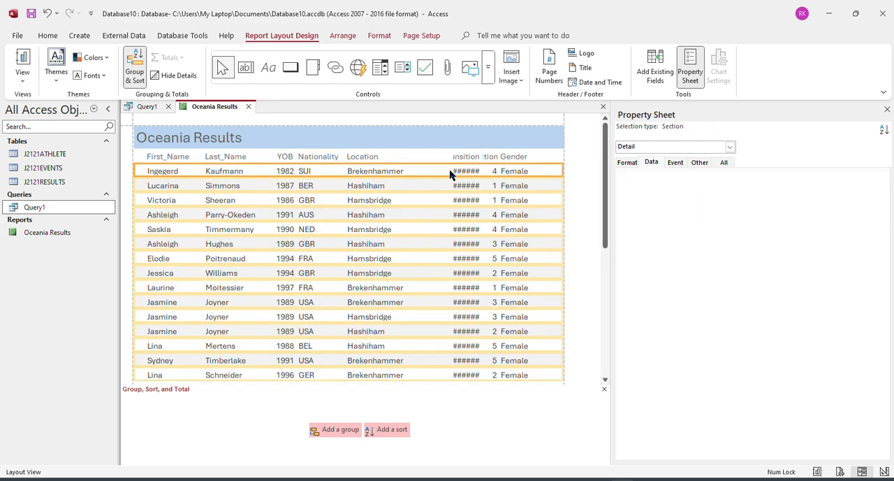
click(461, 172)
ctrl+click(459, 160)
drag(452, 168, 415, 168)
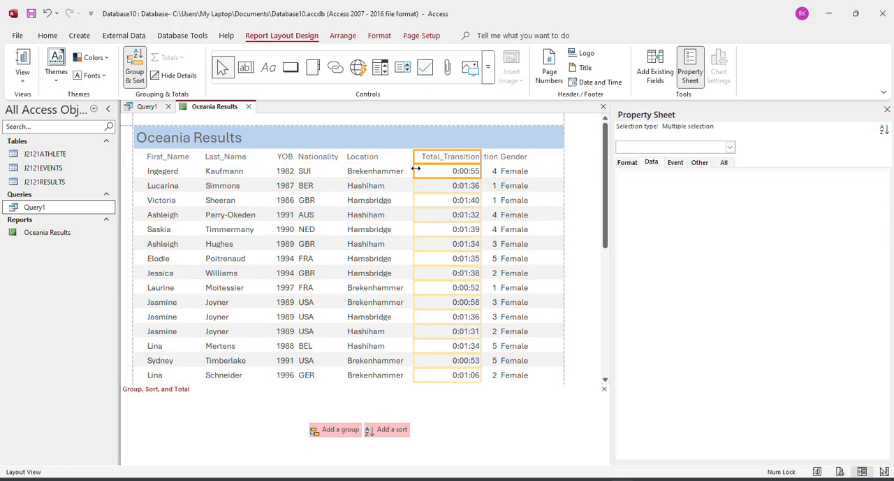
Shift the start of the Gender column away from Total_Transition and widen the Position column into the freed space.
click(503, 171)
click(488, 172)
click(514, 171)
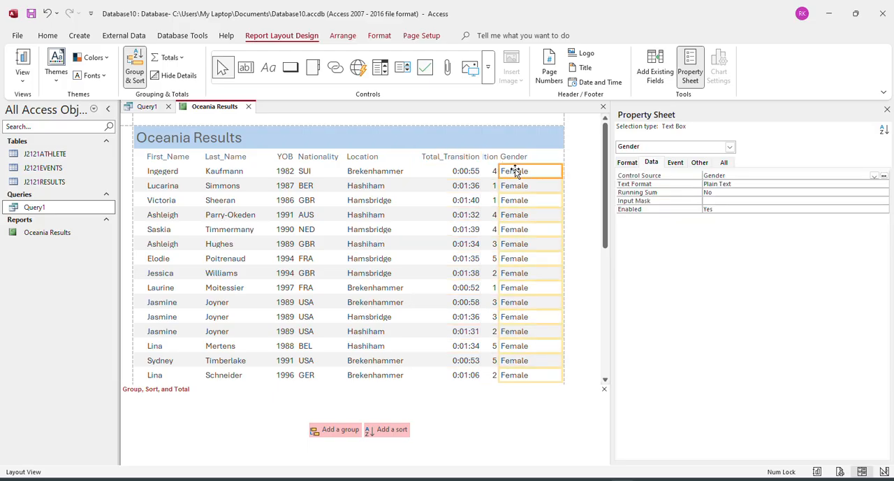
ctrl+click(514, 161)
drag(497, 167, 513, 159)
click(495, 173)
ctrl+click(491, 157)
Narrow the Total_Transition column to fit its heading and move it closer to Location, leaving a gap before Position.
click(445, 170)
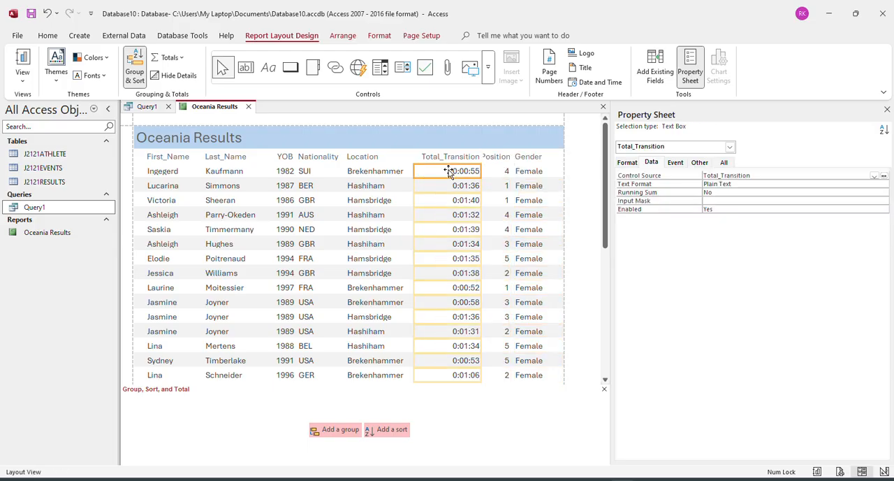
ctrl+click(445, 157)
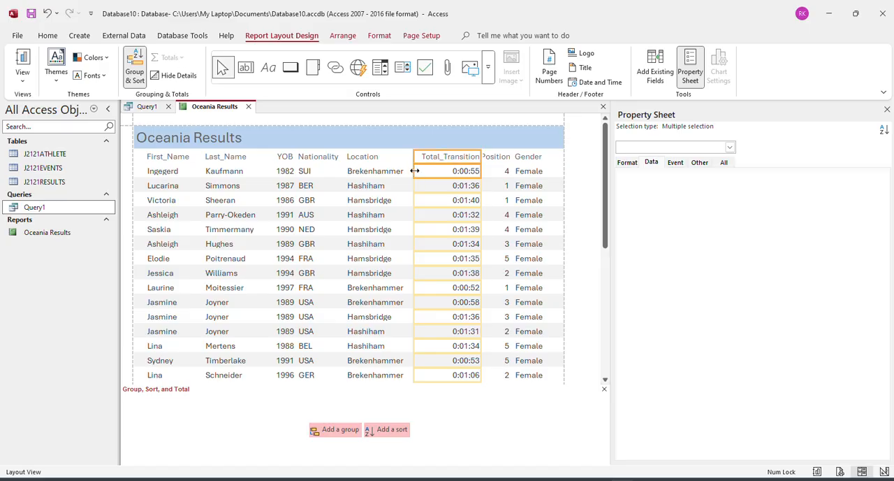
drag(415, 170, 410, 171)
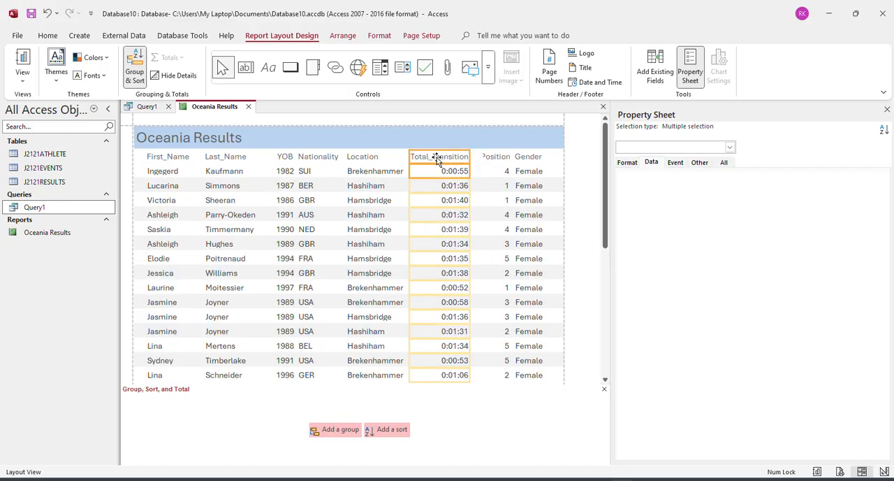
Widen the Position column toward Total_Transition so that its full heading fits.
click(495, 171)
ctrl+click(489, 158)
key(Delete)
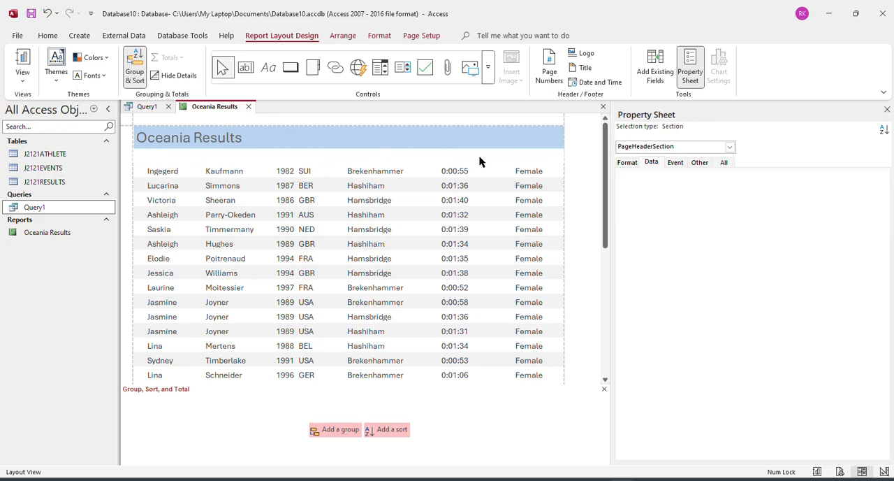
key(ctrl+z)
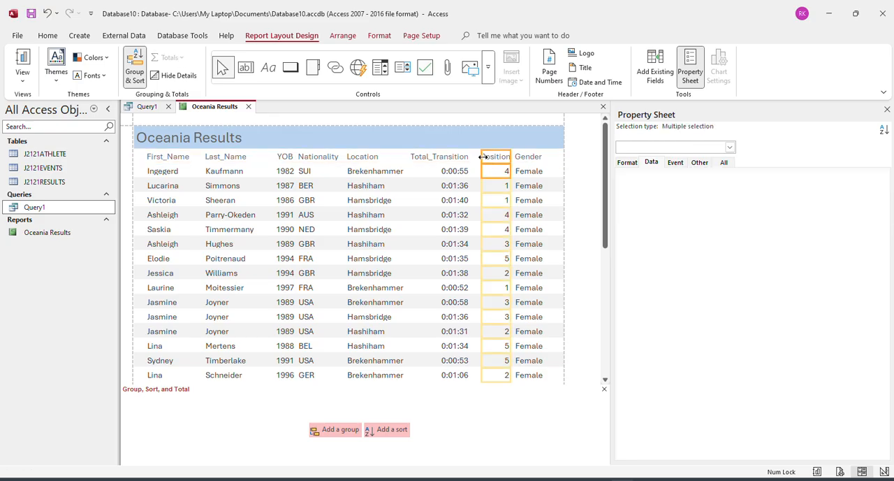
drag(482, 157, 476, 156)
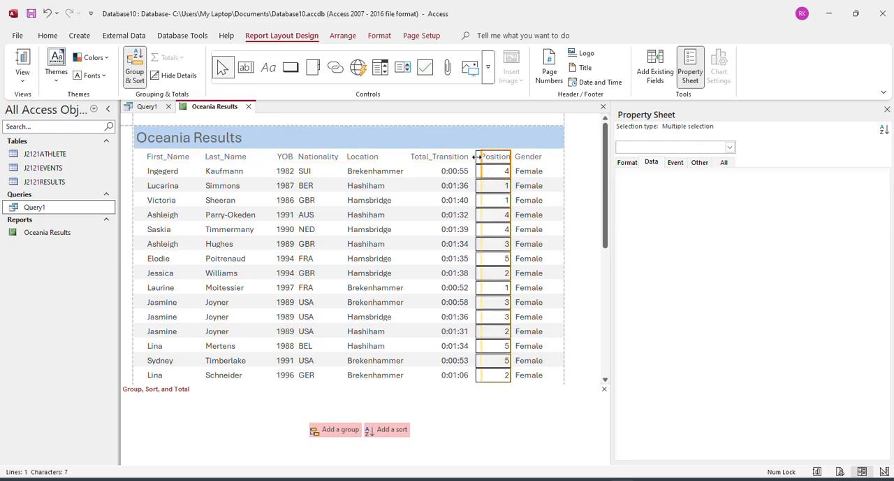
Preview the report again and check that every heading and value fits its column, including the total row.
right_click(215, 108)
click(255, 214)
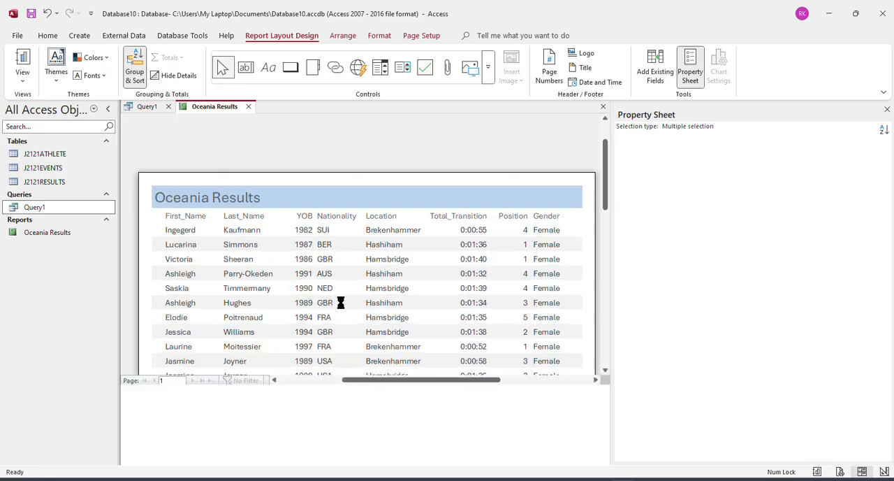
scroll(369, 301, down, 5)
scroll(370, 319, up, 6)
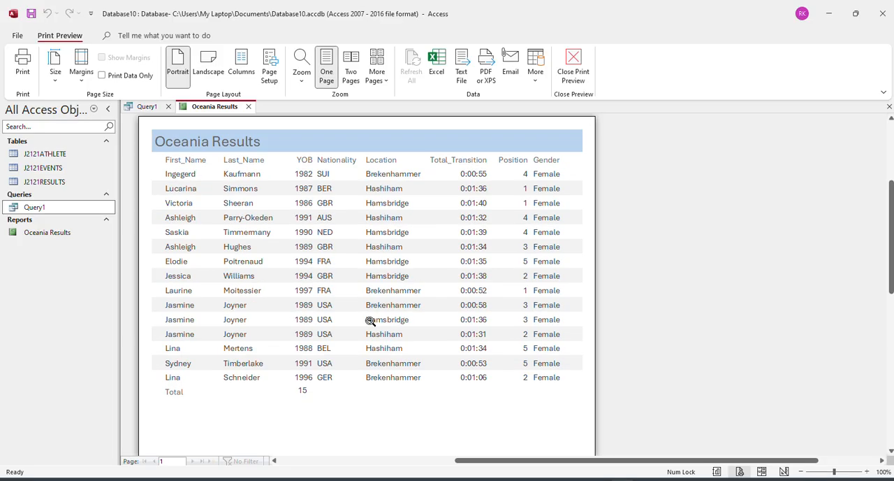
scroll(365, 306, down, 3)
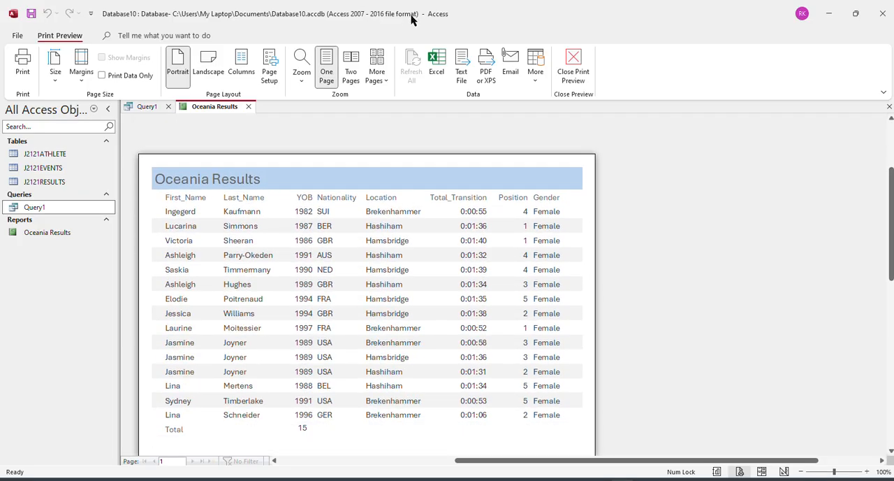